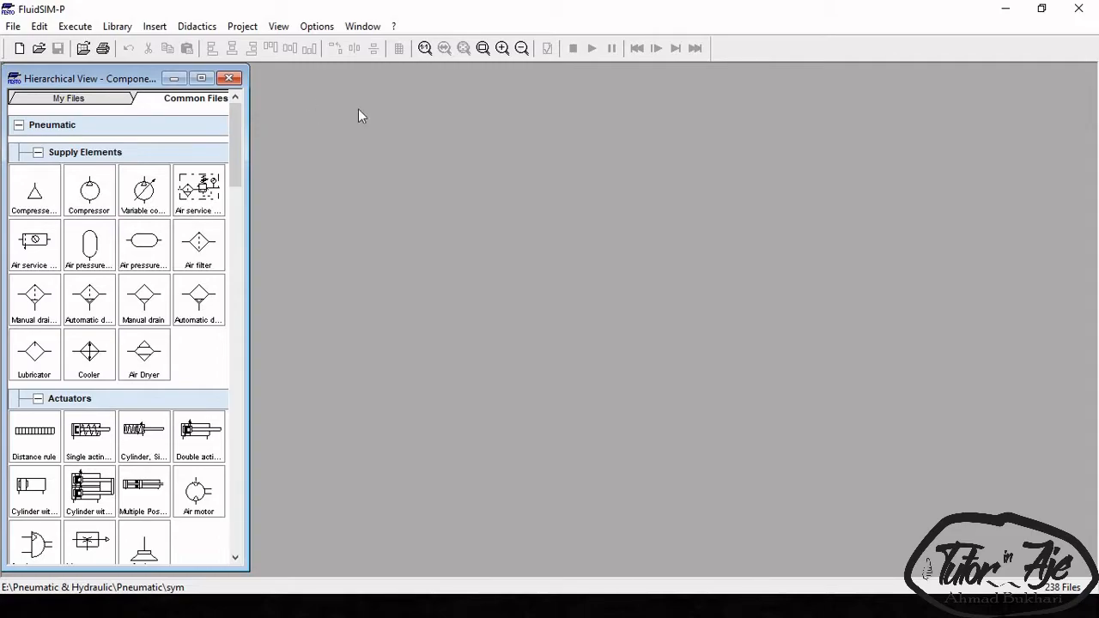
- Start a new circuit and place a compressed air supply connected to an air service unit in the sheet's lower-left corner
{"action": "left_click", "coordinate": [20, 49]}
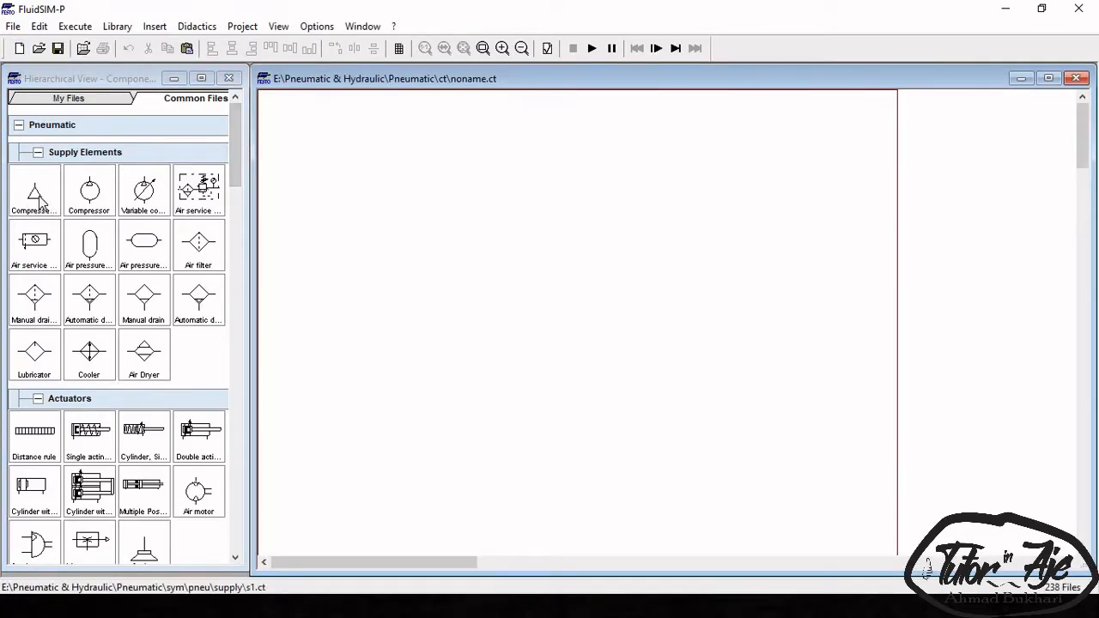
{"action": "left_click_drag", "start_coordinate": [40, 201], "coordinate": [286, 525]}
{"action": "left_click_drag", "start_coordinate": [43, 254], "coordinate": [277, 505]}
{"action": "left_click_drag", "start_coordinate": [239, 154], "coordinate": [240, 227]}
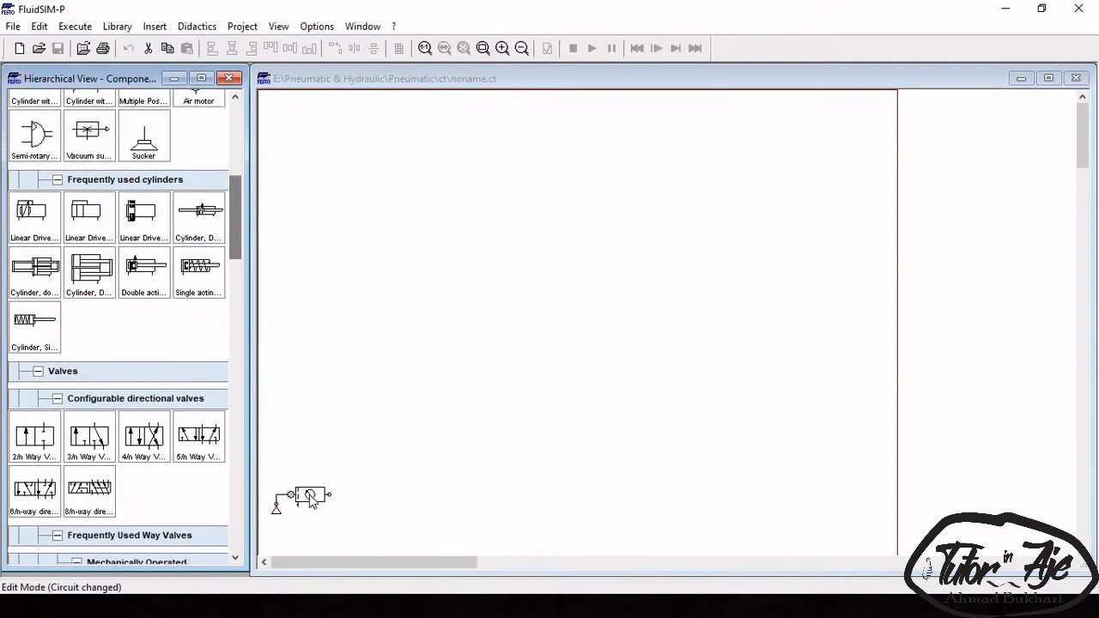
- Review the settings of the compressed air supply and the air service unit
{"action": "double_click", "coordinate": [279, 512]}
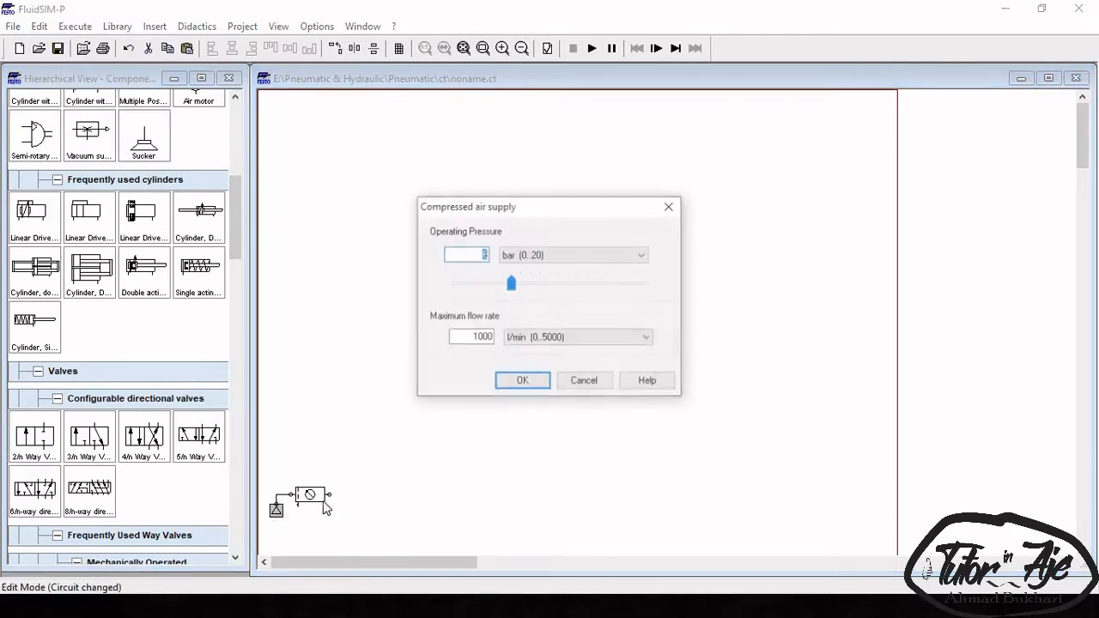
{"action": "left_click", "coordinate": [522, 383]}
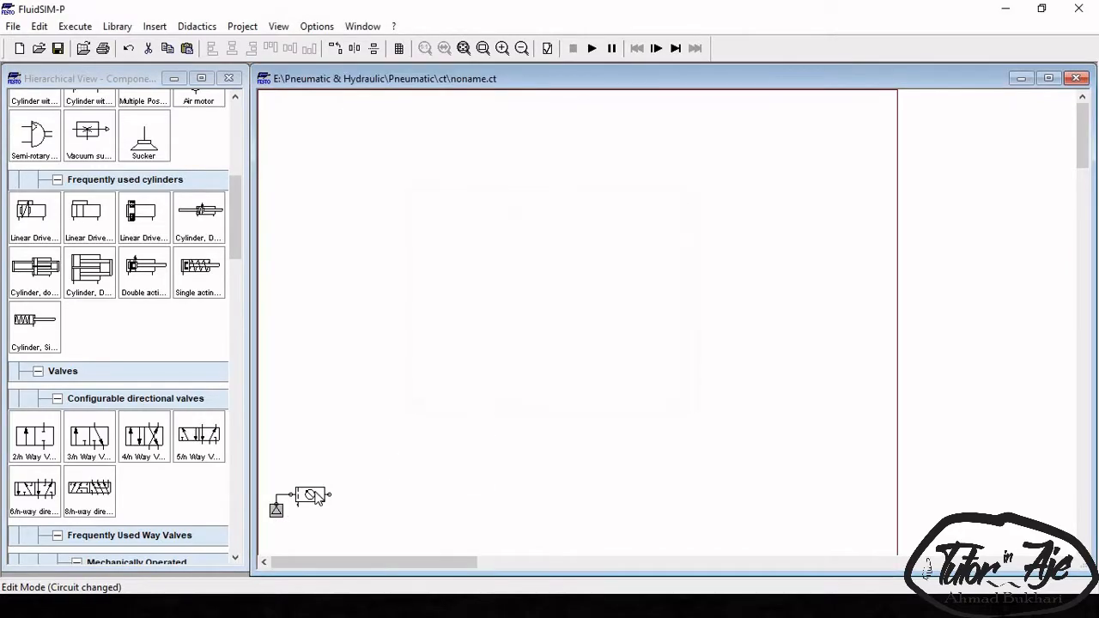
{"action": "double_click", "coordinate": [310, 496]}
{"action": "left_click", "coordinate": [521, 386]}
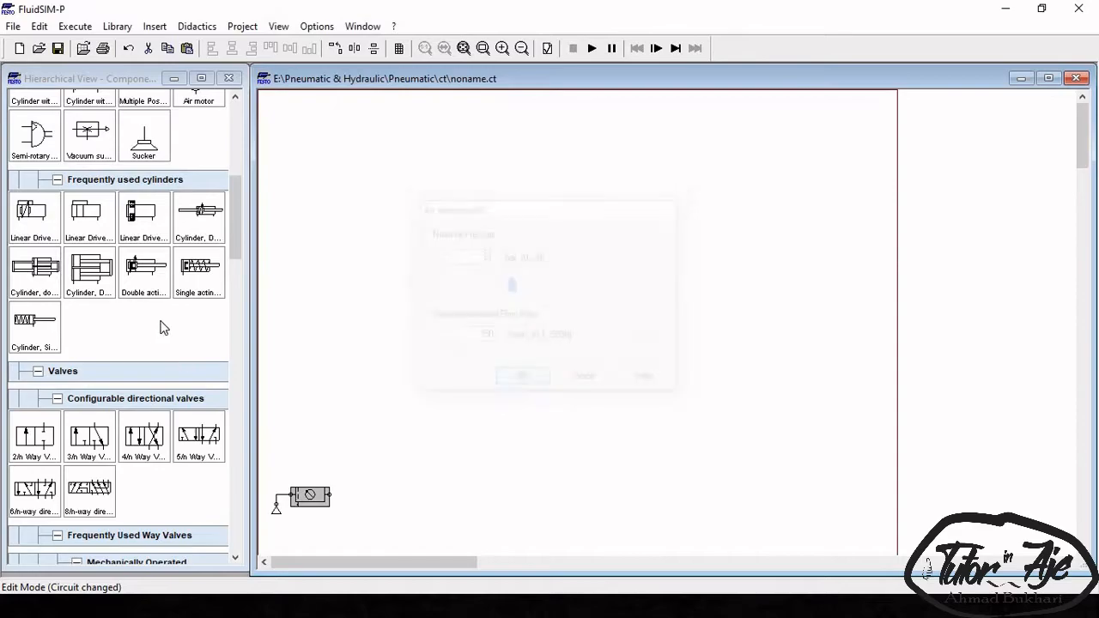
- Place two double acting cylinders across the top of the sheet and two pushbutton 3/2-way valves above the air service unit
{"action": "left_click_drag", "start_coordinate": [150, 277], "coordinate": [450, 129]}
{"action": "left_click_drag", "start_coordinate": [125, 294], "coordinate": [662, 143]}
{"action": "left_click_drag", "start_coordinate": [238, 225], "coordinate": [246, 312]}
{"action": "left_click_drag", "start_coordinate": [35, 153], "coordinate": [448, 412]}
{"action": "left_click_drag", "start_coordinate": [360, 411], "coordinate": [349, 435]}
{"action": "left_click", "coordinate": [442, 427]}
{"action": "left_click_drag", "start_coordinate": [442, 428], "coordinate": [442, 452]}
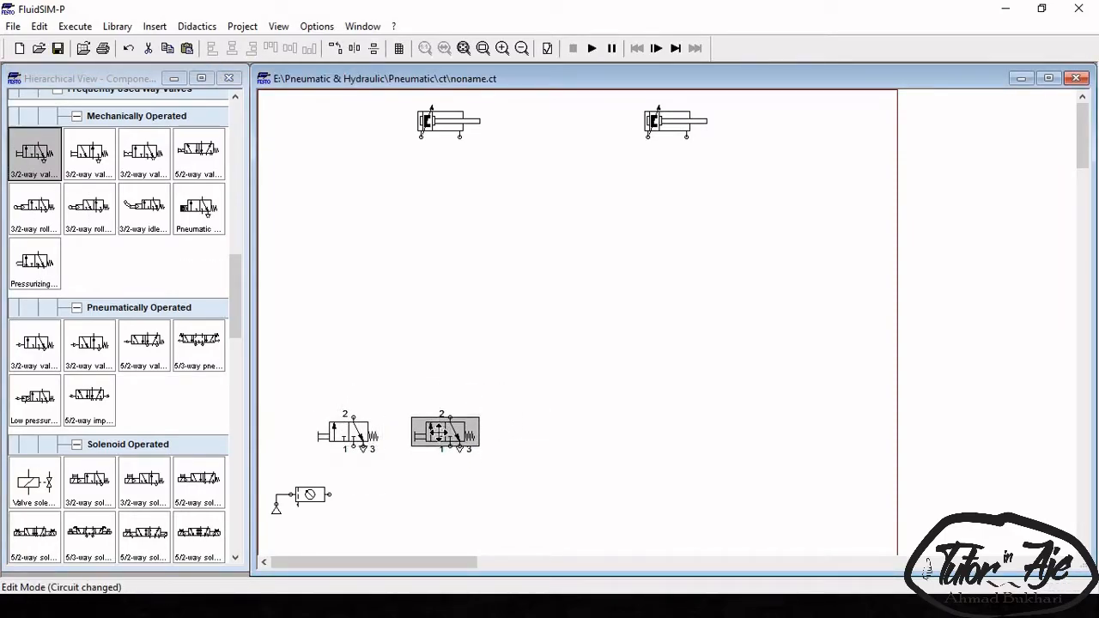
- Add the text label "Start" just above and left of the first 3/2-way valve
{"action": "left_click", "coordinate": [236, 315]}
{"action": "scroll", "coordinate": [240, 507], "scroll_direction": "down", "scroll_amount": 10}
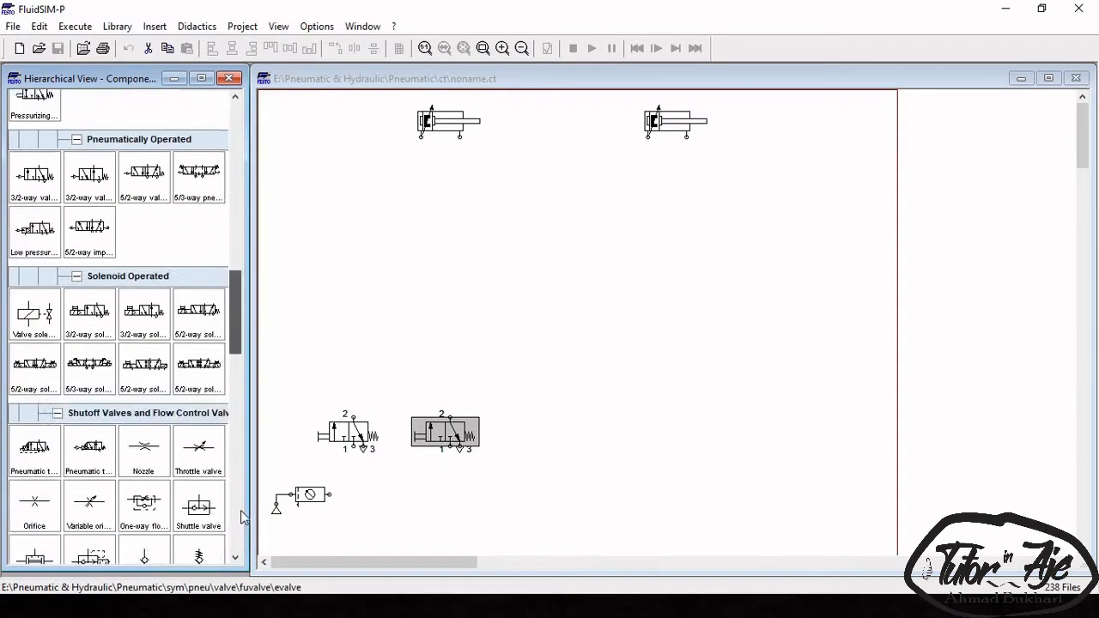
{"action": "left_click", "coordinate": [310, 412]}
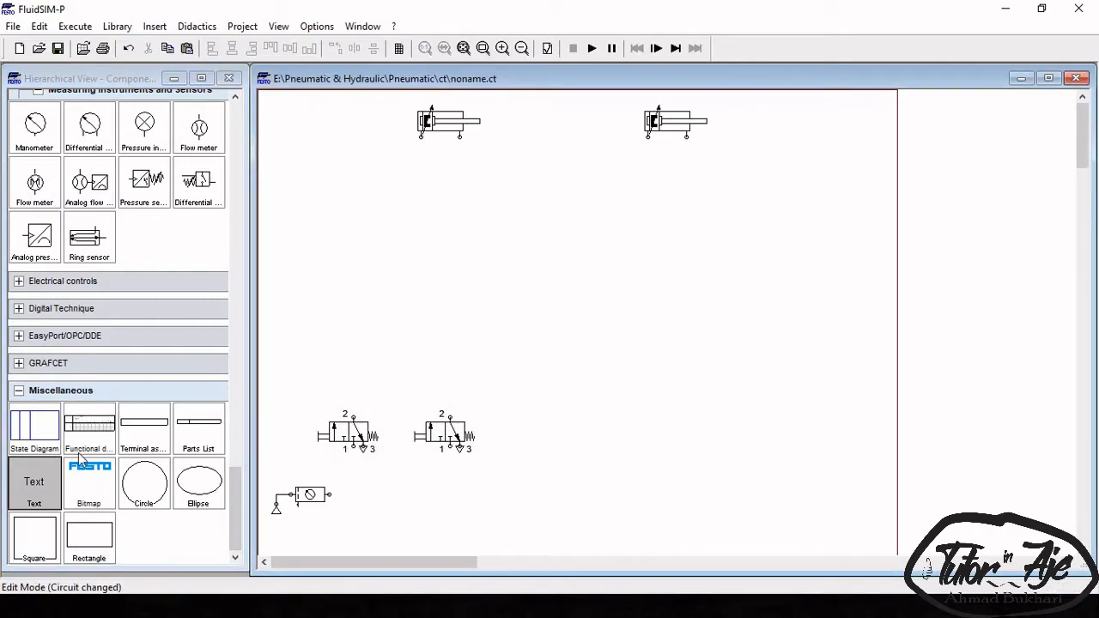
{"action": "left_click_drag", "start_coordinate": [32, 479], "coordinate": [306, 410]}
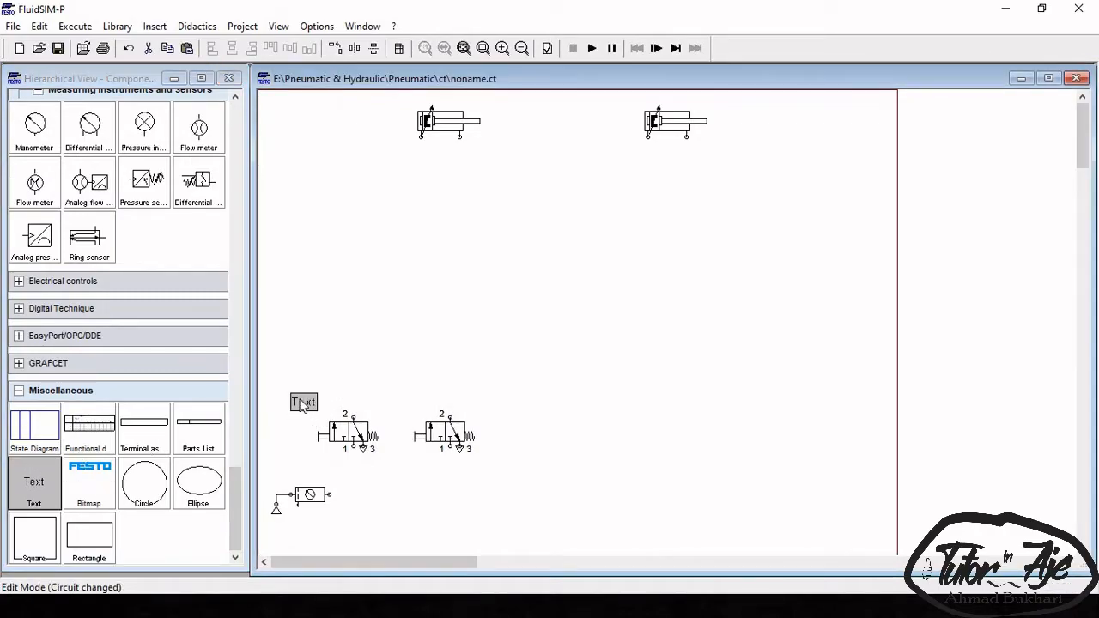
{"action": "double_click", "coordinate": [305, 406]}
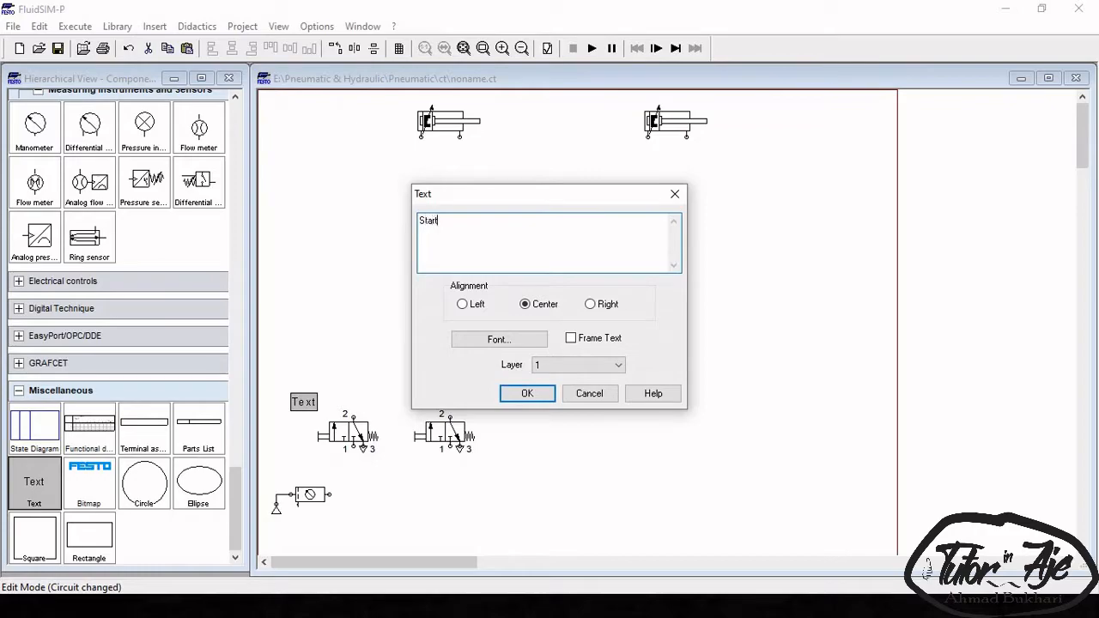
{"action": "left_click", "coordinate": [528, 394]}
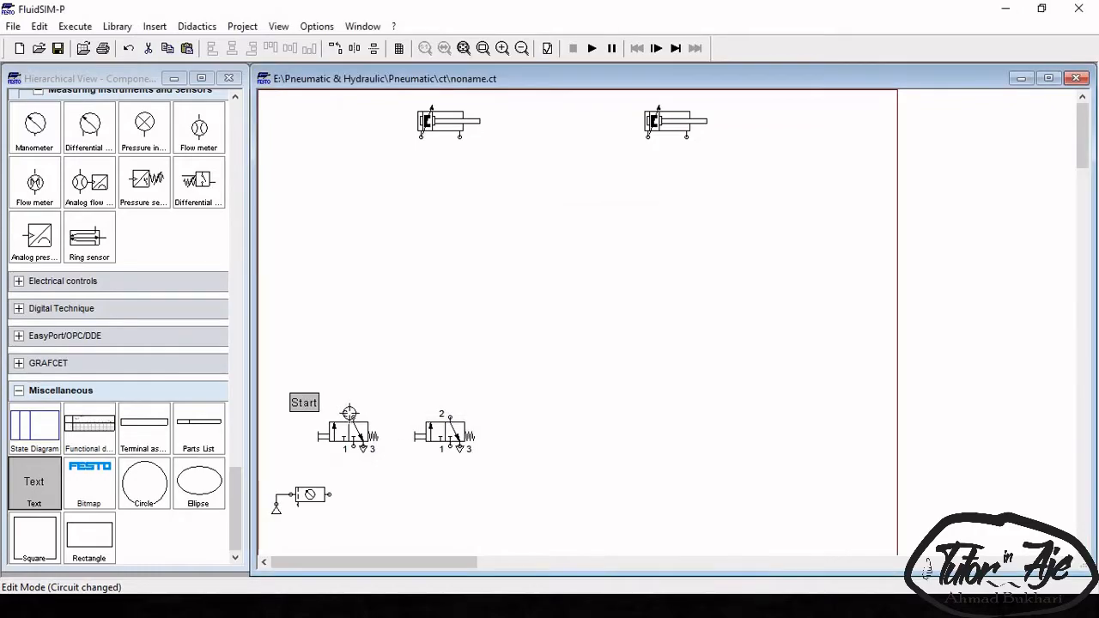
{"action": "left_click_drag", "start_coordinate": [318, 414], "coordinate": [319, 414]}
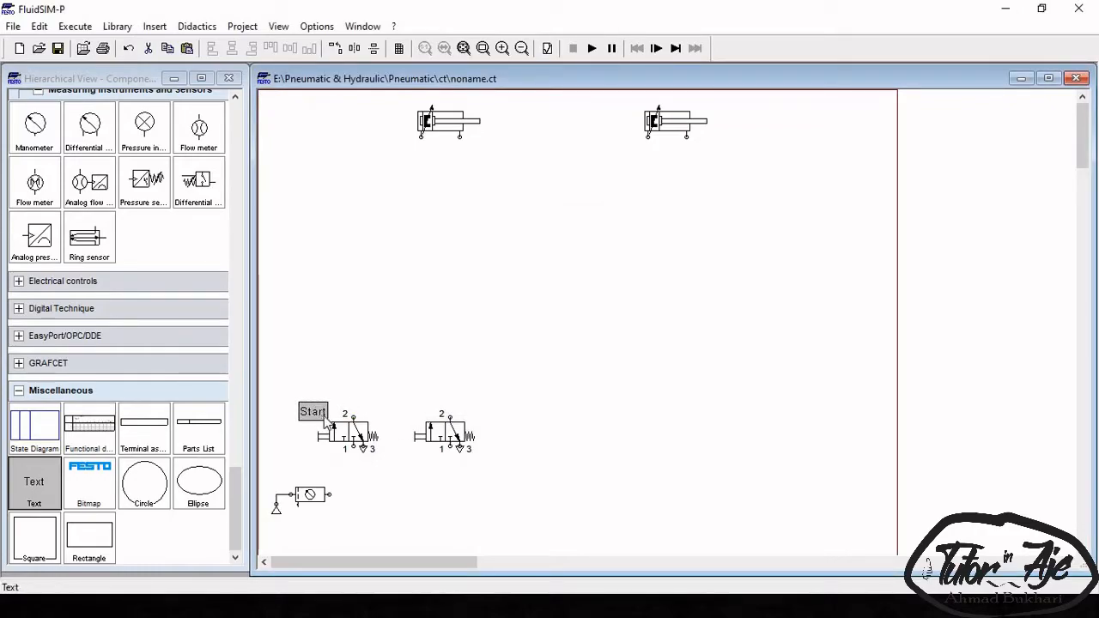
- Duplicate the Start label beside the second 3/2-way valve and change its text to "Stop"
{"action": "key", "text": "ctrl+v"}
{"action": "left_click_drag", "start_coordinate": [703, 362], "coordinate": [418, 411]}
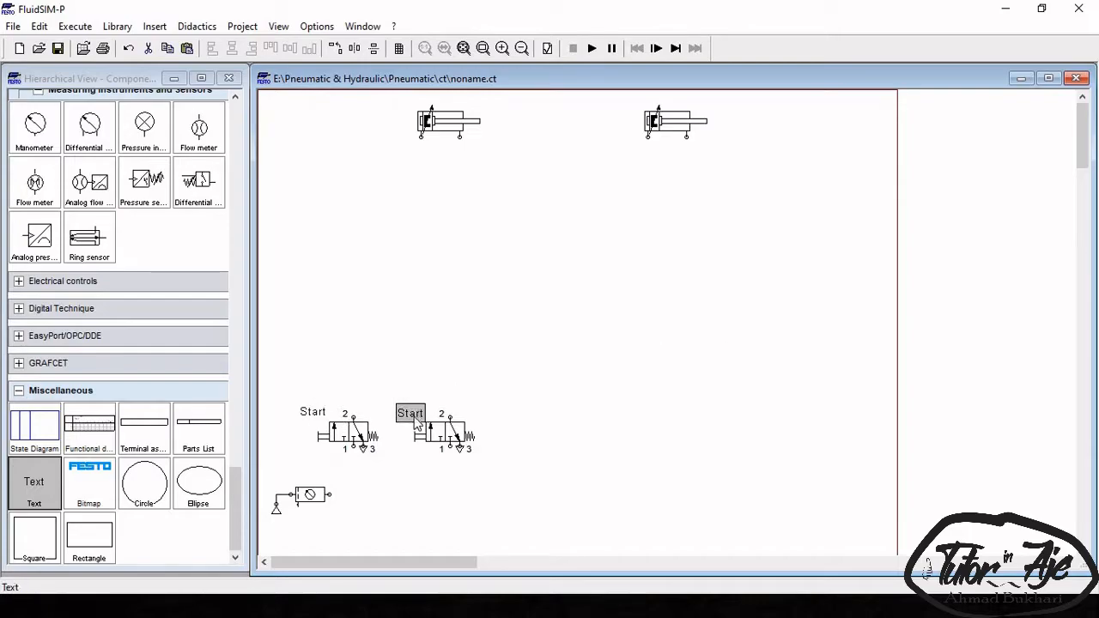
{"action": "double_click", "coordinate": [417, 413]}
{"action": "type", "text": "Stop"}
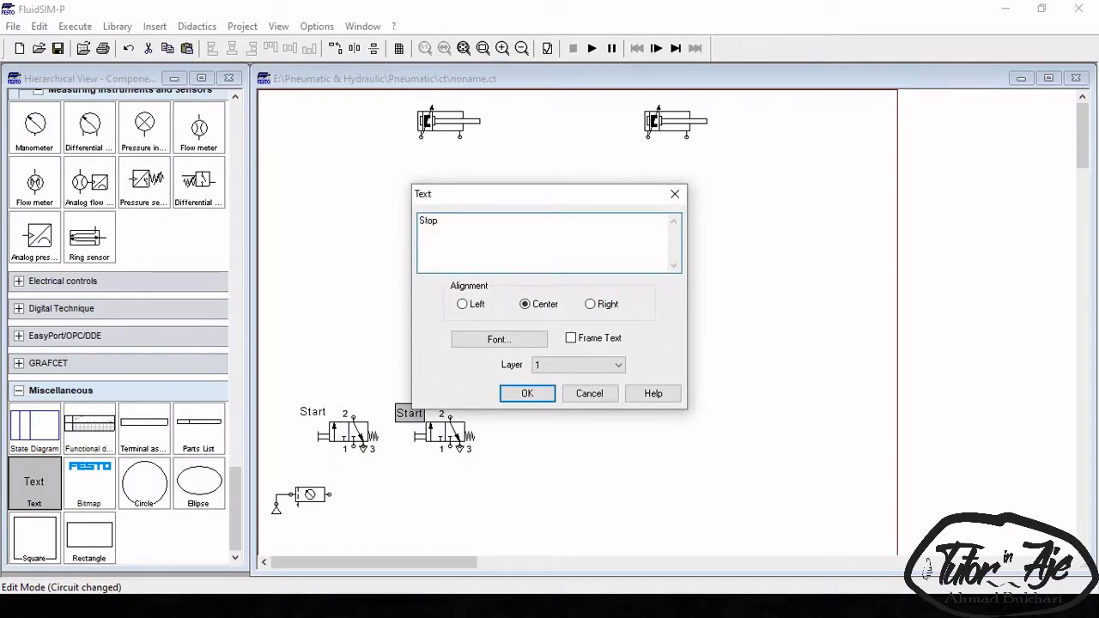
{"action": "key", "text": "Return"}
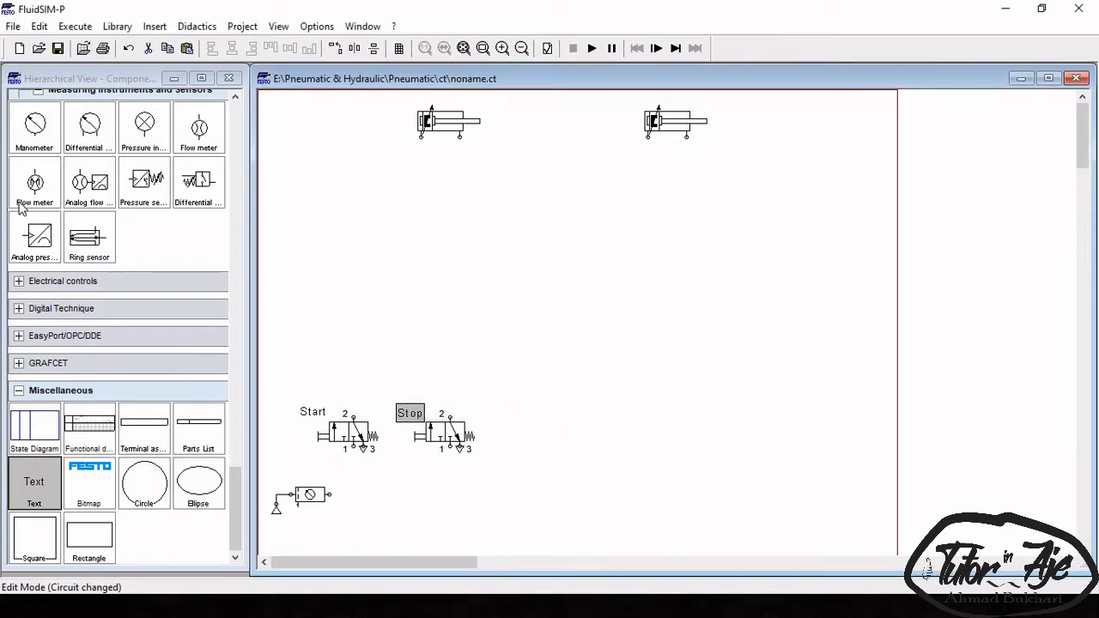
- Place a pneumatically operated 5/2-way impulse valve below the left cylinder
{"action": "left_click_drag", "start_coordinate": [237, 511], "coordinate": [237, 146]}
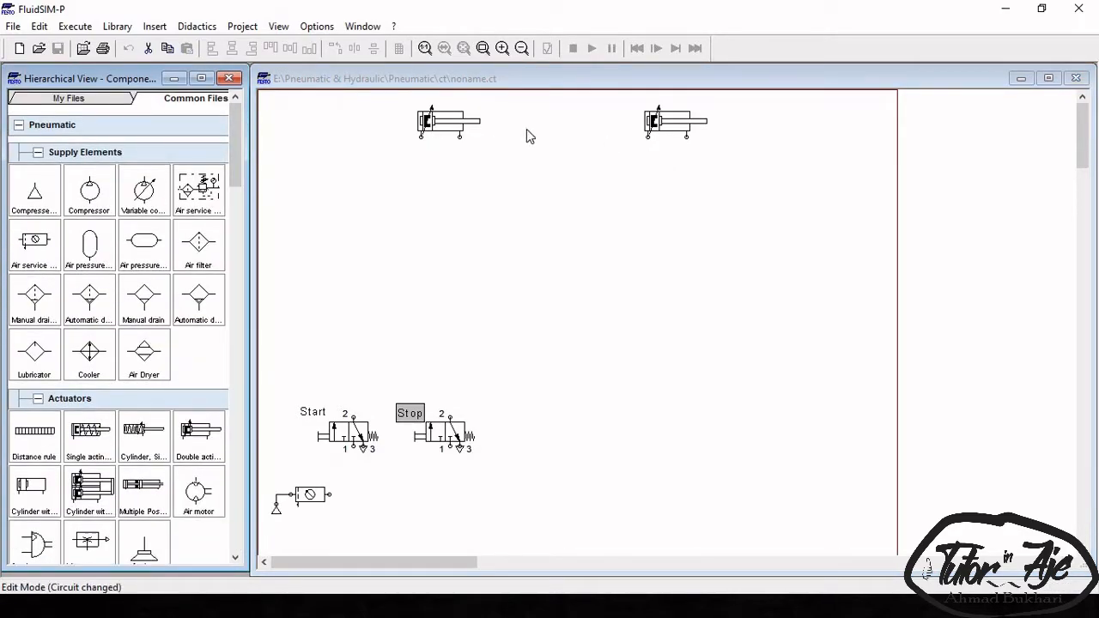
{"action": "left_click", "coordinate": [450, 127]}
{"action": "left_click", "coordinate": [646, 124]}
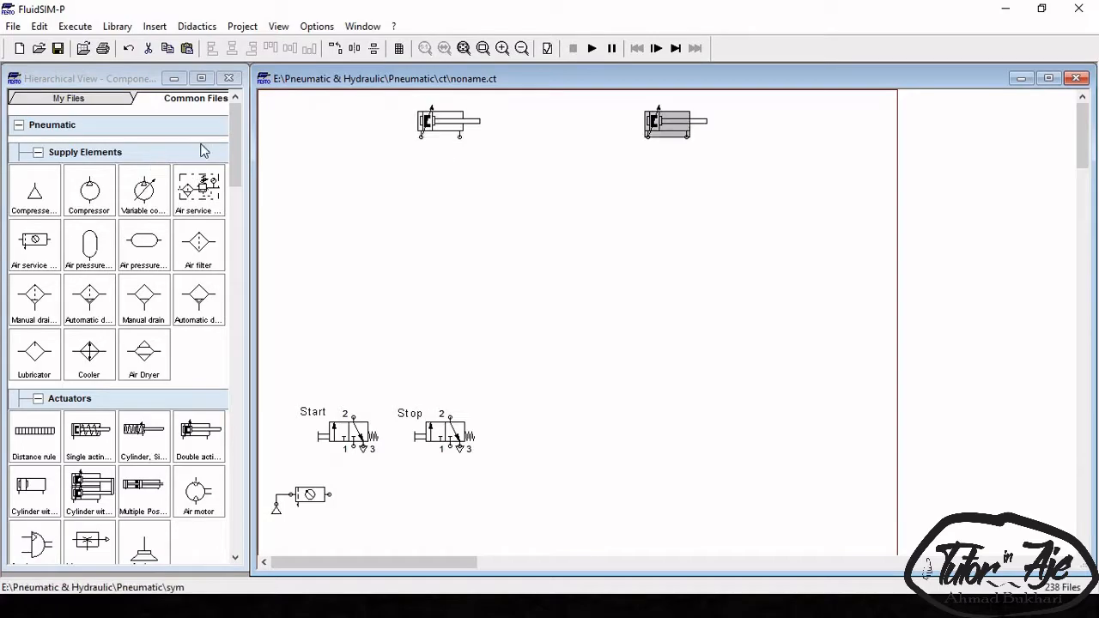
{"action": "left_click_drag", "start_coordinate": [233, 152], "coordinate": [252, 345]}
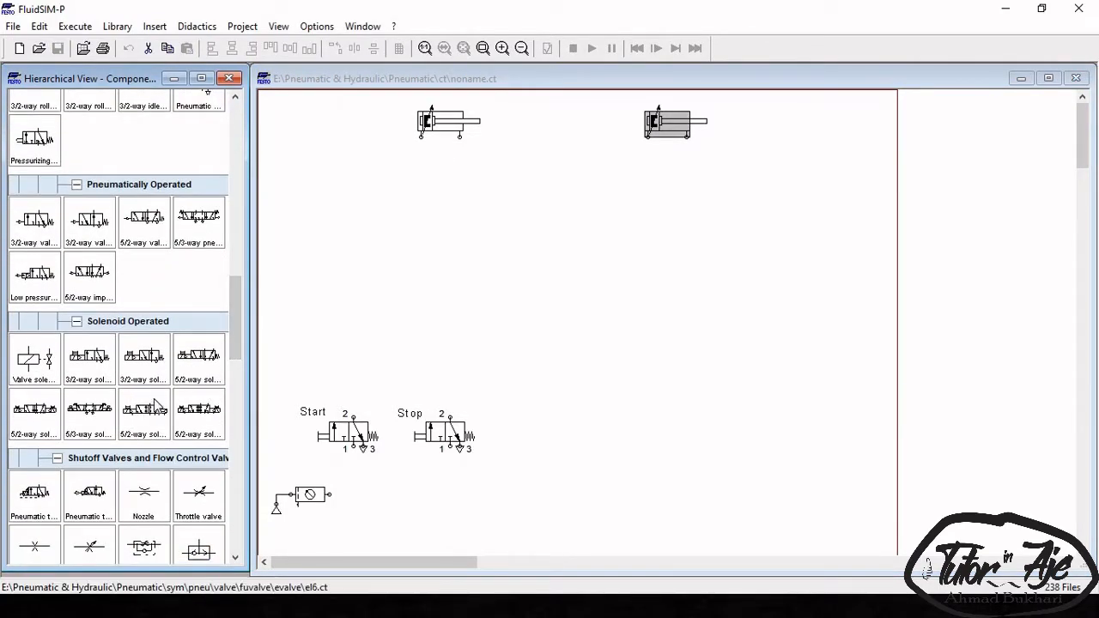
{"action": "left_click_drag", "start_coordinate": [104, 286], "coordinate": [449, 164]}
{"action": "left_click", "coordinate": [198, 223]}
{"action": "left_click_drag", "start_coordinate": [199, 230], "coordinate": [401, 287]}
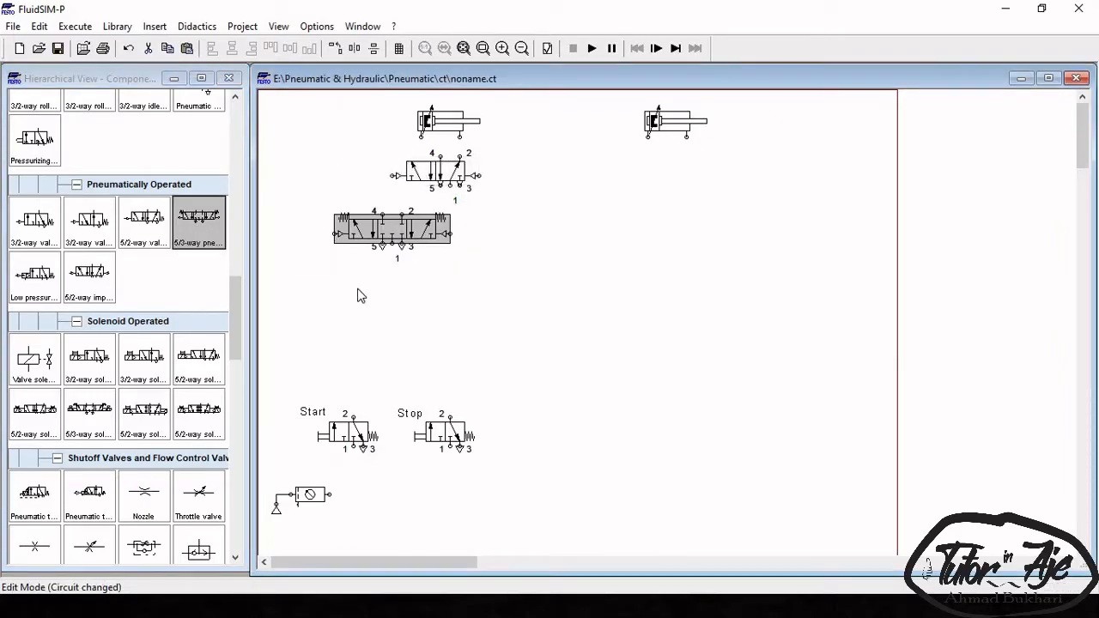
{"action": "key", "text": "Delete"}
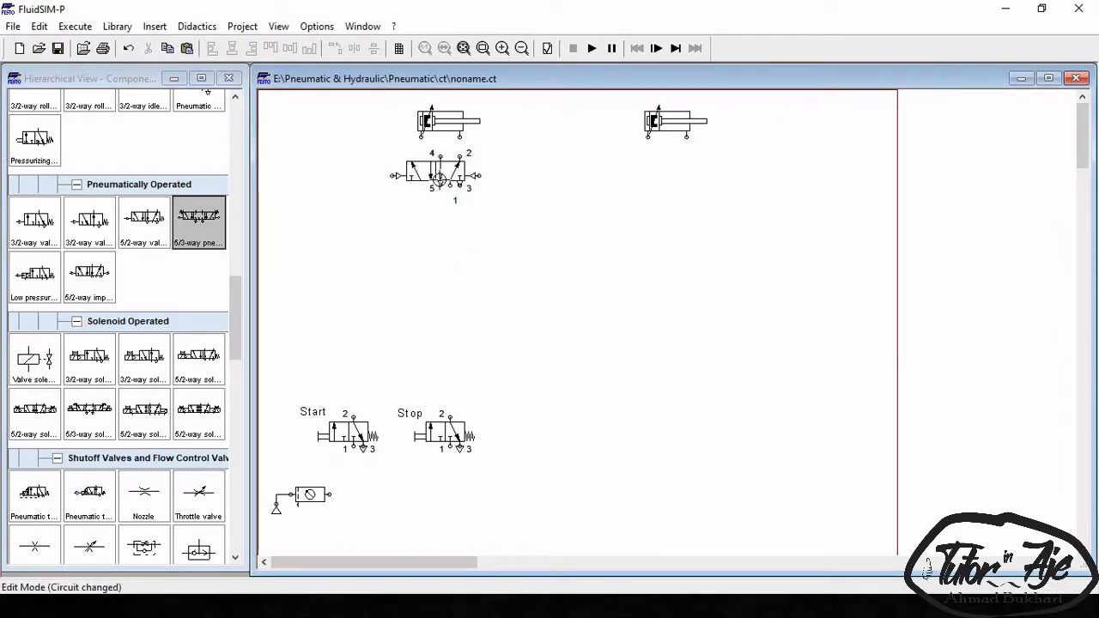
- Connect ports 4 and 2 of the 5/2-way impulse valve to the left cylinder's two ports
{"action": "left_click_drag", "start_coordinate": [440, 170], "coordinate": [421, 137]}
{"action": "left_click_drag", "start_coordinate": [456, 170], "coordinate": [459, 135]}
- Copy the 5/2-way impulse valve below the right cylinder and connect its ports 4 and 2 to that cylinder
{"action": "left_click_drag", "start_coordinate": [356, 169], "coordinate": [500, 233]}
{"action": "left_click", "coordinate": [612, 229]}
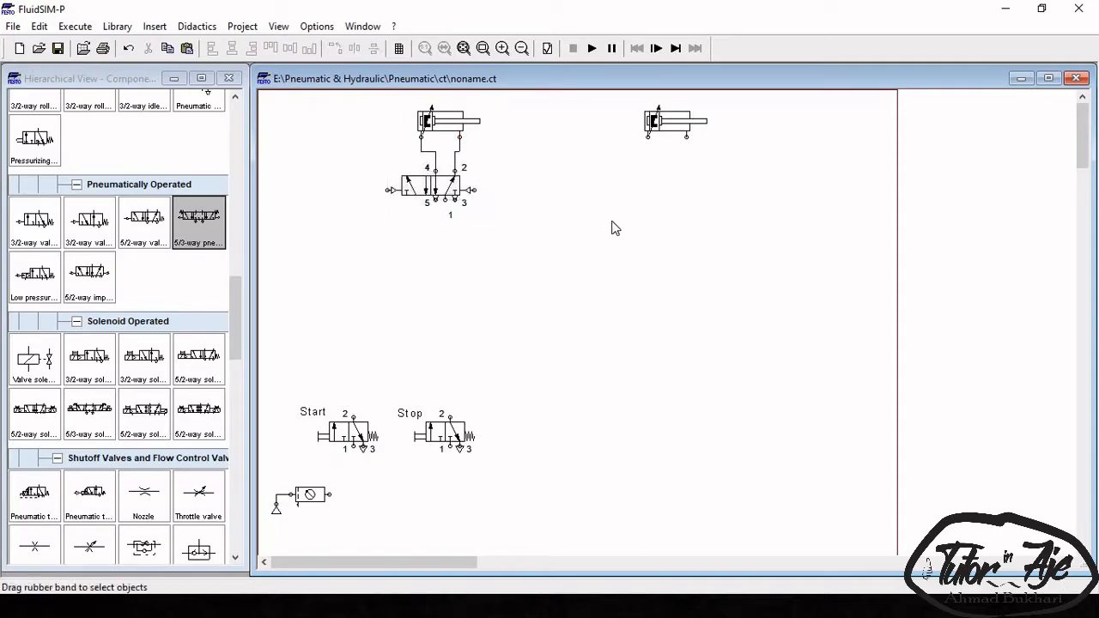
{"action": "key", "text": "ctrl+v"}
{"action": "left_click", "coordinate": [679, 263]}
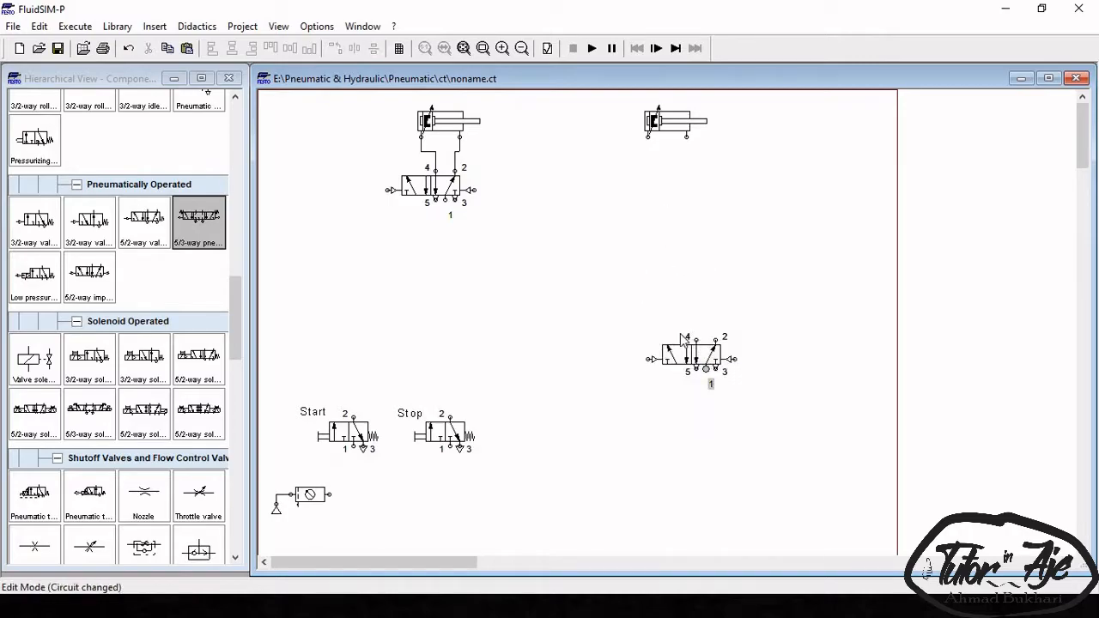
{"action": "mouse_move", "coordinate": [702, 342]}
{"action": "left_mouse_down"}
{"action": "mouse_move", "coordinate": [653, 183]}
{"action": "mouse_move", "coordinate": [684, 169]}
{"action": "mouse_move", "coordinate": [686, 139]}
{"action": "left_mouse_up"}
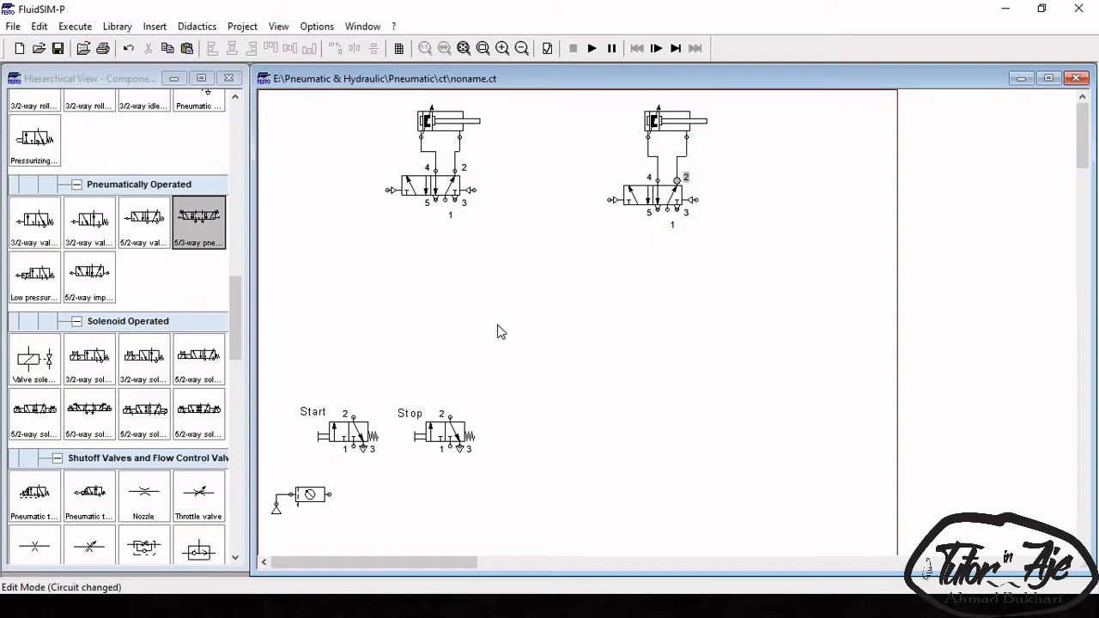
- Place a third 5/2-way impulse valve centrally below the two cylinder valves
{"action": "mouse_move", "coordinate": [233, 348]}
{"action": "left_mouse_down"}
{"action": "mouse_move", "coordinate": [241, 383]}
{"action": "mouse_move", "coordinate": [248, 334]}
{"action": "left_mouse_up"}
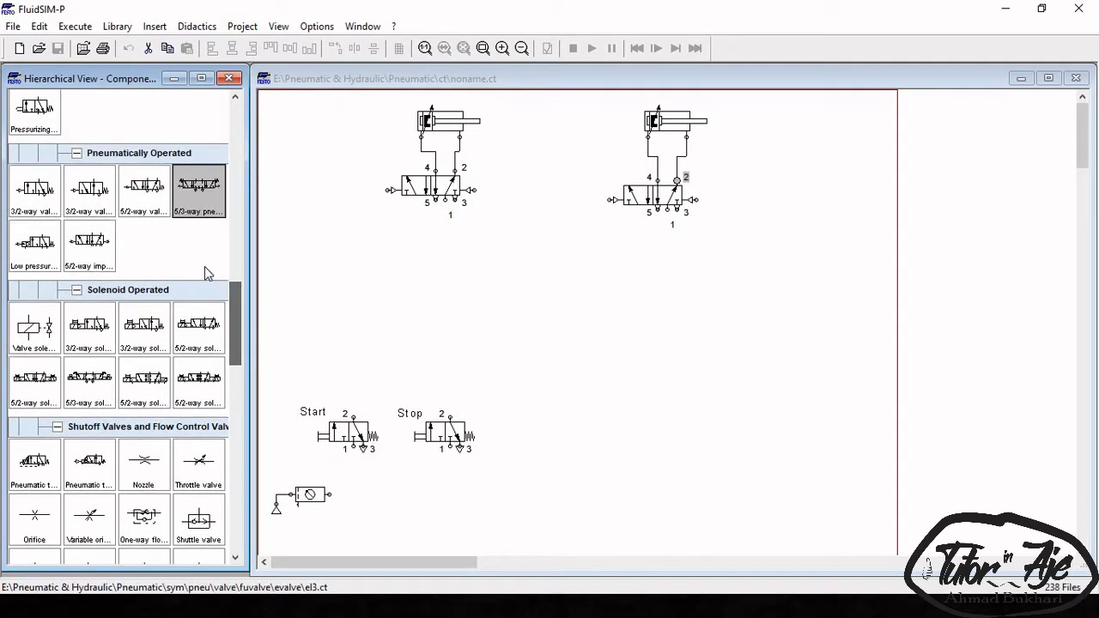
{"action": "left_click_drag", "start_coordinate": [95, 245], "coordinate": [541, 273]}
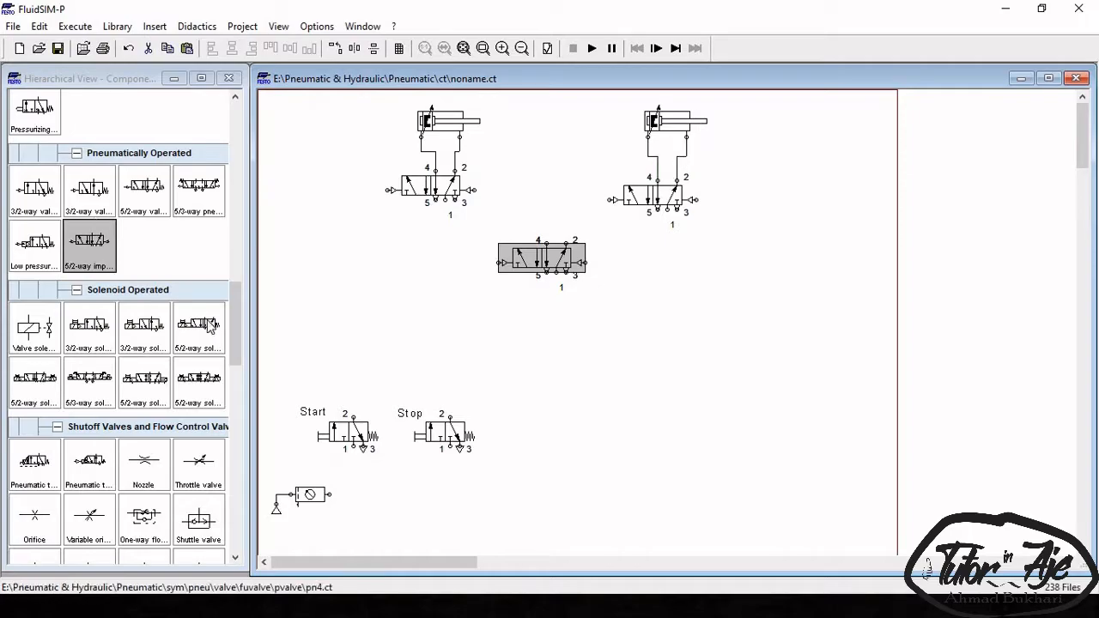
- Duplicate the Start label in the empty area of the sheet and change the copy's text to "Silinder A"
{"action": "left_click", "coordinate": [317, 410]}
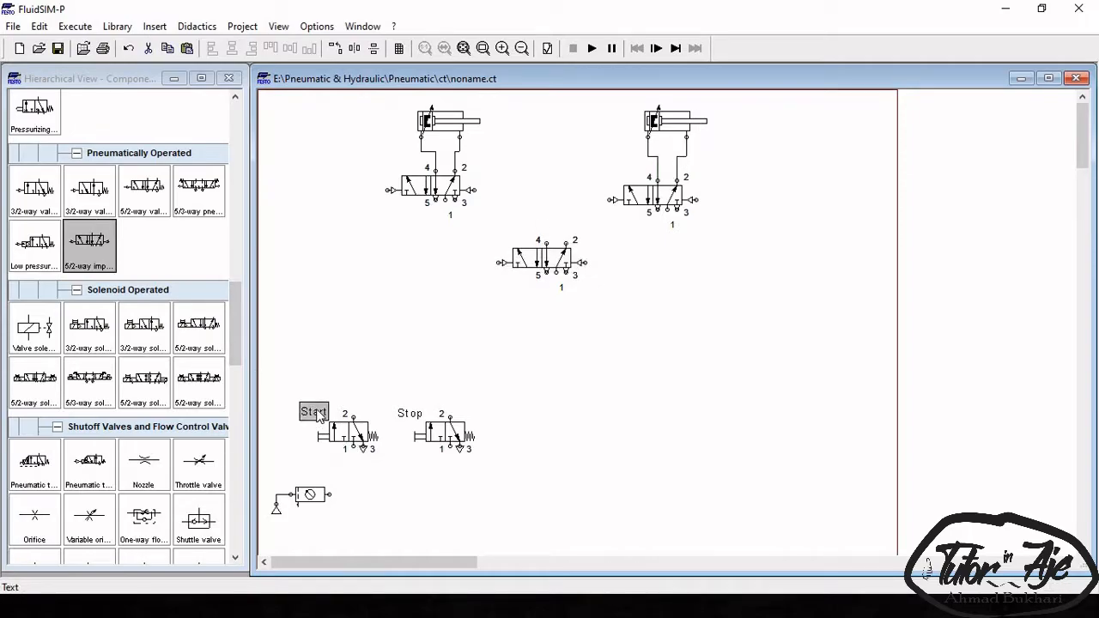
{"action": "left_click", "coordinate": [362, 360]}
{"action": "left_click", "coordinate": [320, 414]}
{"action": "left_click", "coordinate": [372, 325]}
{"action": "key", "text": "ctrl+v"}
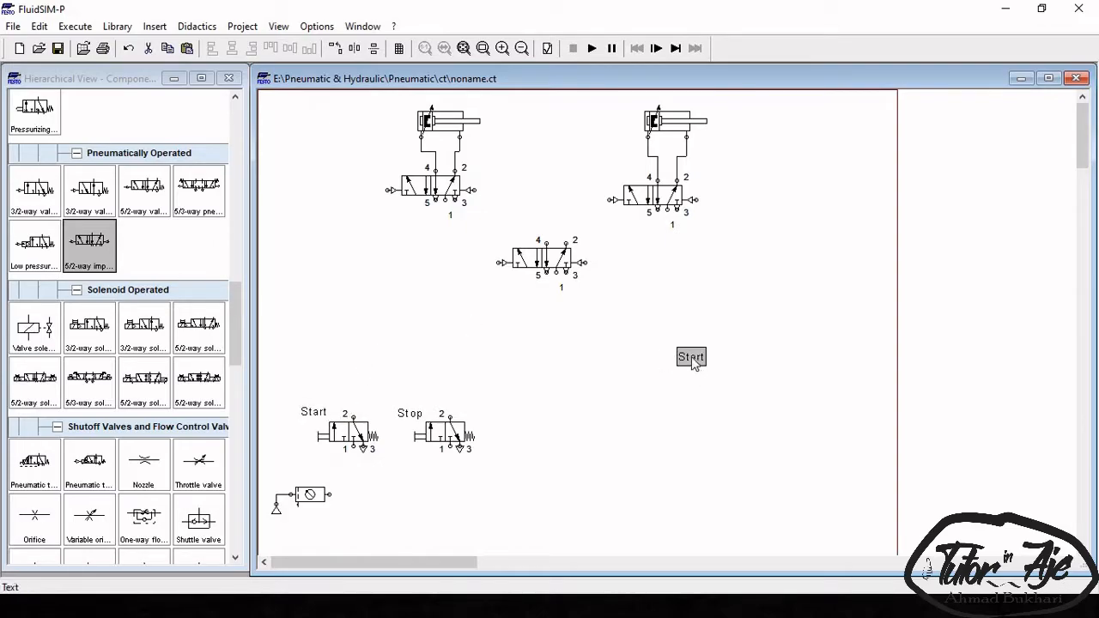
{"action": "double_click", "coordinate": [692, 358]}
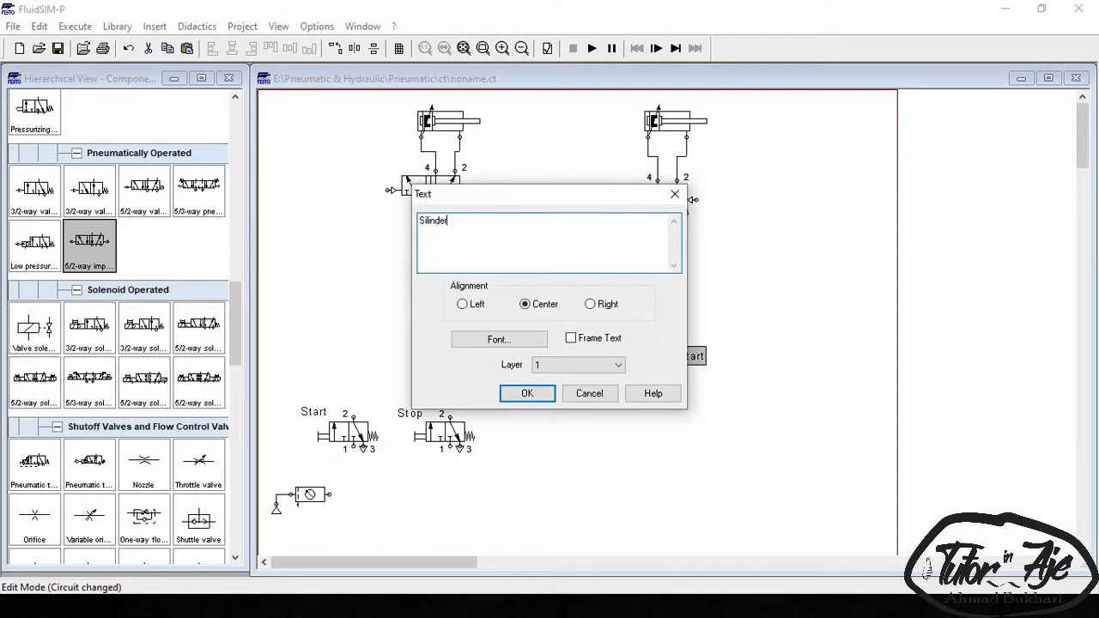
{"action": "key", "text": "Return"}
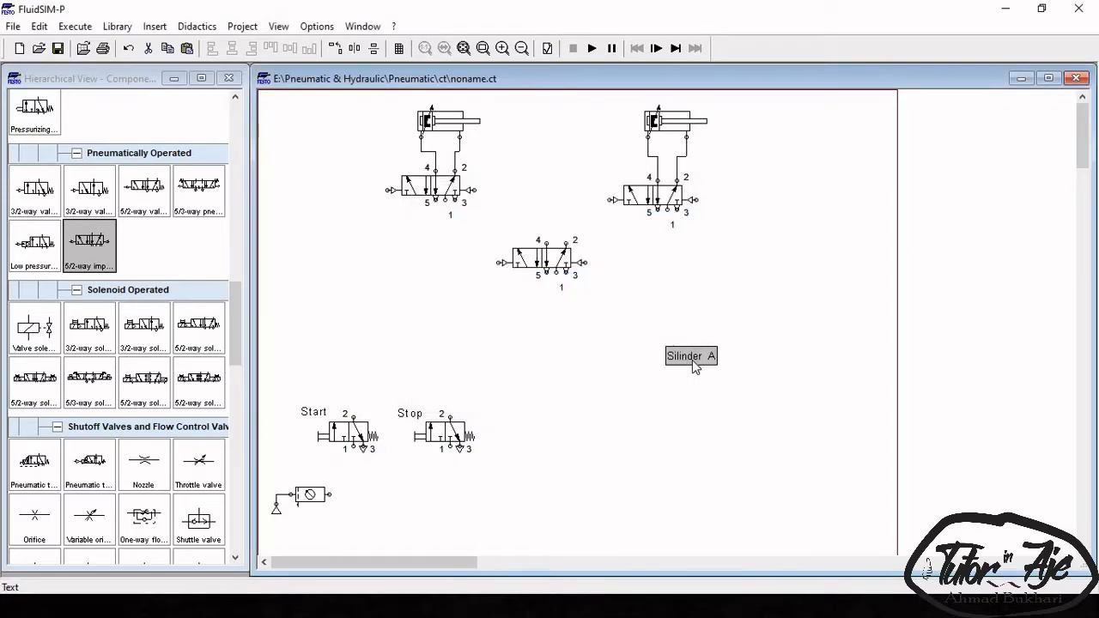
- Duplicate the Silinder A label just below the original and change the copy's text to "Silinder B"
{"action": "left_click", "coordinate": [722, 418]}
{"action": "left_click", "coordinate": [694, 355]}
{"action": "left_click_drag", "start_coordinate": [691, 357], "coordinate": [680, 389]}
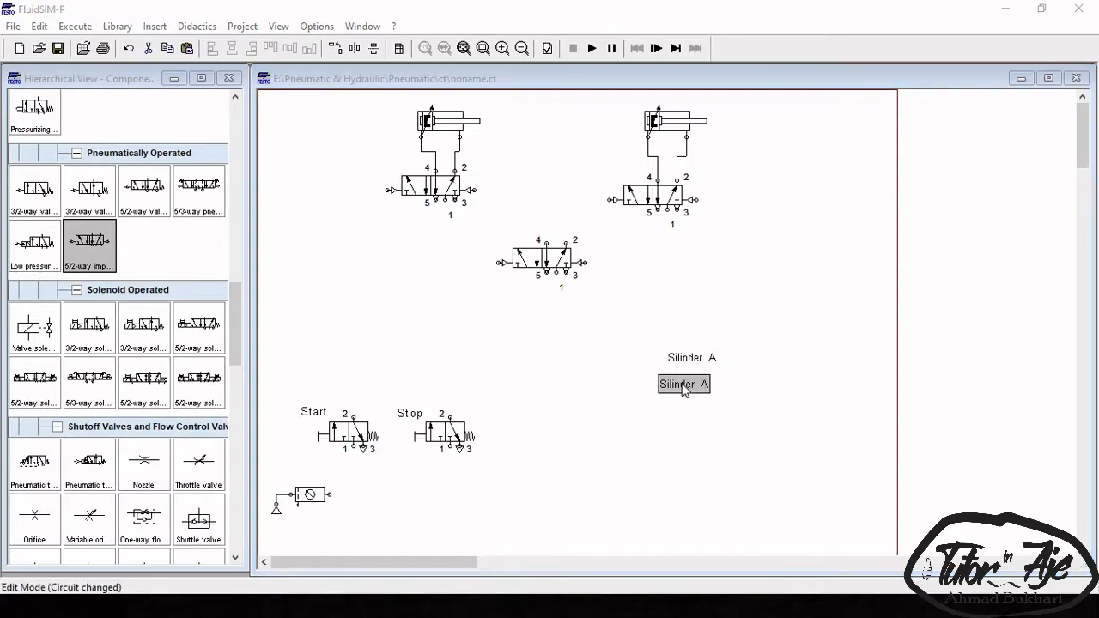
{"action": "double_click", "coordinate": [680, 392]}
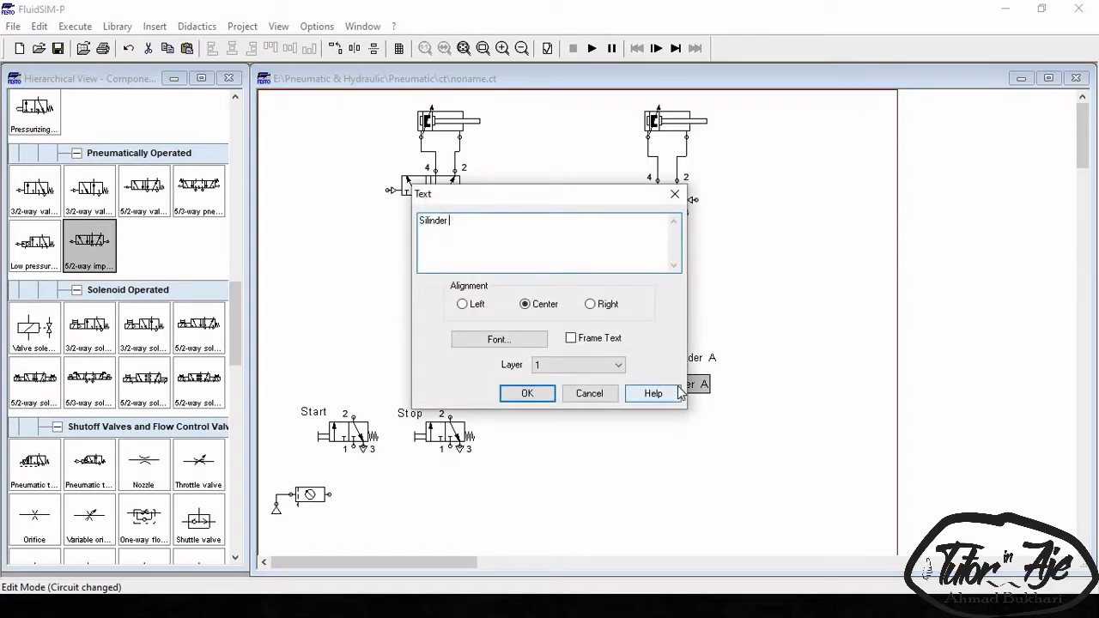
{"action": "left_click", "coordinate": [530, 393]}
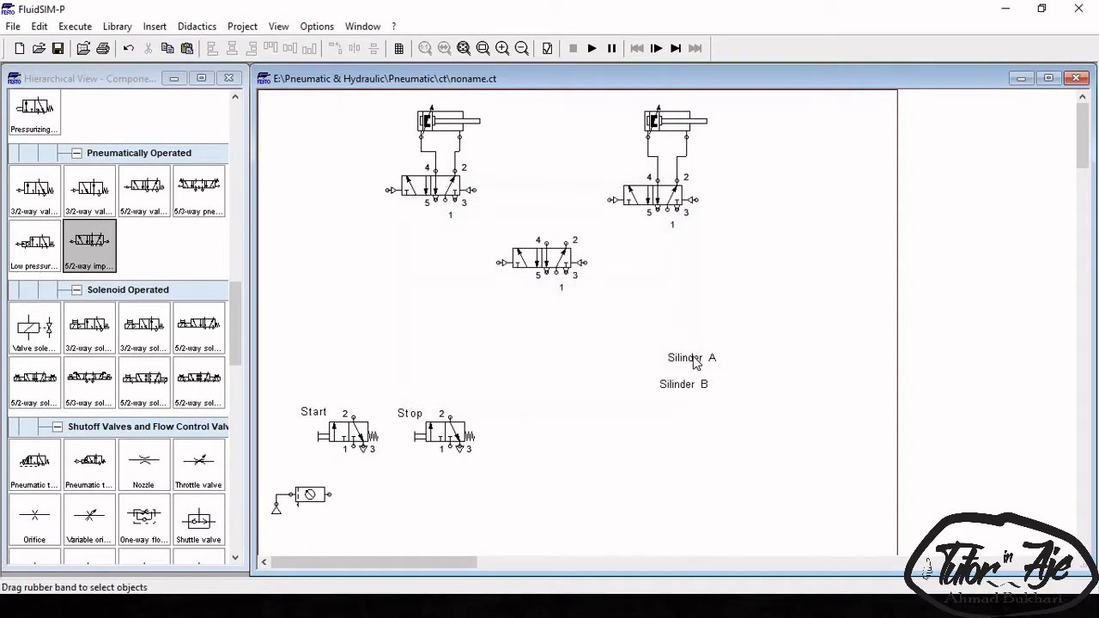
- Move the Silinder A label beside the left cylinder and the Silinder B label beside the right cylinder
{"action": "left_click_drag", "start_coordinate": [618, 98], "coordinate": [383, 120]}
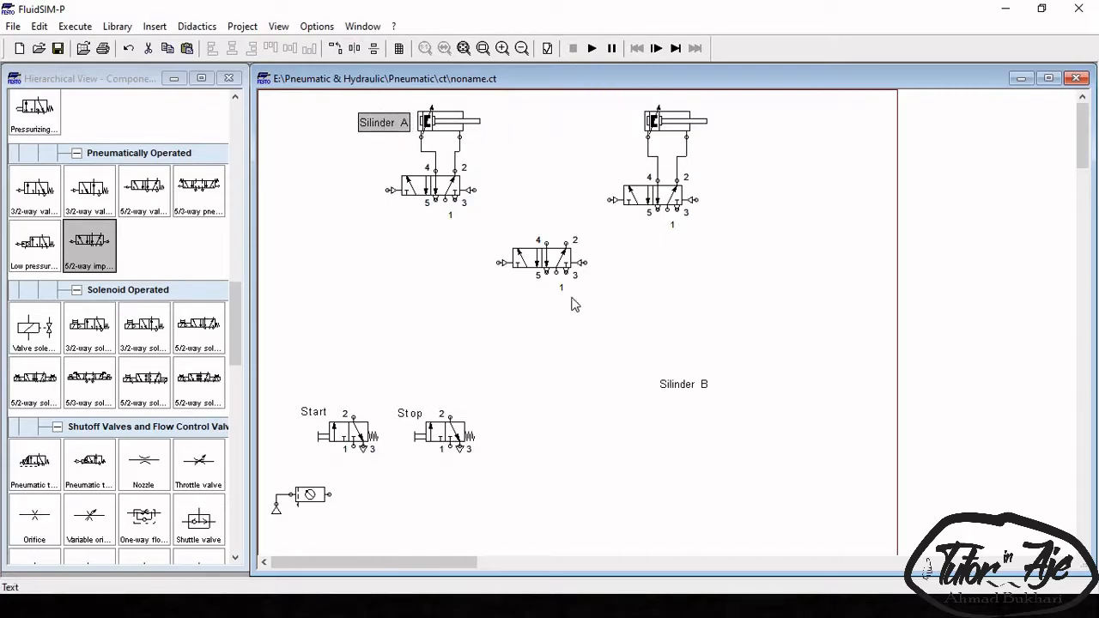
{"action": "left_click_drag", "start_coordinate": [680, 384], "coordinate": [612, 124]}
{"action": "left_click", "coordinate": [605, 163]}
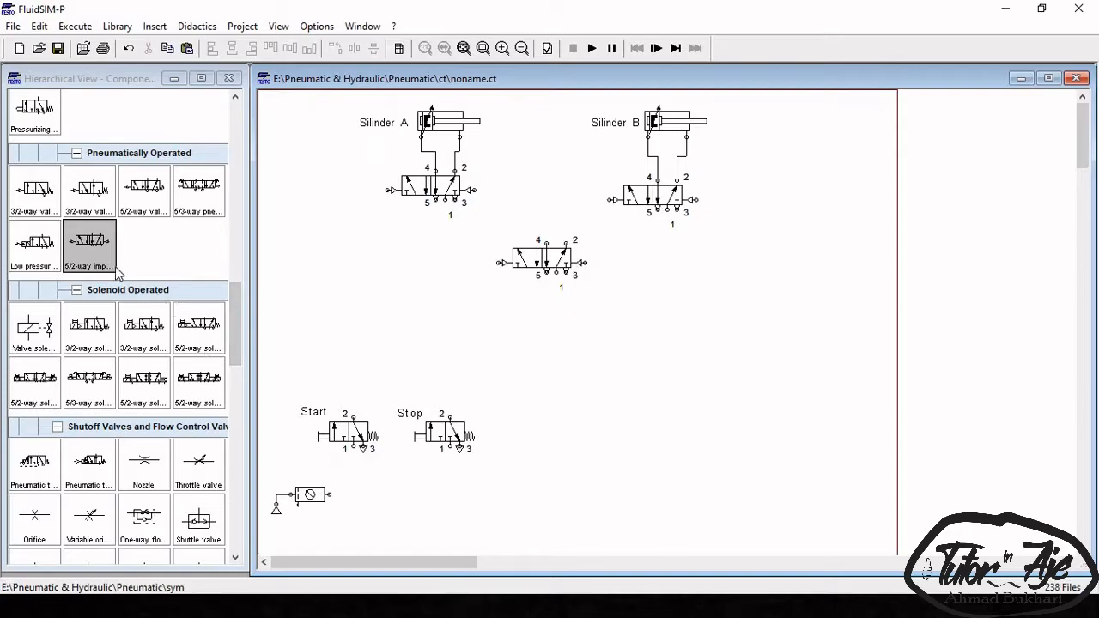
{"action": "left_click_drag", "start_coordinate": [276, 367], "coordinate": [534, 548]}
{"action": "left_click", "coordinate": [258, 361]}
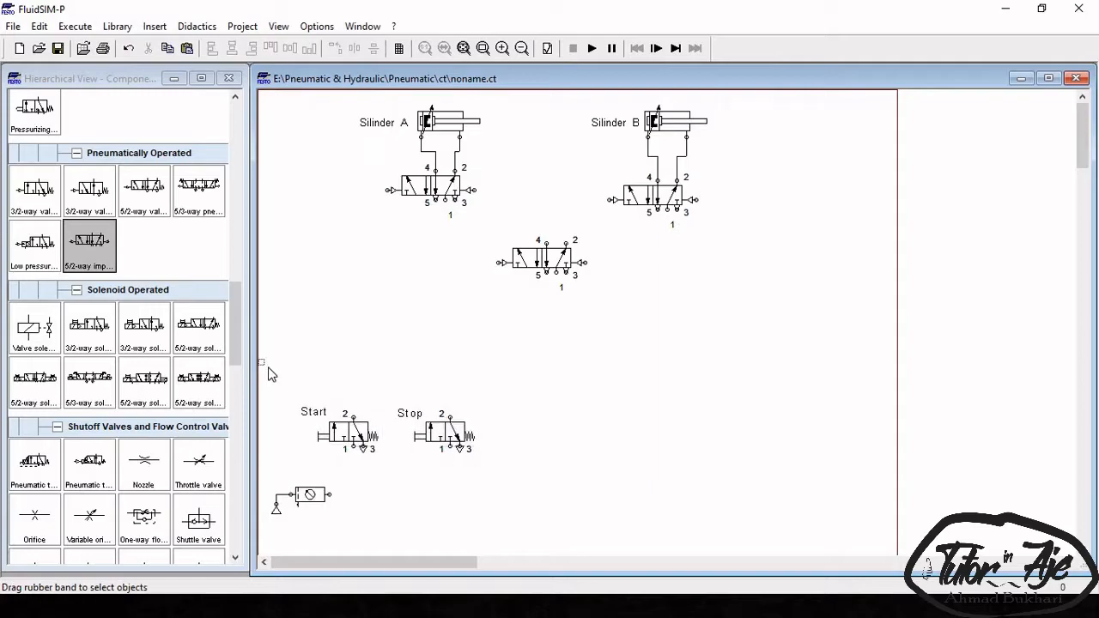
- Move the Start and Stop valves, their labels and the air supply unit together slightly lower on the sheet
{"action": "left_click_drag", "start_coordinate": [263, 360], "coordinate": [463, 476]}
{"action": "left_click_drag", "start_coordinate": [429, 424], "coordinate": [435, 461]}
{"action": "left_click", "coordinate": [633, 493]}
- Move the Stop valve and its label farther right and place a fourth 5/2-way impulse valve above the Start valve
{"action": "left_click_drag", "start_coordinate": [385, 407], "coordinate": [503, 448]}
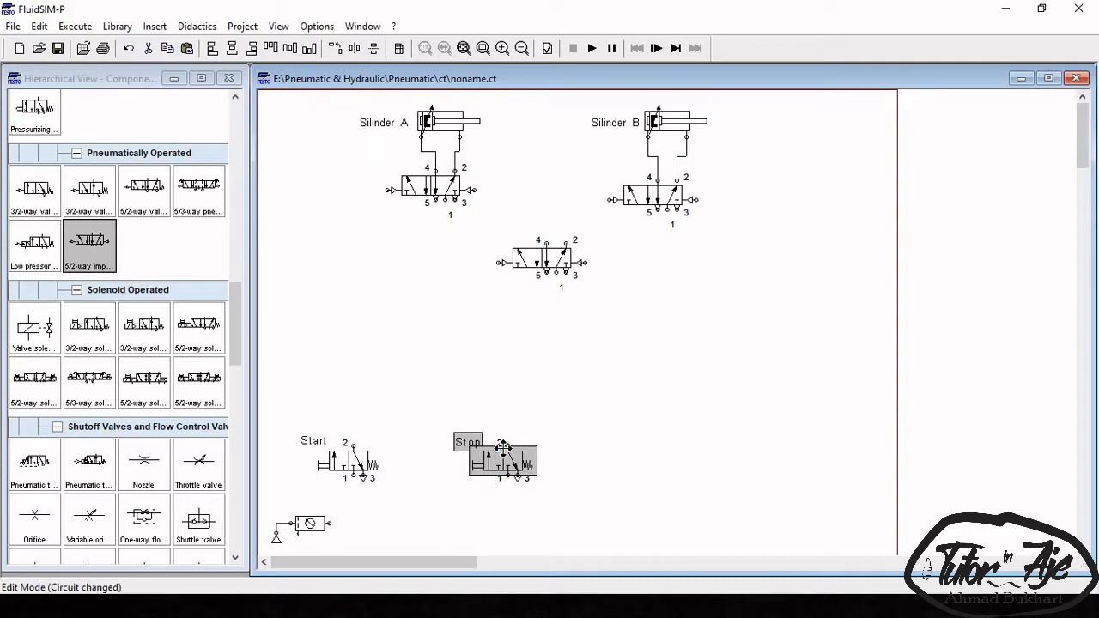
{"action": "left_click", "coordinate": [471, 525]}
{"action": "left_click_drag", "start_coordinate": [95, 245], "coordinate": [373, 394]}
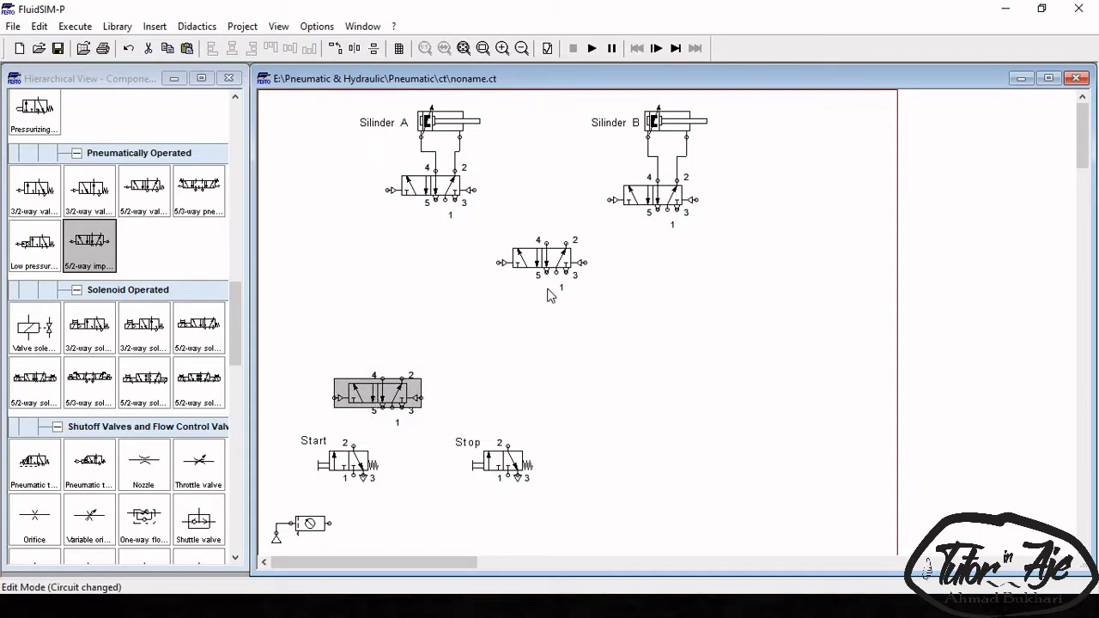
{"action": "left_click", "coordinate": [661, 510]}
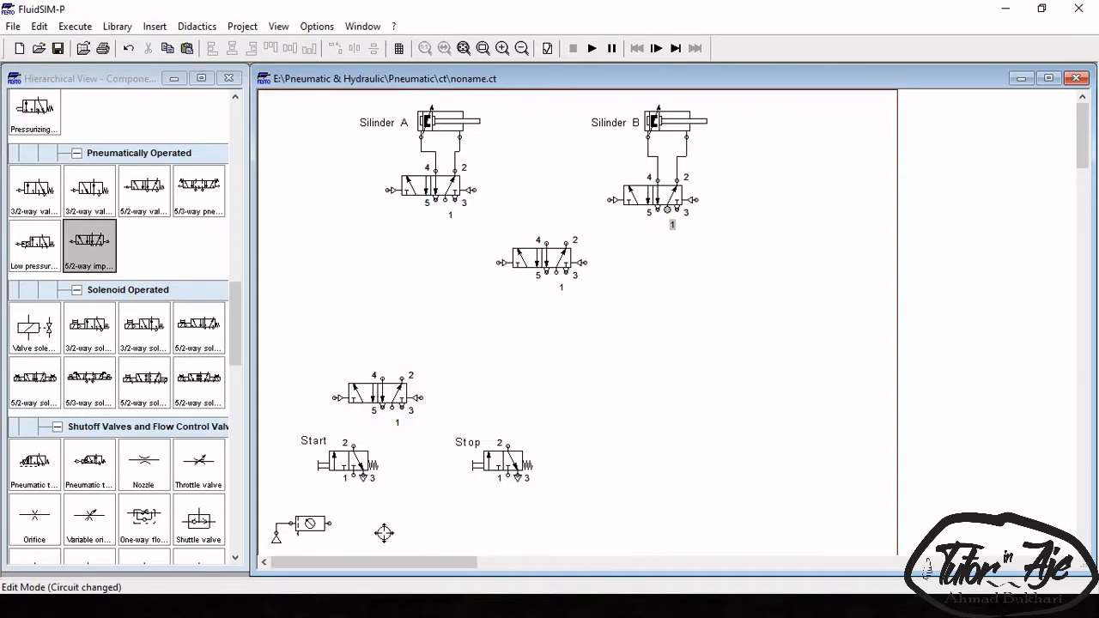
- Run the supply line from the service unit to port 1 of cylinder B's valve, branching to port 1 of the Stop and Start valves
{"action": "left_click_drag", "start_coordinate": [507, 476], "coordinate": [509, 523]}
{"action": "left_click_drag", "start_coordinate": [353, 475], "coordinate": [356, 523]}
{"action": "left_click_drag", "start_coordinate": [353, 476], "coordinate": [354, 523]}
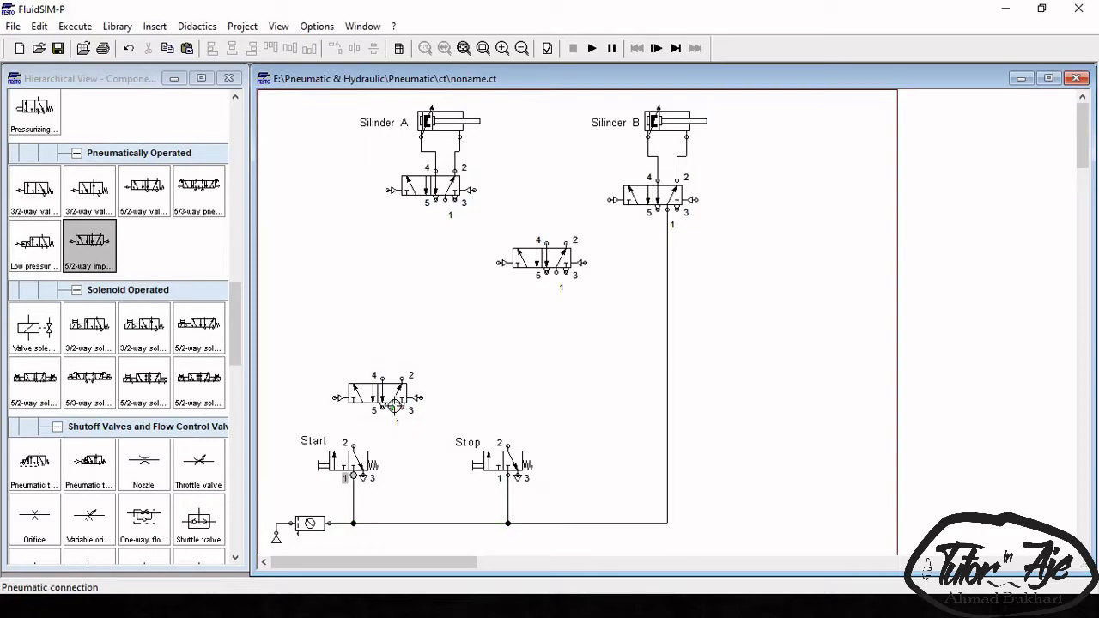
- Connect port 1 of the lower-left, cylinder A and central impulse valves to the main supply line
{"action": "left_click_drag", "start_coordinate": [396, 523], "coordinate": [395, 523]}
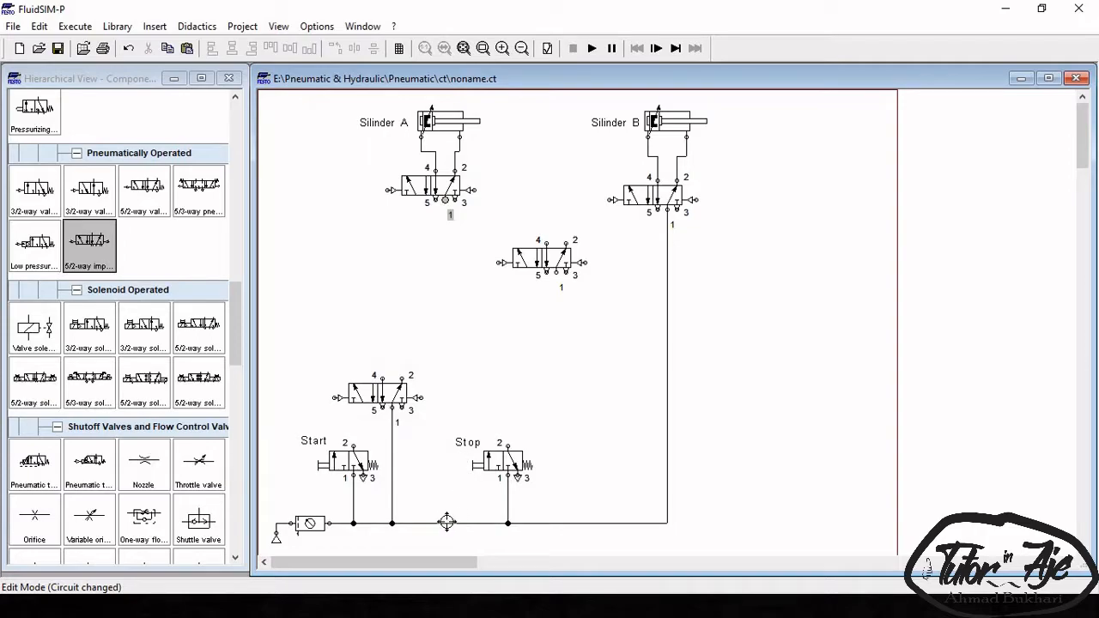
{"action": "left_click_drag", "start_coordinate": [447, 523], "coordinate": [445, 523]}
{"action": "left_click_drag", "start_coordinate": [555, 272], "coordinate": [571, 524]}
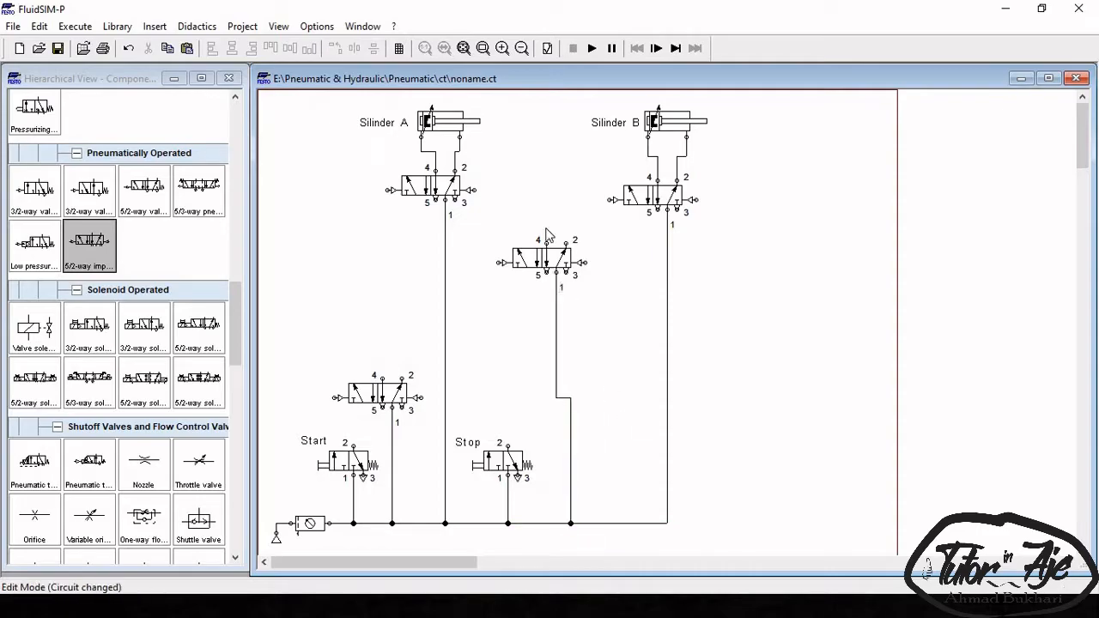
- Move the central impulse valve right and down so that its supply line runs straight
{"action": "left_click_drag", "start_coordinate": [559, 264], "coordinate": [568, 267]}
{"action": "mouse_move", "coordinate": [572, 298]}
{"action": "left_mouse_down"}
{"action": "mouse_move", "coordinate": [570, 336]}
{"action": "mouse_move", "coordinate": [557, 314]}
{"action": "mouse_move", "coordinate": [569, 313]}
{"action": "mouse_move", "coordinate": [563, 290]}
{"action": "mouse_move", "coordinate": [571, 317]}
{"action": "left_mouse_up"}
{"action": "left_click", "coordinate": [589, 413]}
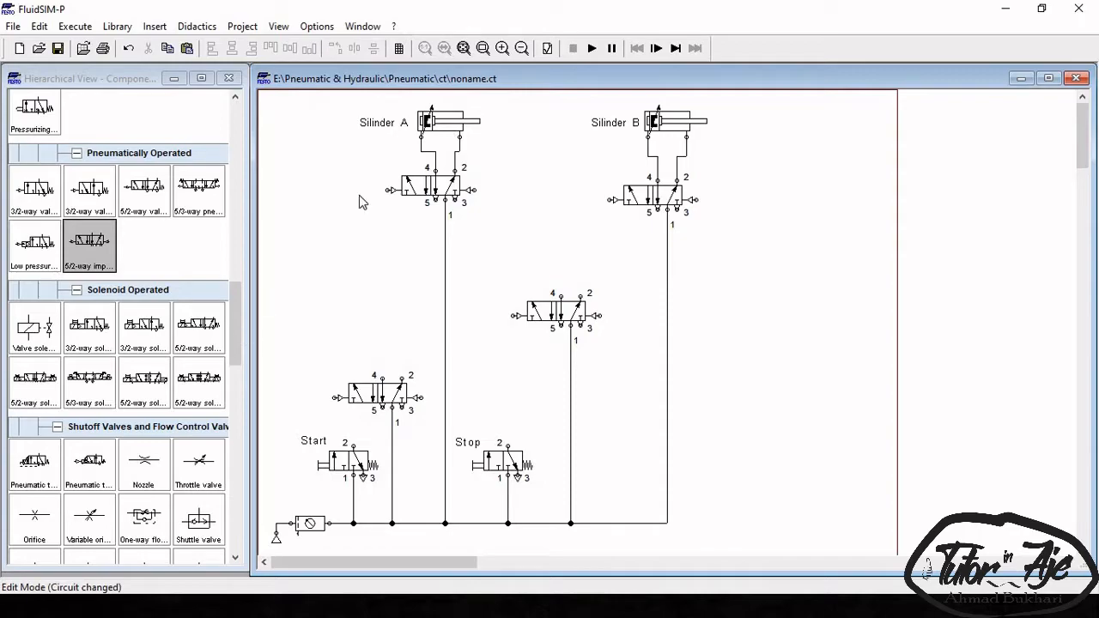
- Place two one-way flow control valves, one to the left of cylinder A and one to the right of cylinder B
{"action": "left_click_drag", "start_coordinate": [236, 319], "coordinate": [236, 338]}
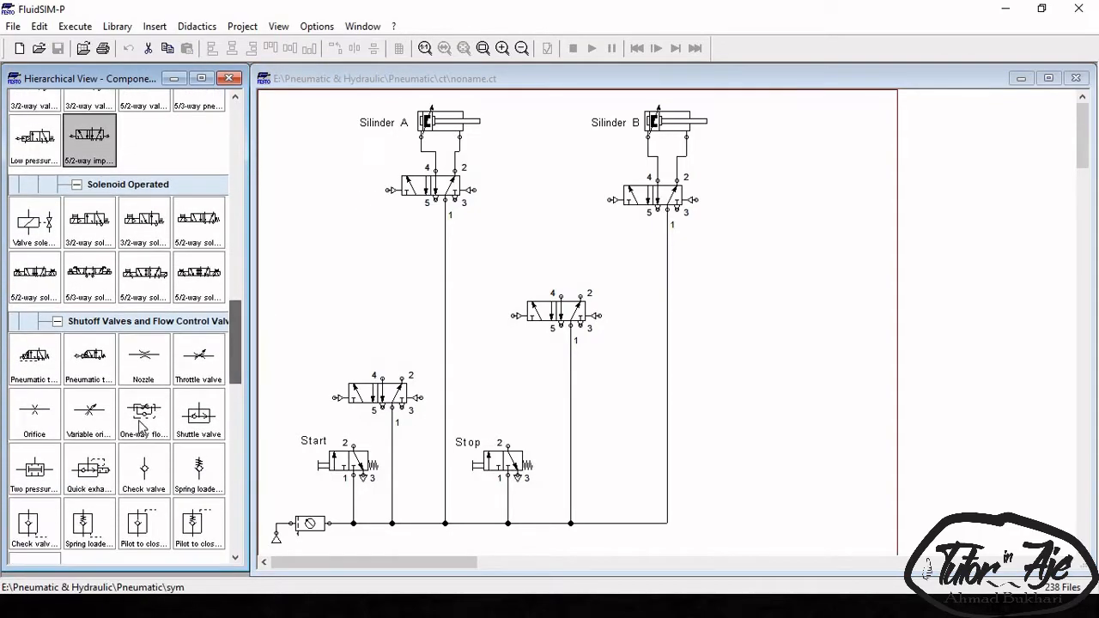
{"action": "left_click_drag", "start_coordinate": [143, 411], "coordinate": [296, 151]}
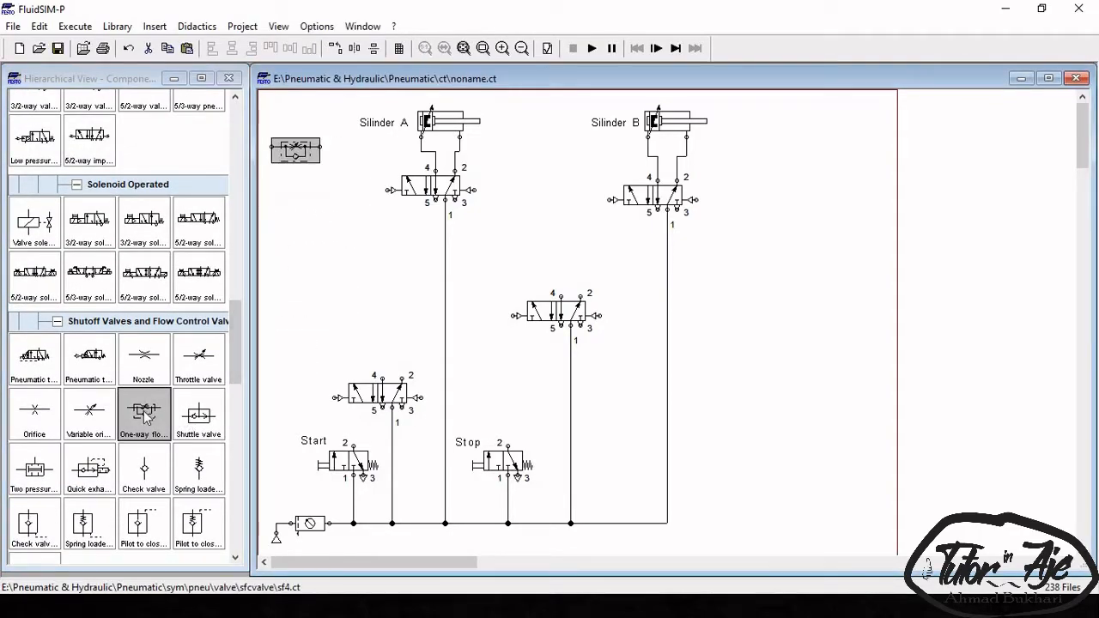
{"action": "left_click_drag", "start_coordinate": [514, 255], "coordinate": [755, 162]}
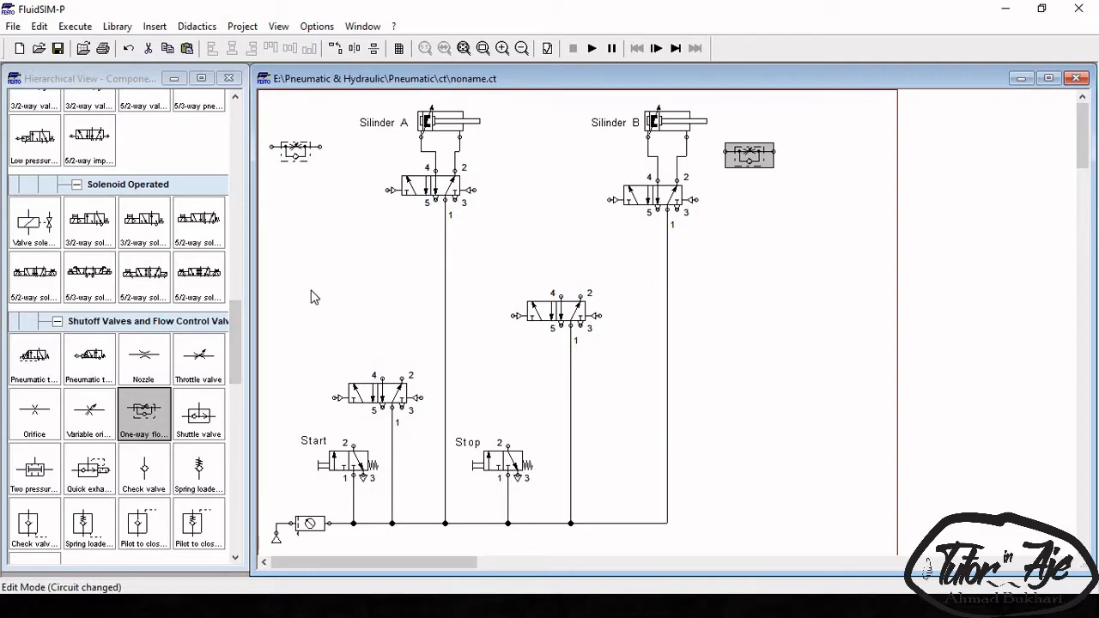
- Place a 3/2-way roller lever valve at the left above the lower impulse valve and make three copies of it
{"action": "left_click_drag", "start_coordinate": [239, 344], "coordinate": [260, 272]}
{"action": "left_click_drag", "start_coordinate": [36, 347], "coordinate": [323, 311]}
{"action": "left_click", "coordinate": [387, 261]}
{"action": "left_click", "coordinate": [346, 318]}
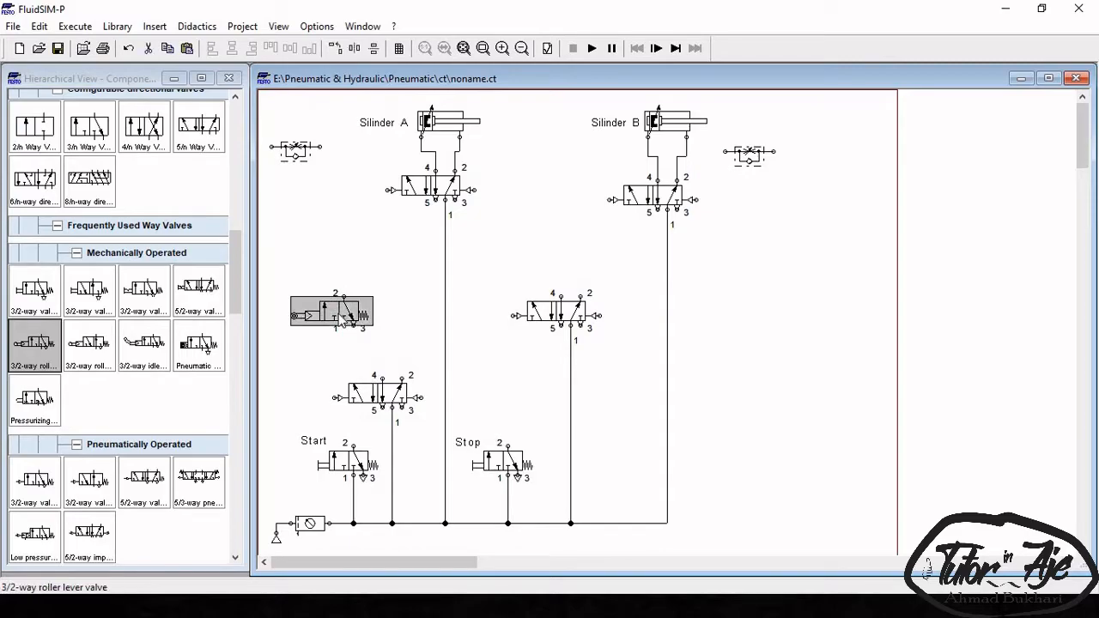
{"action": "left_click", "coordinate": [390, 255]}
{"action": "key", "text": "ctrl+v"}
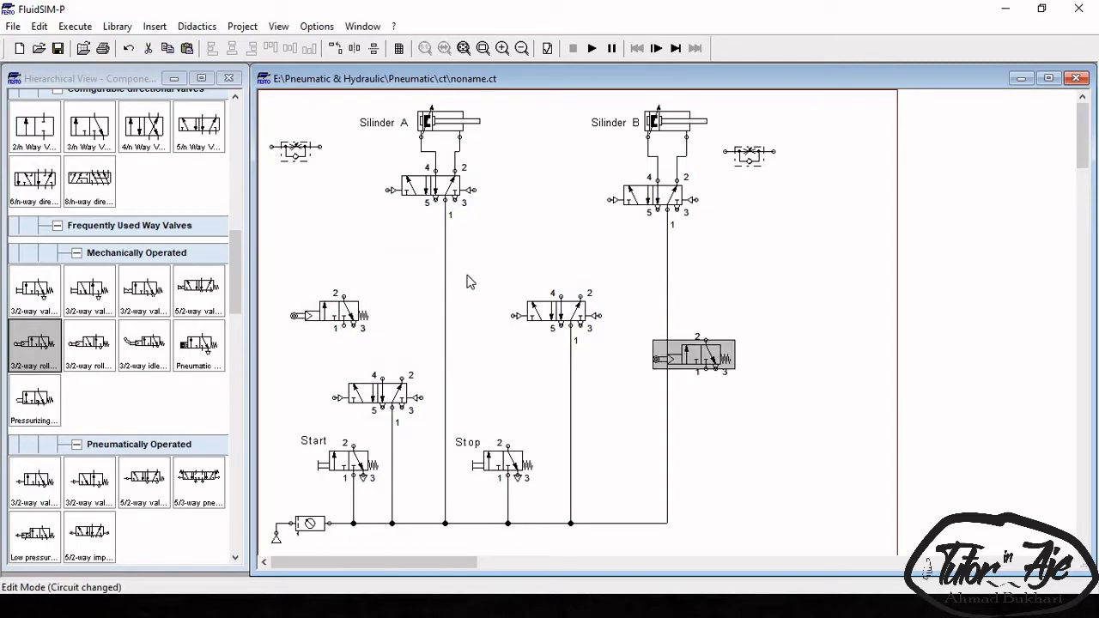
{"action": "key", "text": "ctrl+v"}
{"action": "key", "text": "ctrl+v"}
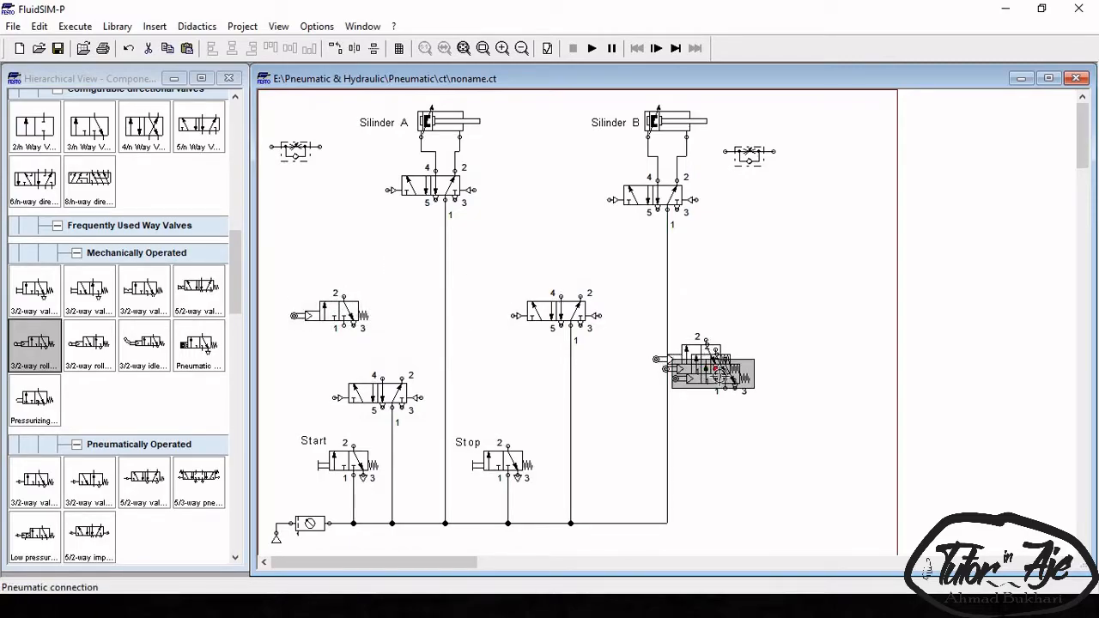
- Distribute the four roller lever valves: either side of cylinder A's supply line, below right of the central impulse valve, and below right of cylinder B's valve
{"action": "left_click_drag", "start_coordinate": [717, 379], "coordinate": [752, 293]}
{"action": "left_click_drag", "start_coordinate": [744, 383], "coordinate": [792, 242]}
{"action": "left_click_drag", "start_coordinate": [733, 362], "coordinate": [496, 262]}
{"action": "left_click_drag", "start_coordinate": [368, 296], "coordinate": [387, 257]}
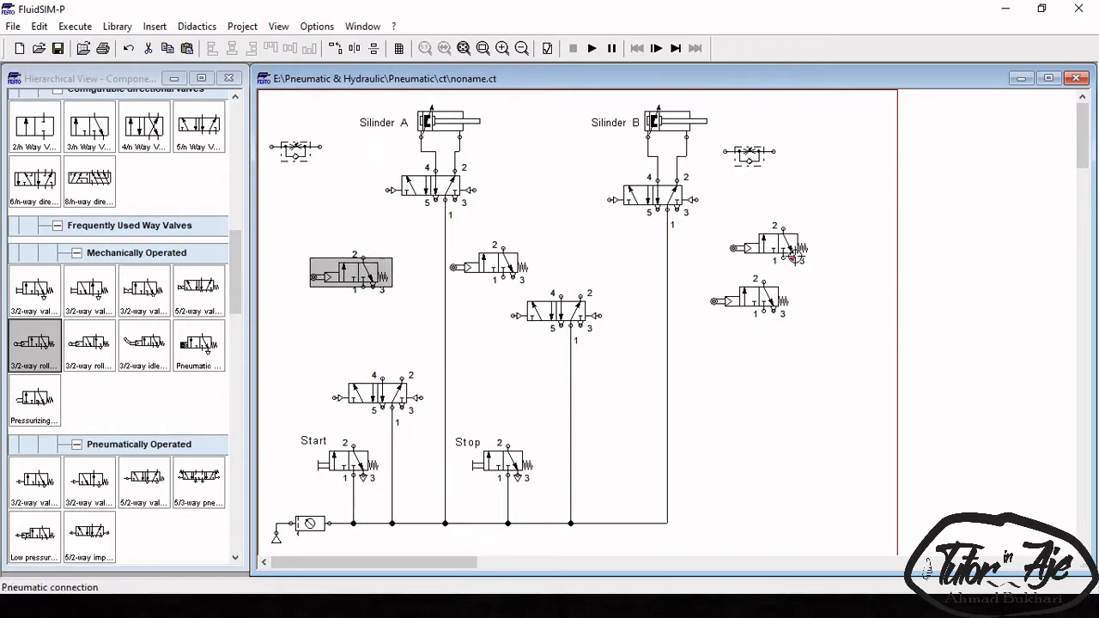
{"action": "left_click_drag", "start_coordinate": [786, 252], "coordinate": [603, 427]}
{"action": "left_click_drag", "start_coordinate": [760, 309], "coordinate": [731, 259]}
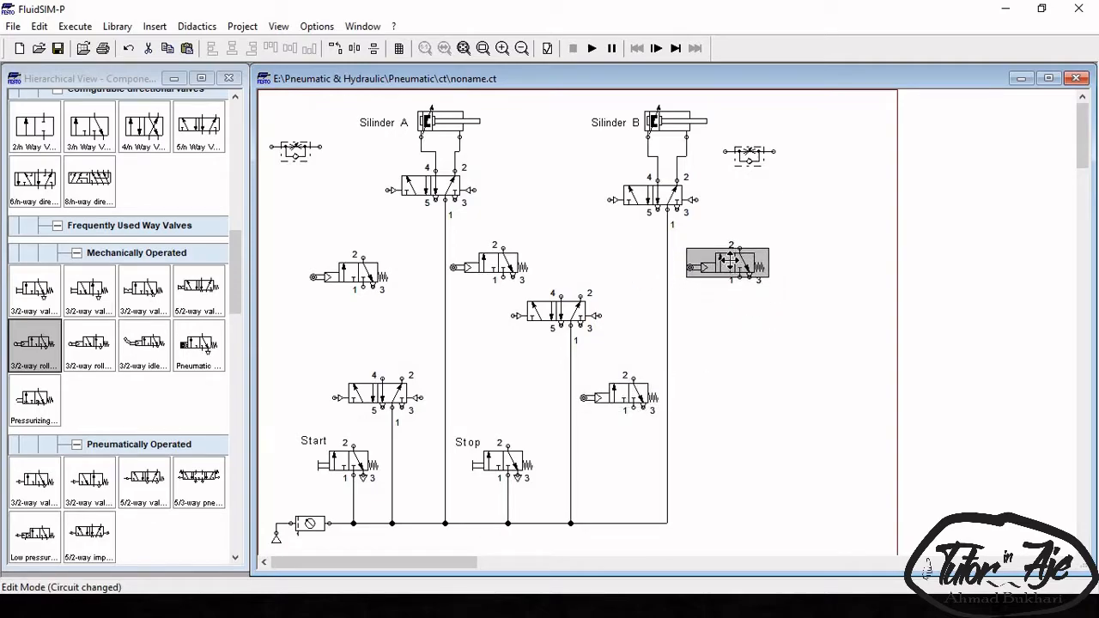
{"action": "left_click", "coordinate": [888, 206]}
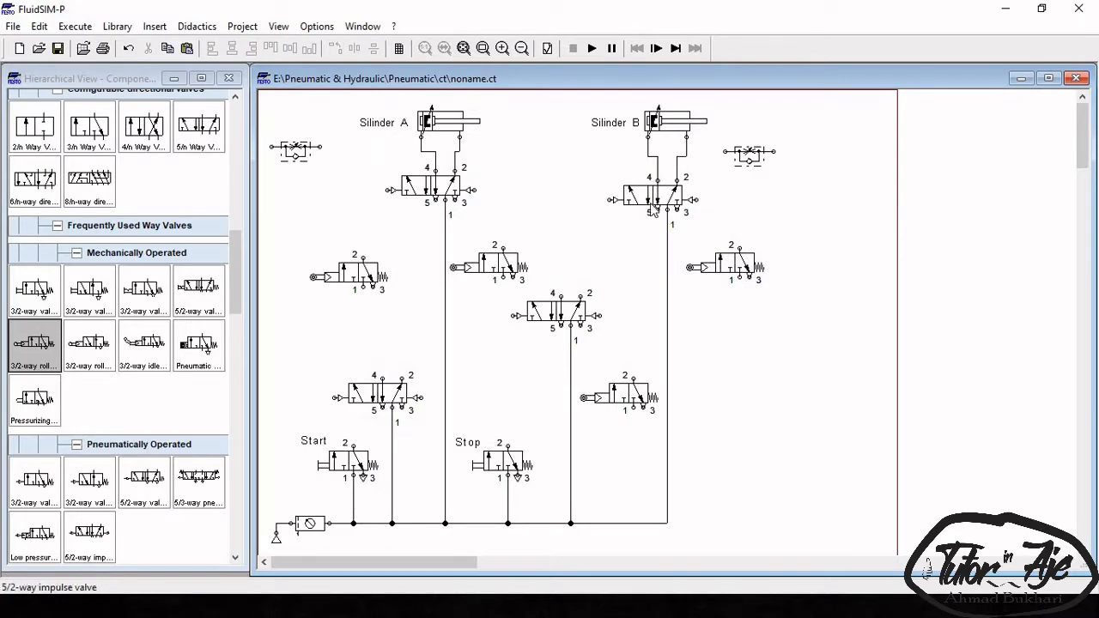
- Give cylinder A the actuating labels S1 at 0 mm and S2 at 100 mm
{"action": "double_click", "coordinate": [448, 127]}
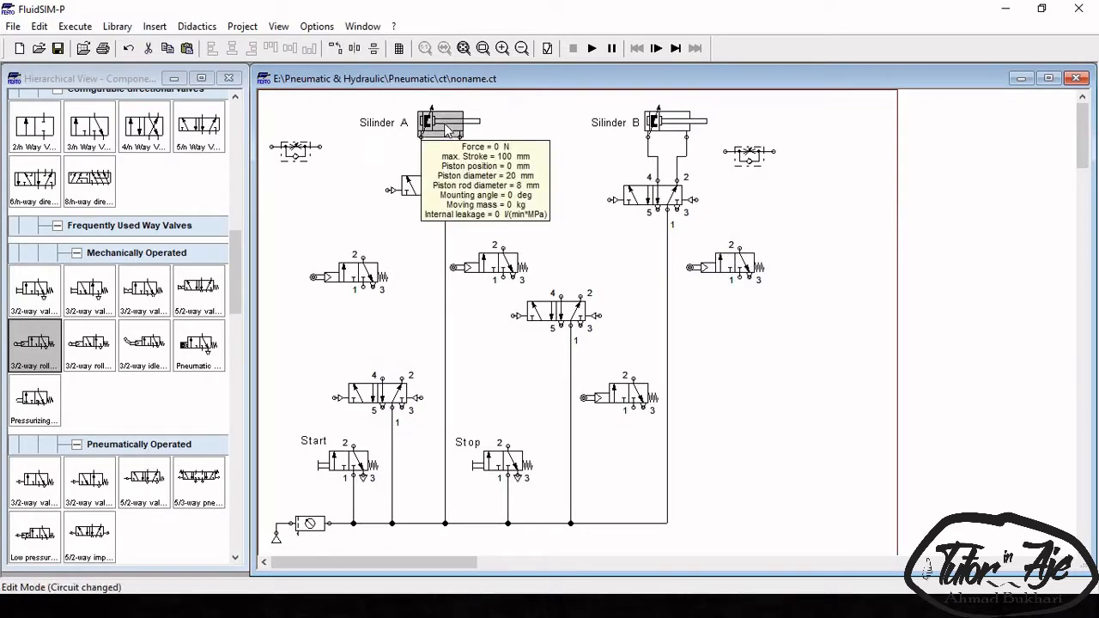
{"action": "left_click", "coordinate": [617, 146]}
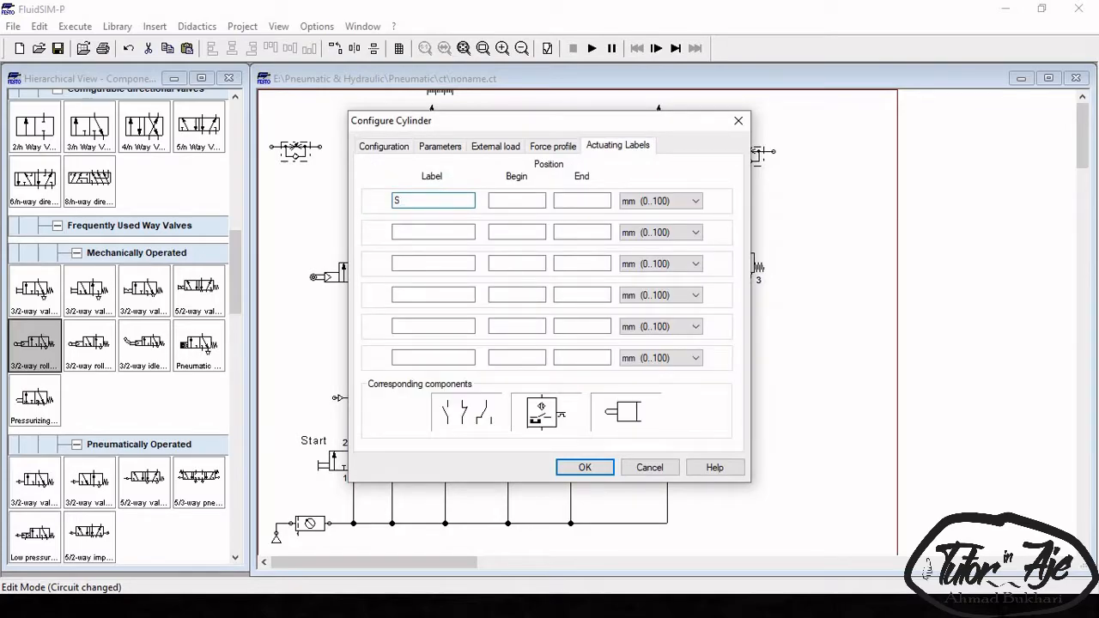
{"action": "key", "text": "Tab"}
{"action": "type", "text": "0"}
{"action": "key", "text": "Tab"}
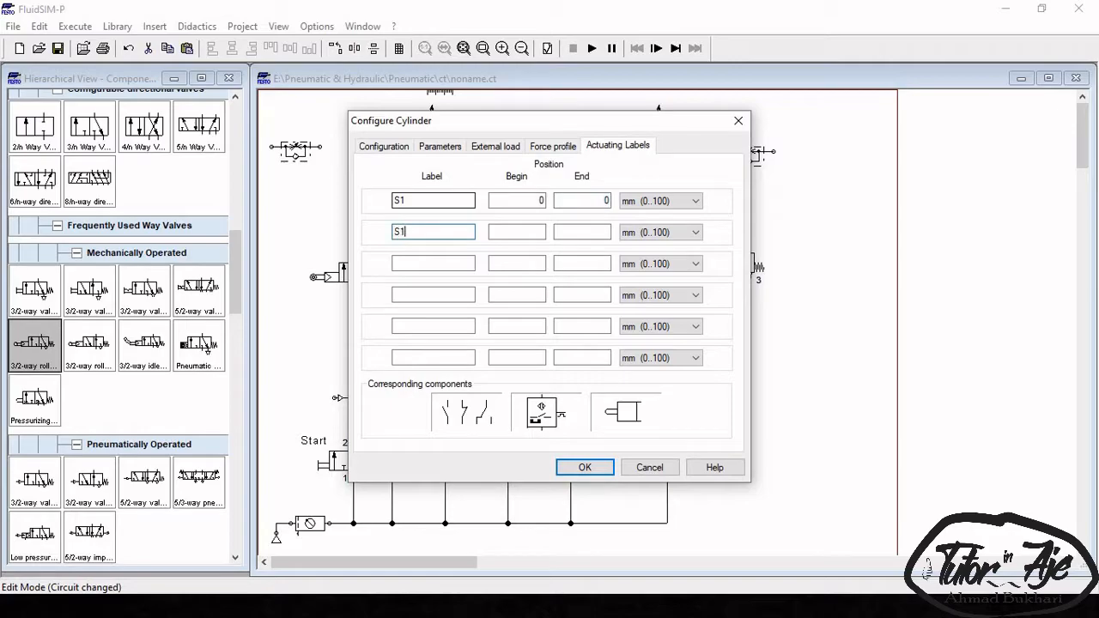
{"action": "type", "text": "100"}
{"action": "key", "text": "Tab"}
{"action": "key", "text": "Return"}
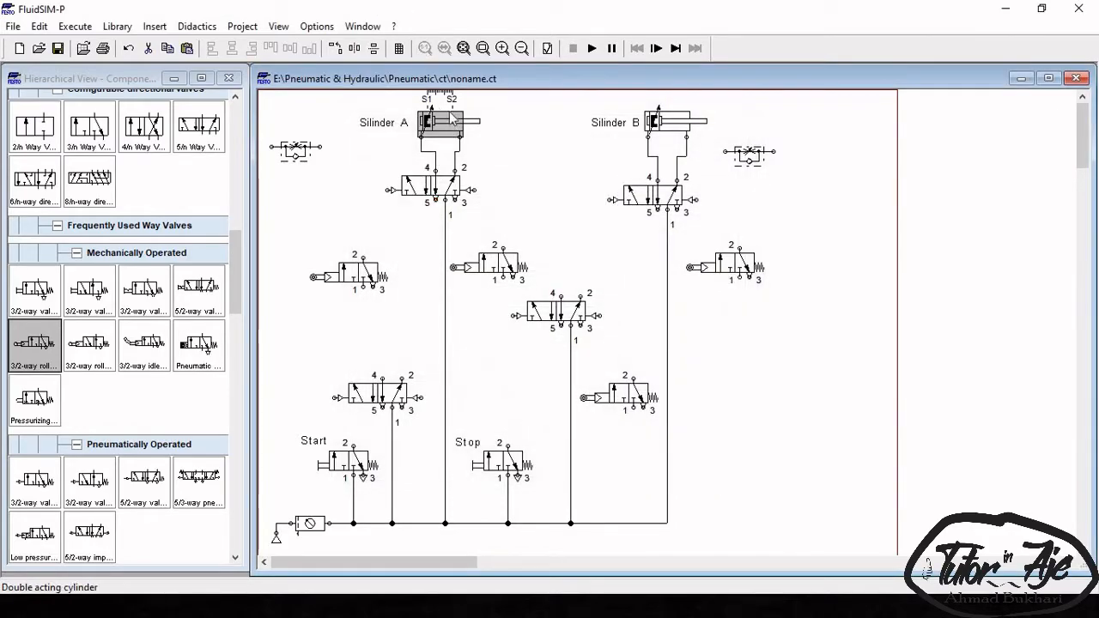
- Give cylinder B the actuating labels S3 at 0 mm and S4 at 100 mm, and move its distance rule above the rod end
{"action": "double_click", "coordinate": [699, 129]}
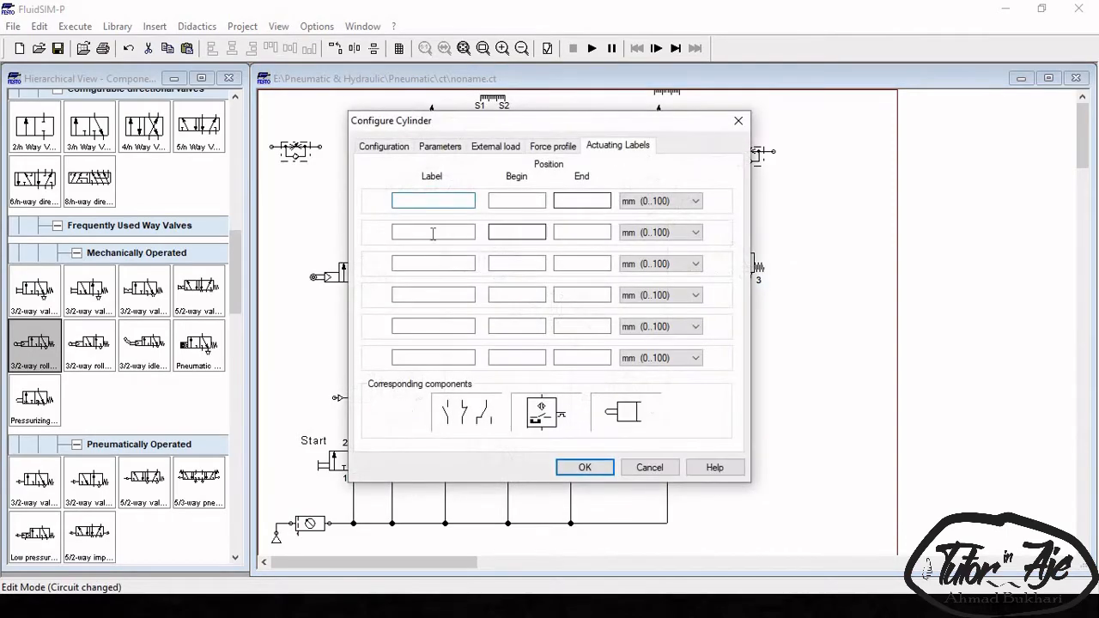
{"action": "type", "text": "S3"}
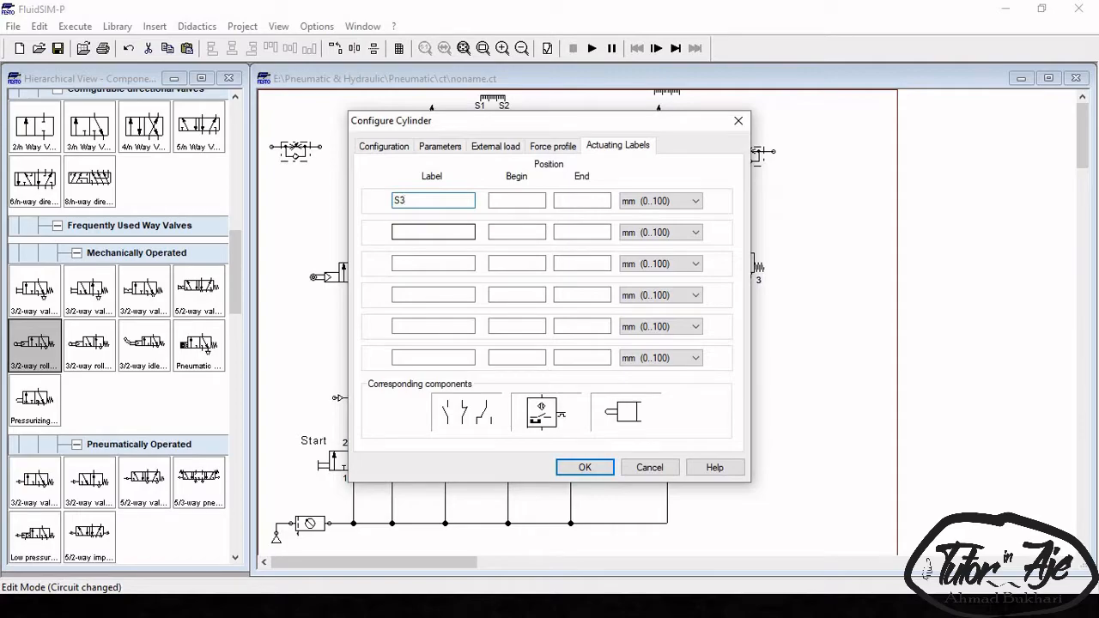
{"action": "key", "text": "Tab"}
{"action": "type", "text": "0"}
{"action": "key", "text": "Tab"}
{"action": "key", "text": "Tab"}
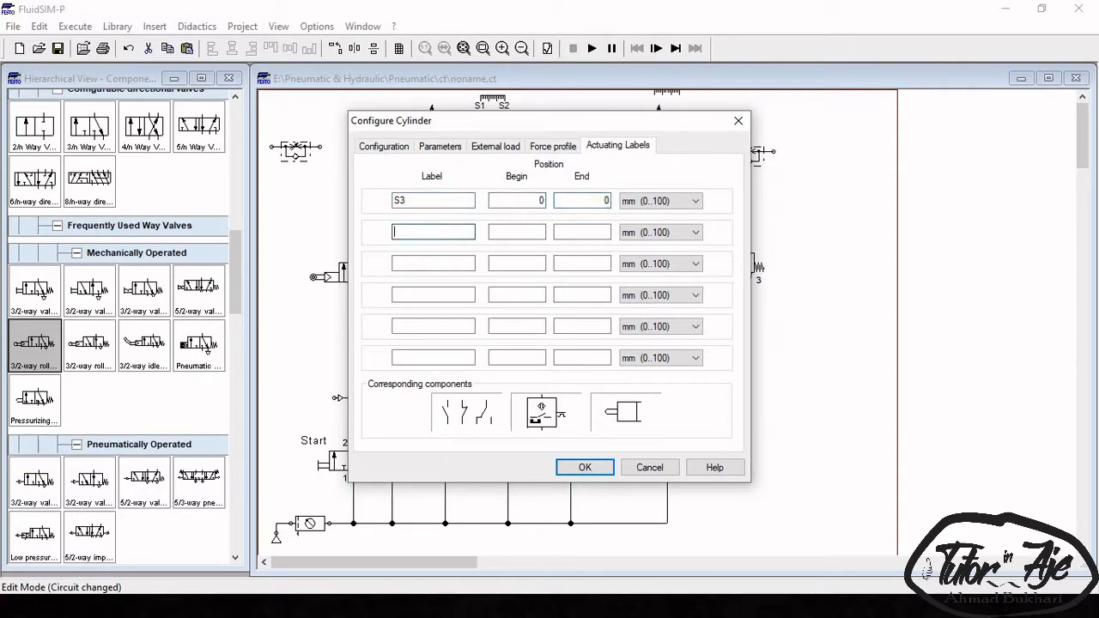
{"action": "key", "text": "Tab"}
{"action": "type", "text": "100"}
{"action": "key", "text": "Tab"}
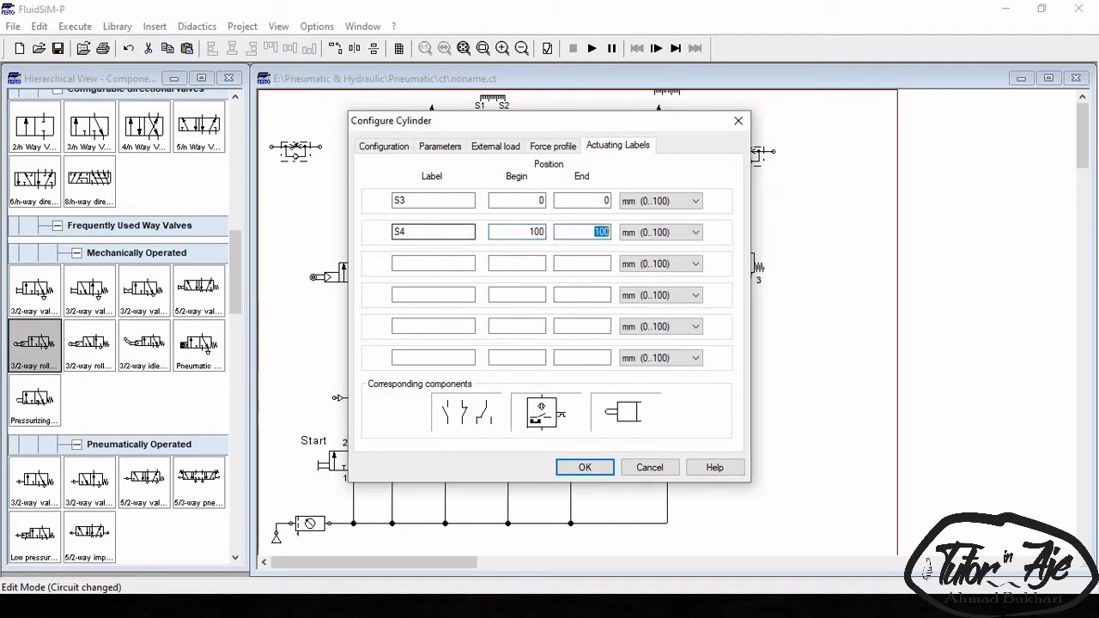
{"action": "key", "text": "Return"}
{"action": "left_click_drag", "start_coordinate": [667, 91], "coordinate": [718, 103]}
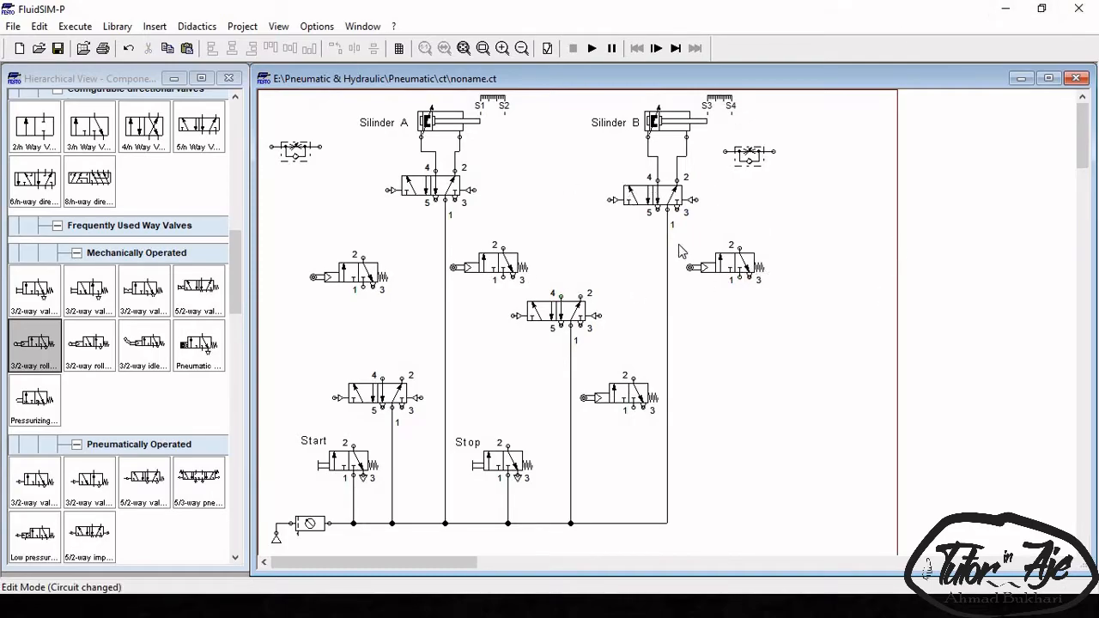
- Raise the roller lever valve above the central impulse valve slightly and connect the lower impulse valve's pilot ports to port 2 of the Start and Stop valves
{"action": "left_click_drag", "start_coordinate": [513, 255], "coordinate": [519, 242]}
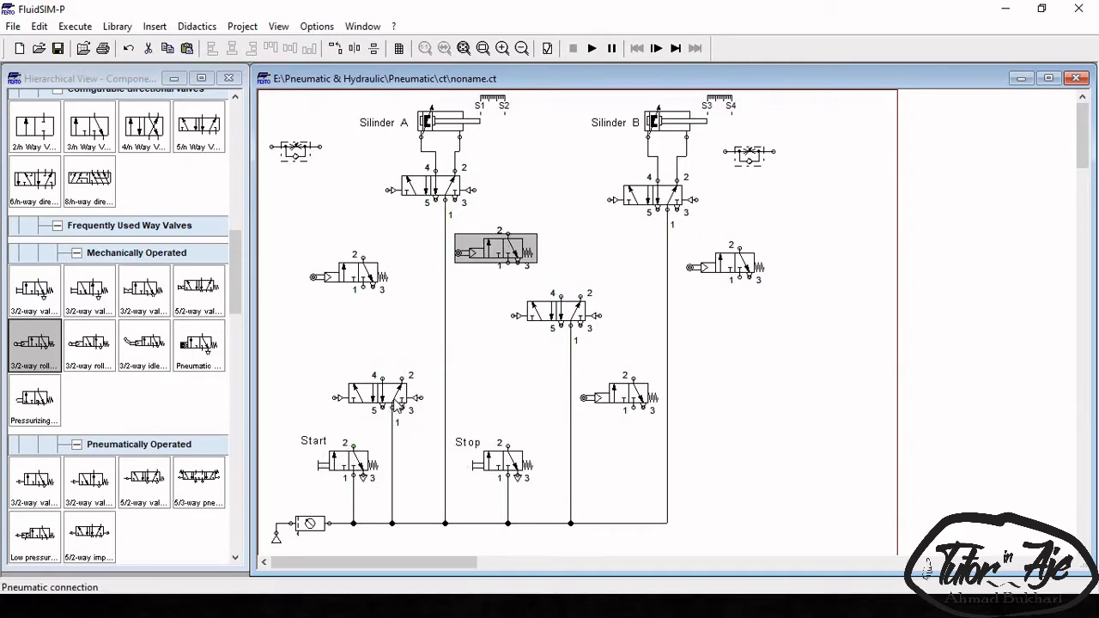
{"action": "left_click_drag", "start_coordinate": [420, 398], "coordinate": [508, 446]}
{"action": "left_click_drag", "start_coordinate": [353, 446], "coordinate": [337, 397]}
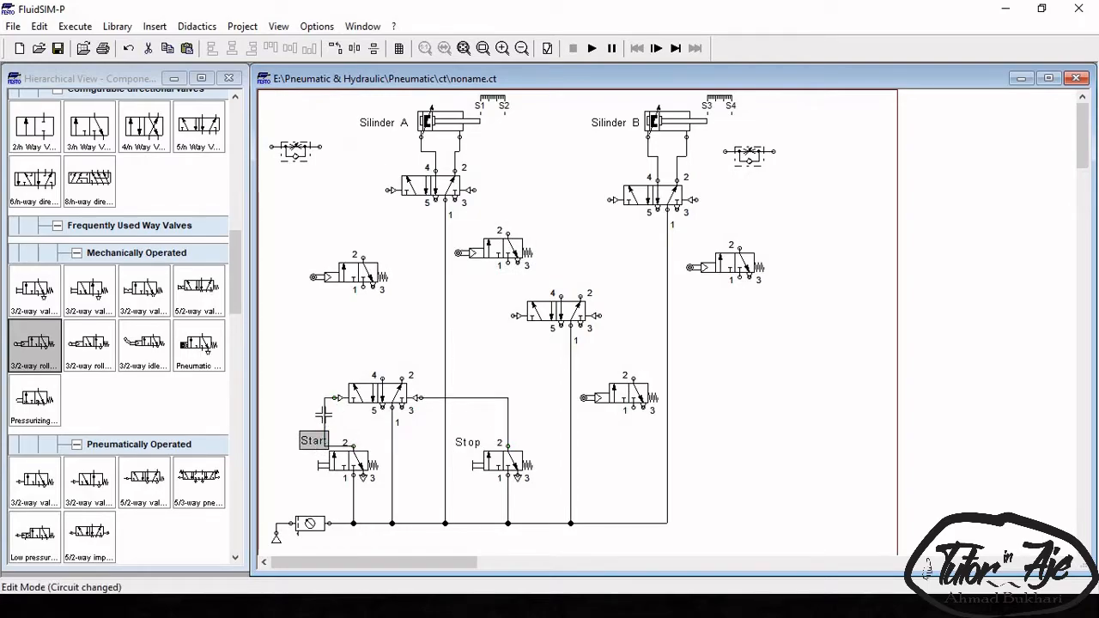
- Shift the lower impulse valve slightly right, straighten its supply line and move its left pilot line clear of the Start label
{"action": "left_click", "coordinate": [382, 401]}
{"action": "left_click_drag", "start_coordinate": [383, 397], "coordinate": [388, 397]}
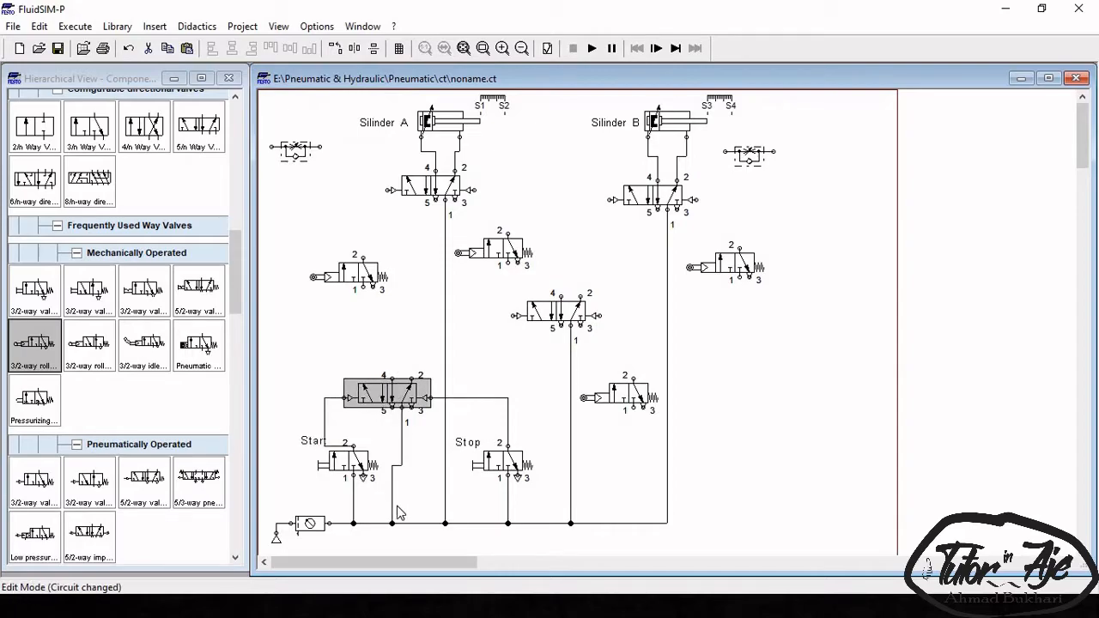
{"action": "left_click_drag", "start_coordinate": [393, 515], "coordinate": [402, 516]}
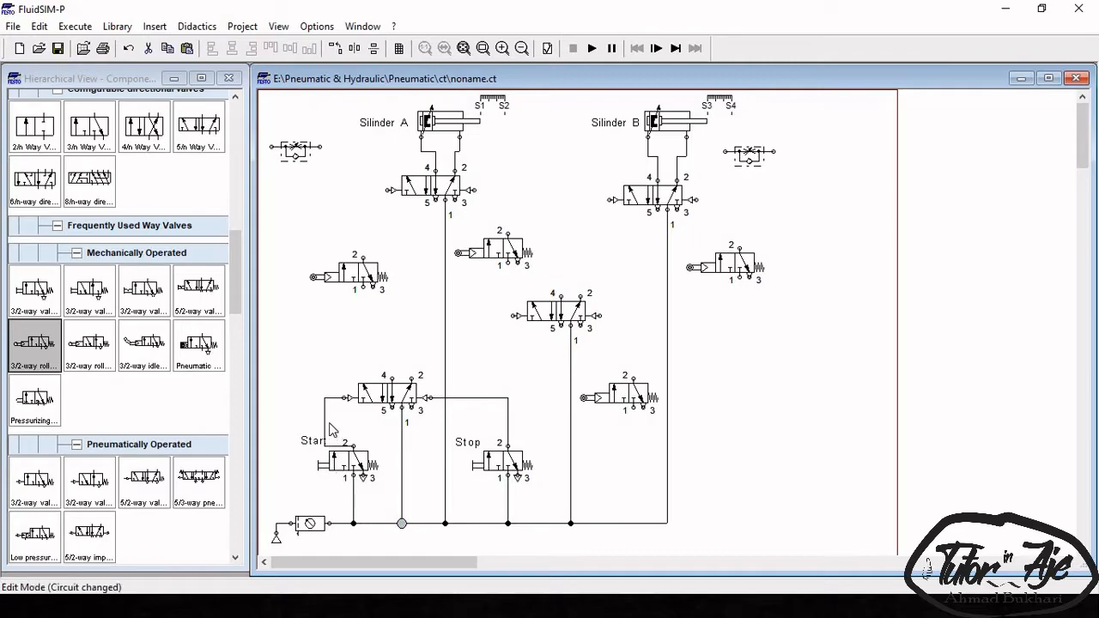
{"action": "left_click_drag", "start_coordinate": [323, 421], "coordinate": [335, 422]}
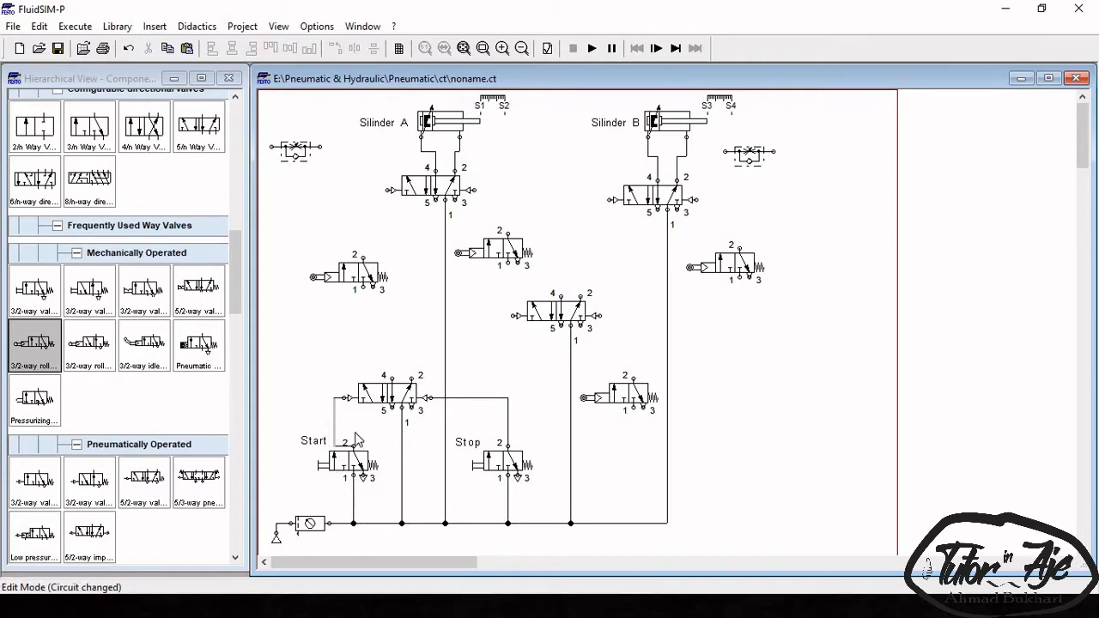
- Close port 2 of the lower impulse valve with the blanking plug terminator
{"action": "double_click", "coordinate": [410, 375]}
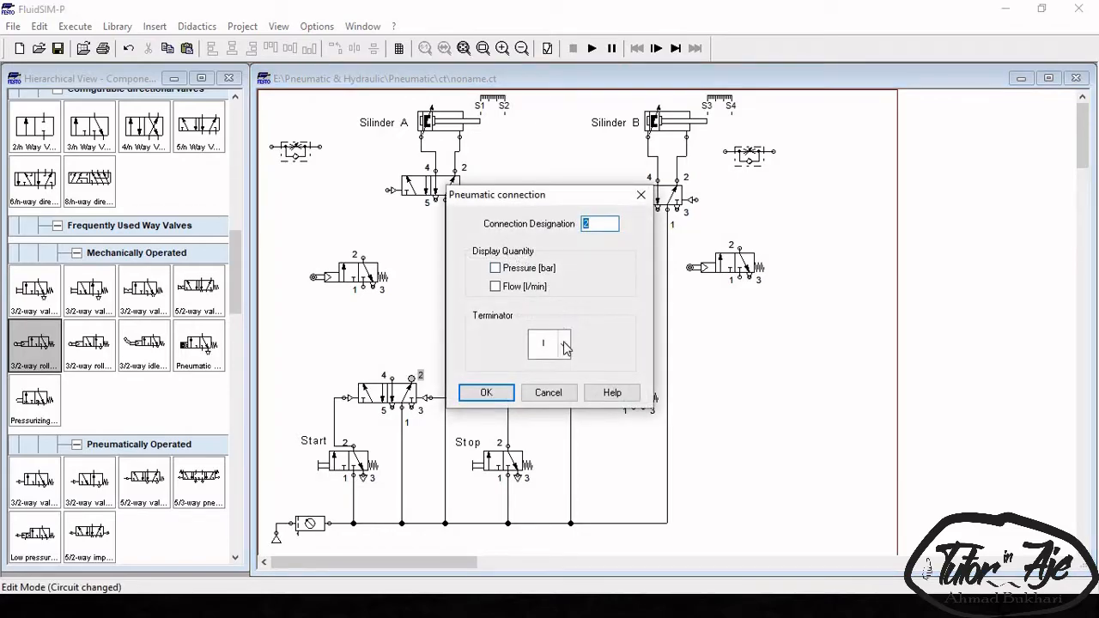
{"action": "left_click", "coordinate": [565, 346]}
{"action": "left_click", "coordinate": [554, 409]}
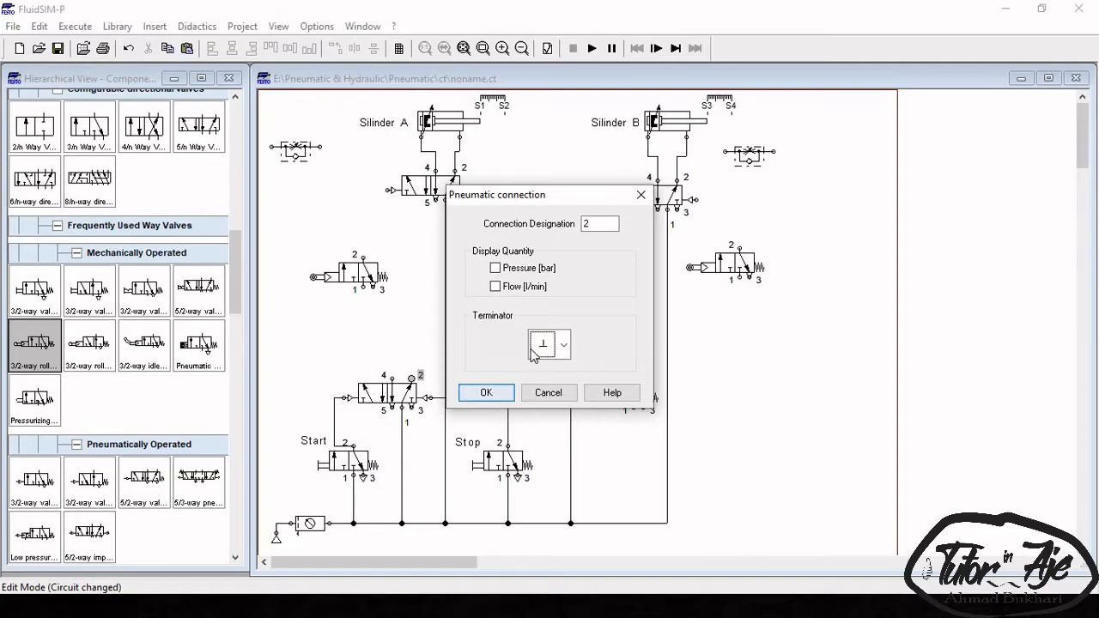
{"action": "left_click", "coordinate": [502, 395]}
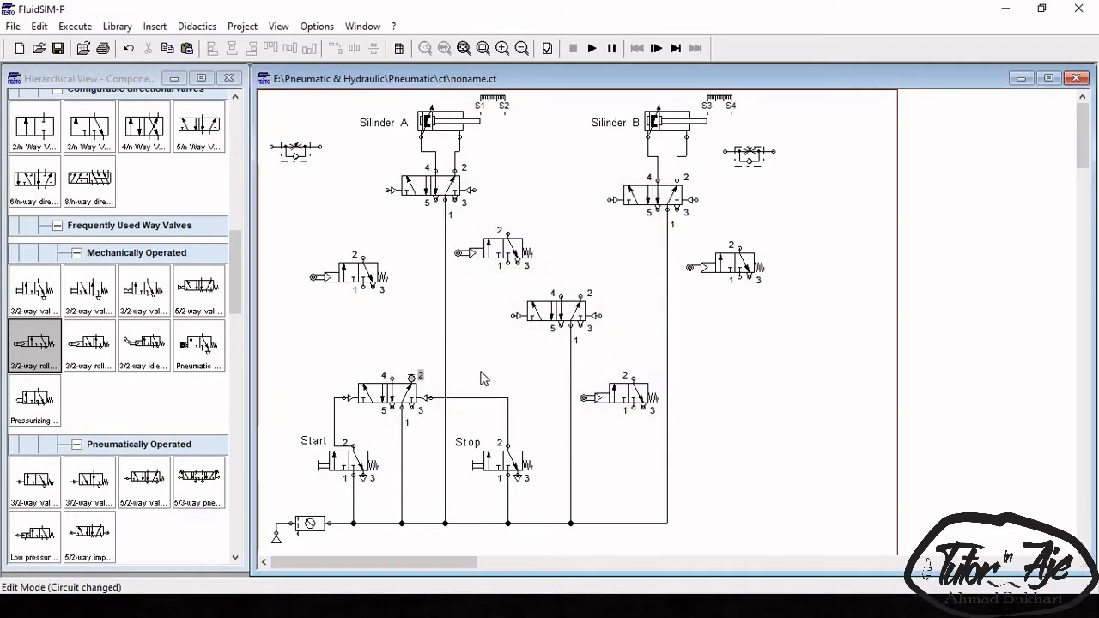
- Move the left roller lever valve down above the lower impulse valve and connect its port 1 to that valve's port 4
{"action": "left_click_drag", "start_coordinate": [359, 277], "coordinate": [367, 311]}
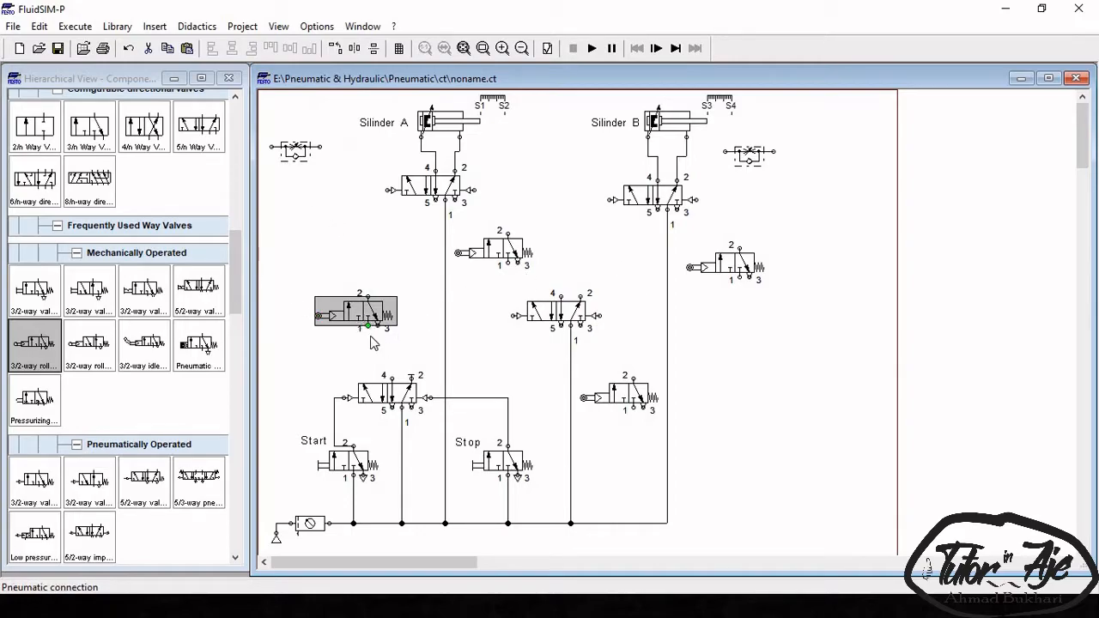
{"action": "left_click_drag", "start_coordinate": [361, 328], "coordinate": [396, 375]}
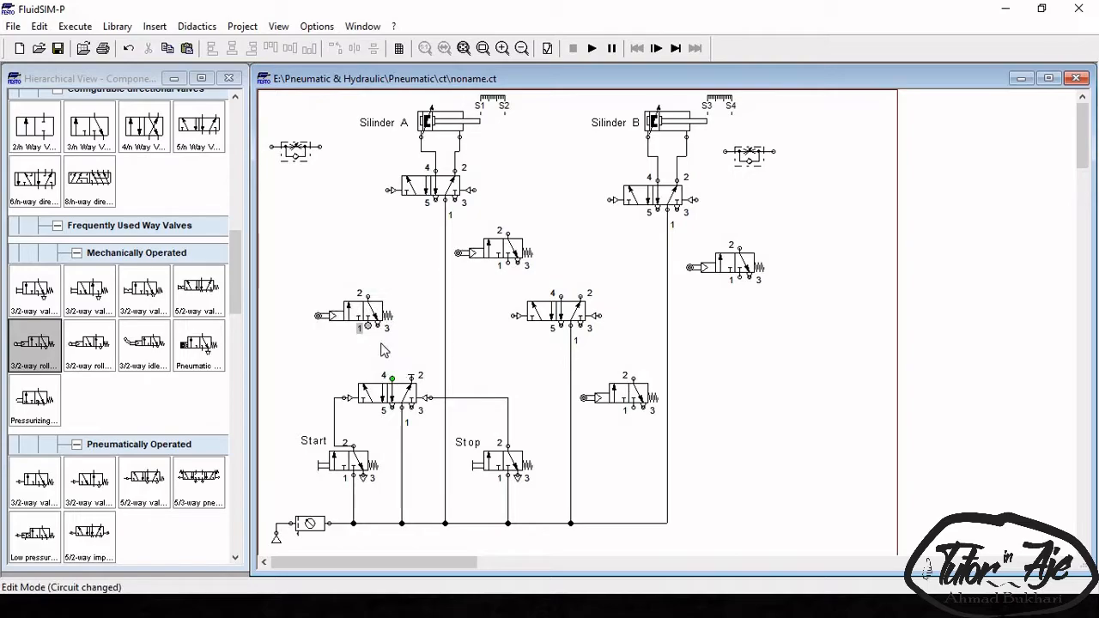
- Move the left roller lever valve down slightly and label its mechanical connection S3
{"action": "left_click", "coordinate": [339, 332]}
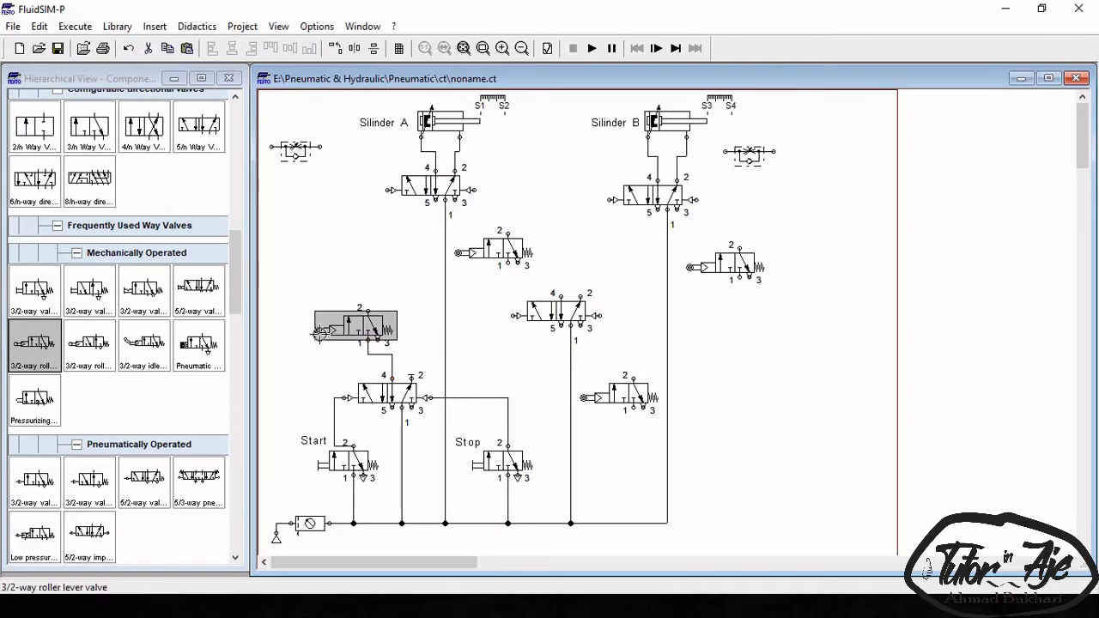
{"action": "double_click", "coordinate": [320, 333]}
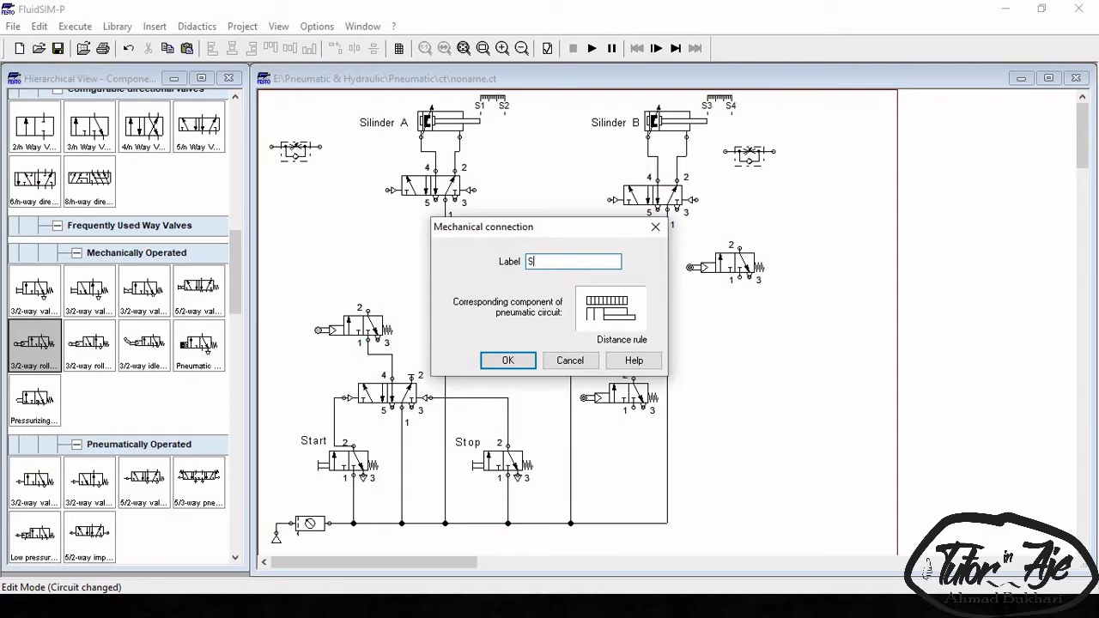
{"action": "key", "text": "Return"}
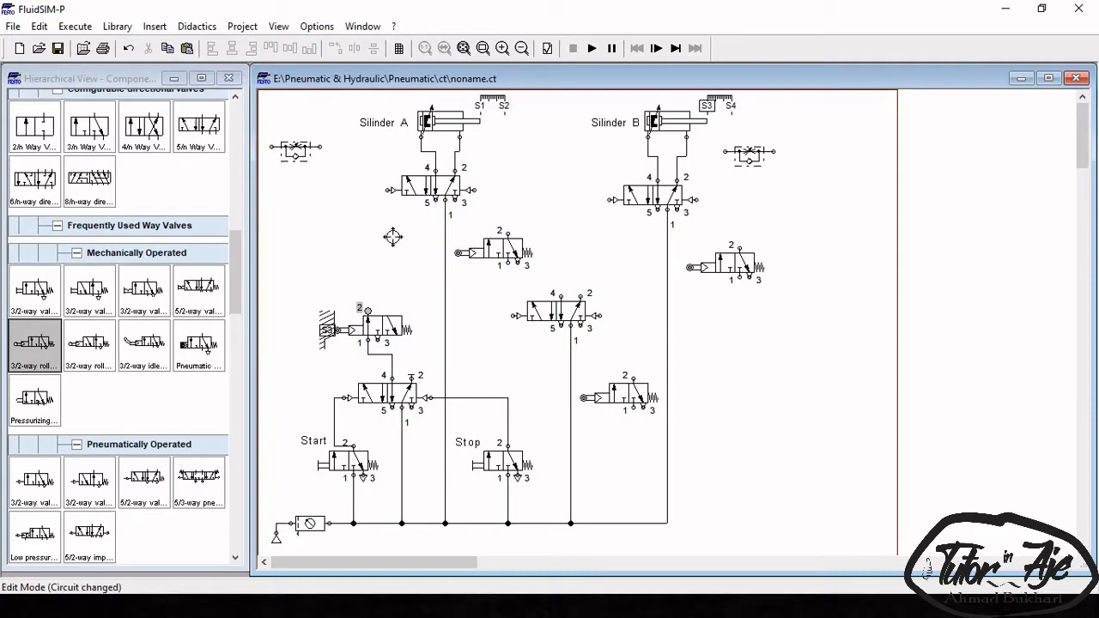
- Connect port 2 of the S3 valve to the central impulse valve's left pilot port, then lower the S3 valve slightly and straighten the line
{"action": "left_click_drag", "start_coordinate": [512, 317], "coordinate": [383, 324]}
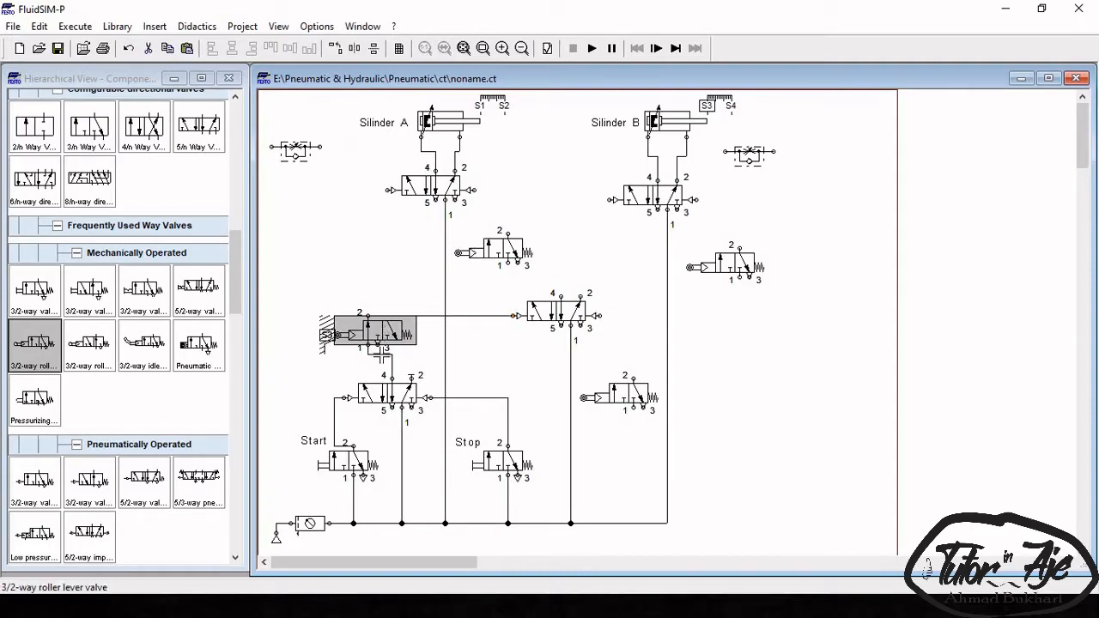
{"action": "left_click", "coordinate": [383, 353]}
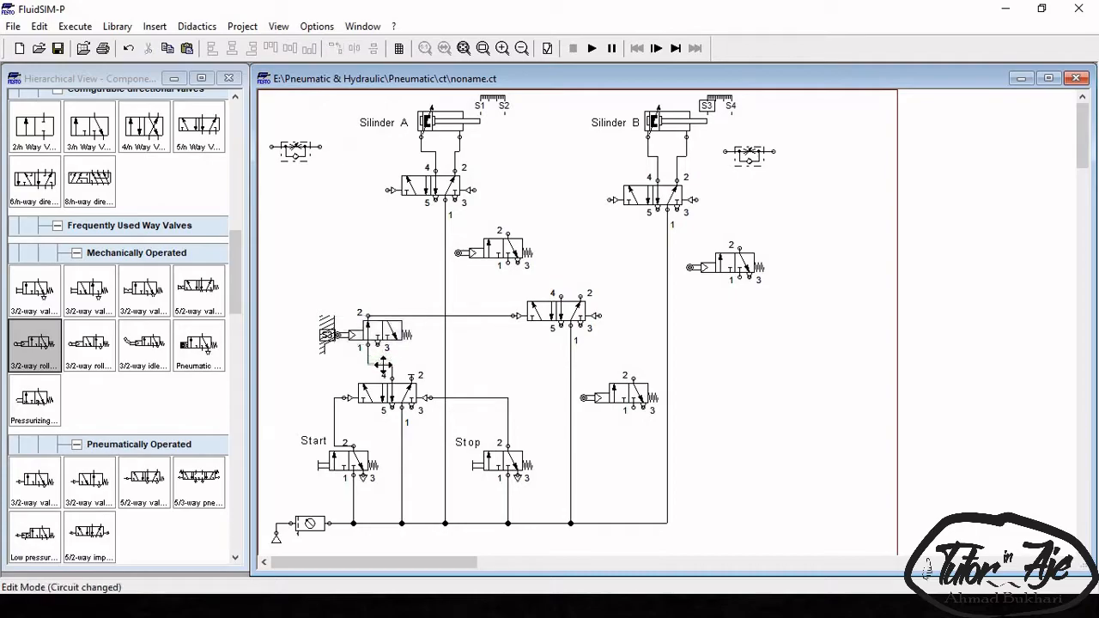
{"action": "left_click", "coordinate": [382, 335]}
{"action": "left_click_drag", "start_coordinate": [383, 335], "coordinate": [382, 344]}
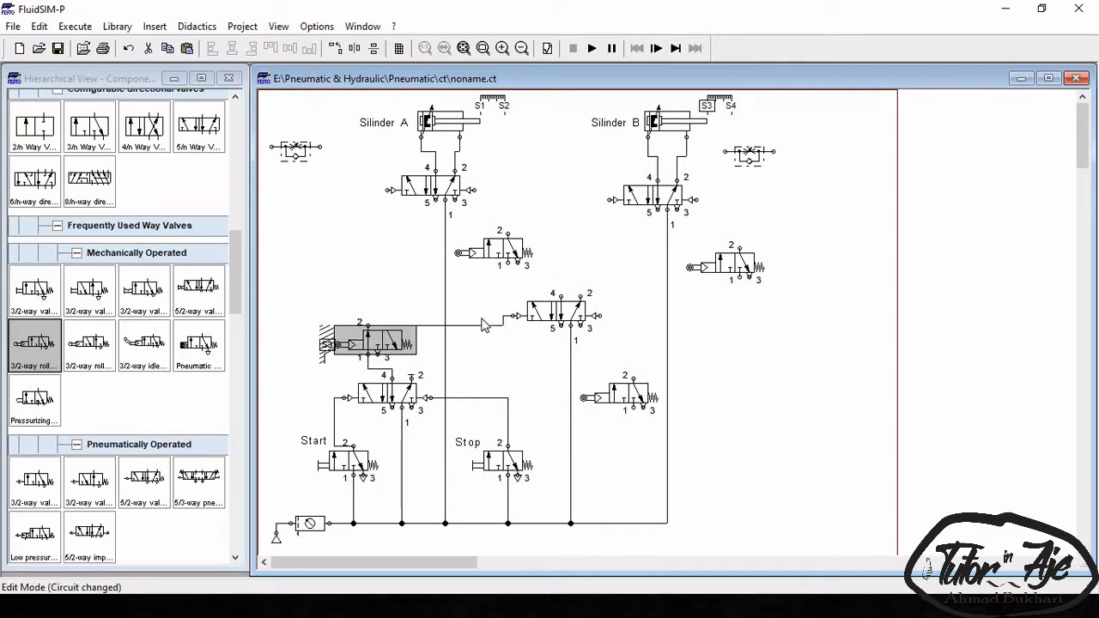
{"action": "left_click_drag", "start_coordinate": [478, 324], "coordinate": [479, 316]}
- Connect the central impulse valve's port 4 to cylinder A valve's left pilot and to port 1 of the roller lever valve above, labelling that one S2
{"action": "left_click_drag", "start_coordinate": [561, 297], "coordinate": [383, 191]}
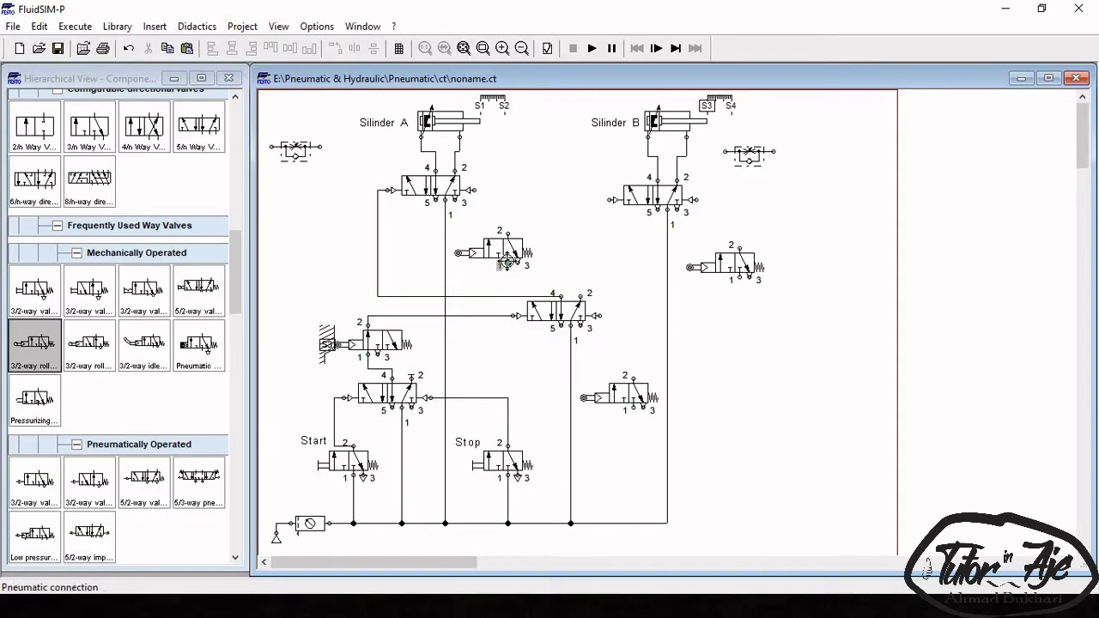
{"action": "left_click_drag", "start_coordinate": [510, 296], "coordinate": [511, 298]}
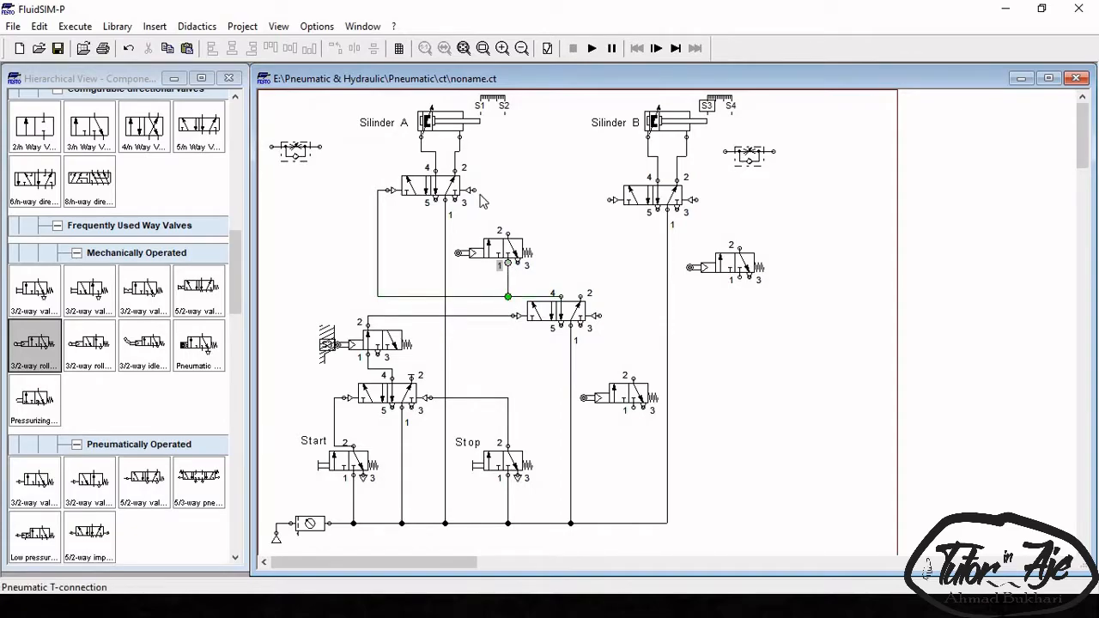
{"action": "double_click", "coordinate": [458, 252]}
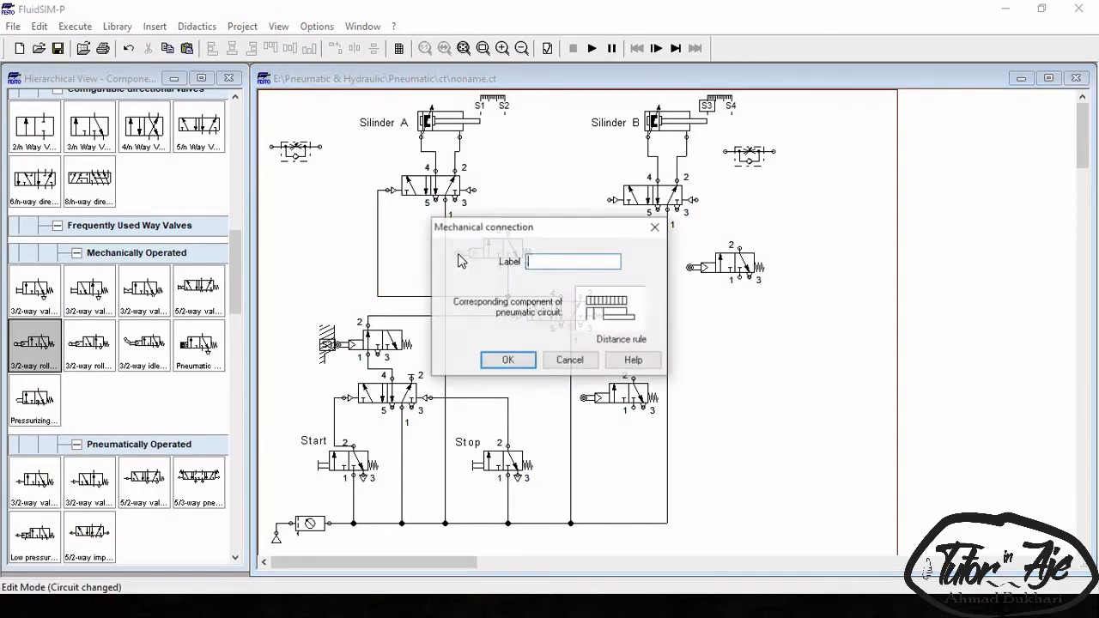
{"action": "key", "text": "Return"}
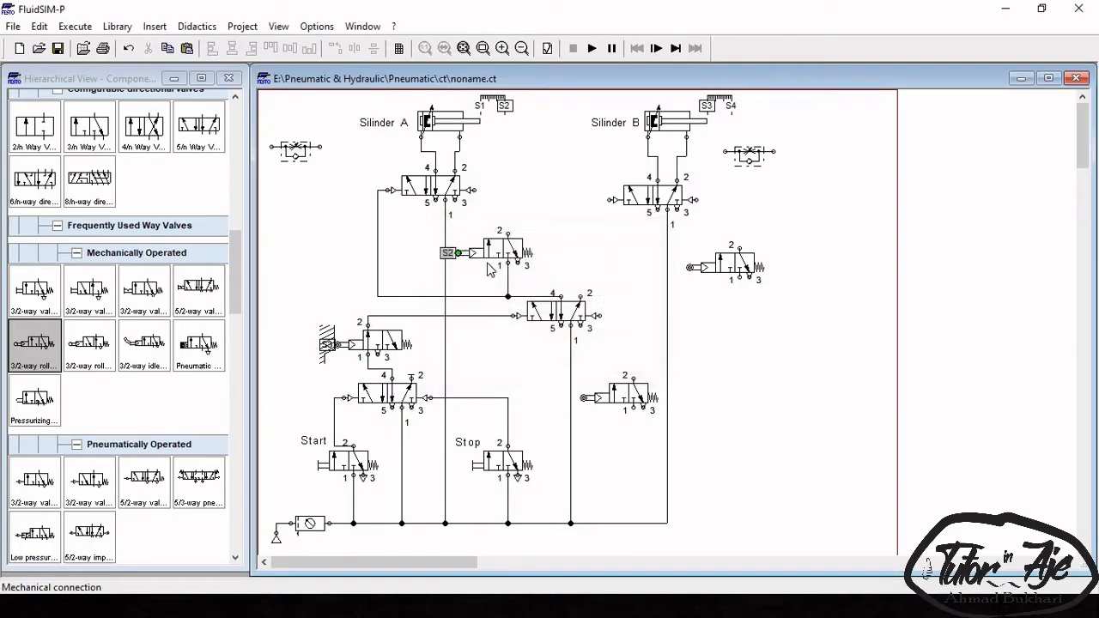
- Shift the S2 valve slightly right with its port 1 line straightened, and connect its port 2 to the left pilot of cylinder B's impulse valve
{"action": "left_click_drag", "start_coordinate": [512, 246], "coordinate": [523, 249]}
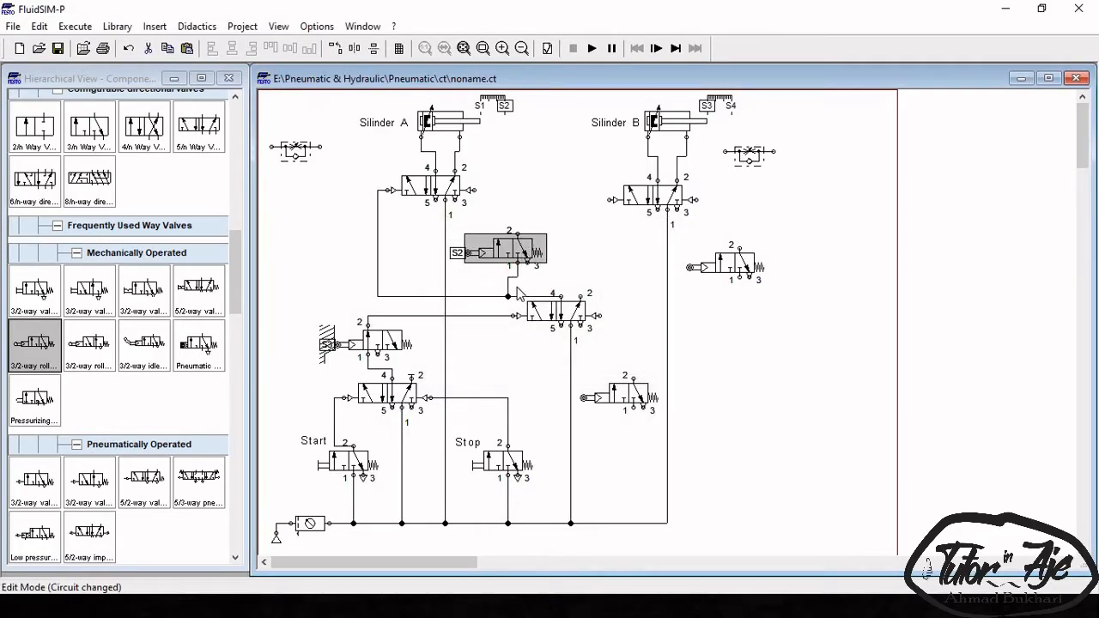
{"action": "left_click", "coordinate": [514, 288]}
{"action": "left_click_drag", "start_coordinate": [510, 296], "coordinate": [518, 297]}
{"action": "left_click_drag", "start_coordinate": [518, 234], "coordinate": [610, 201]}
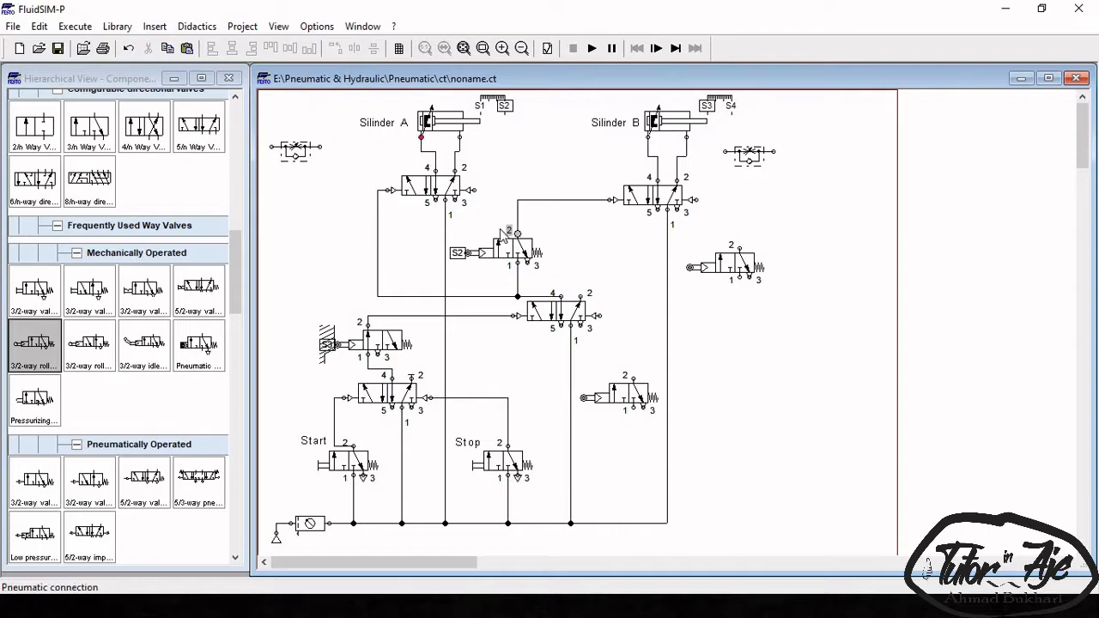
- Connect port 1 of the lower right roller lever valve to the main supply line and label the valve S4
{"action": "left_click_drag", "start_coordinate": [633, 407], "coordinate": [639, 524]}
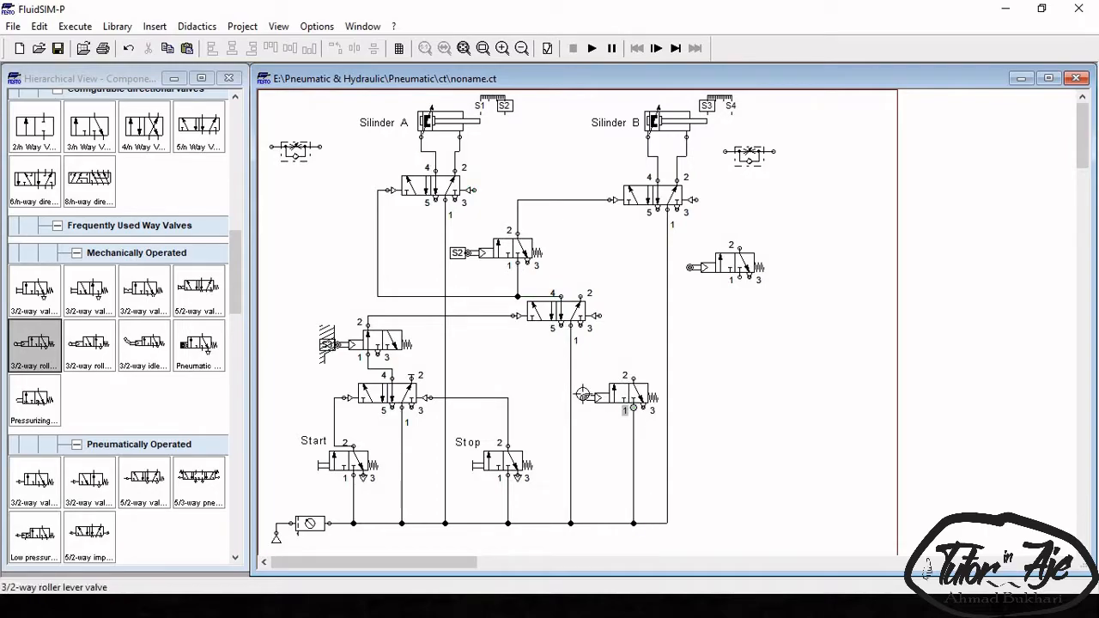
{"action": "double_click", "coordinate": [586, 401]}
{"action": "type", "text": "S"}
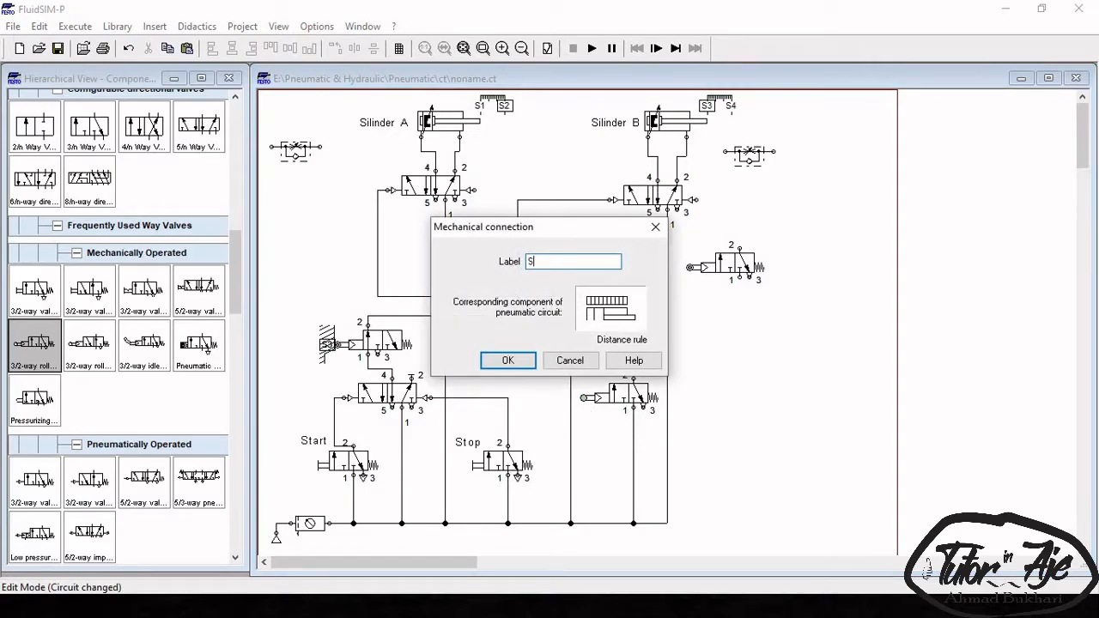
{"action": "type", "text": "4"}
{"action": "key", "text": "Return"}
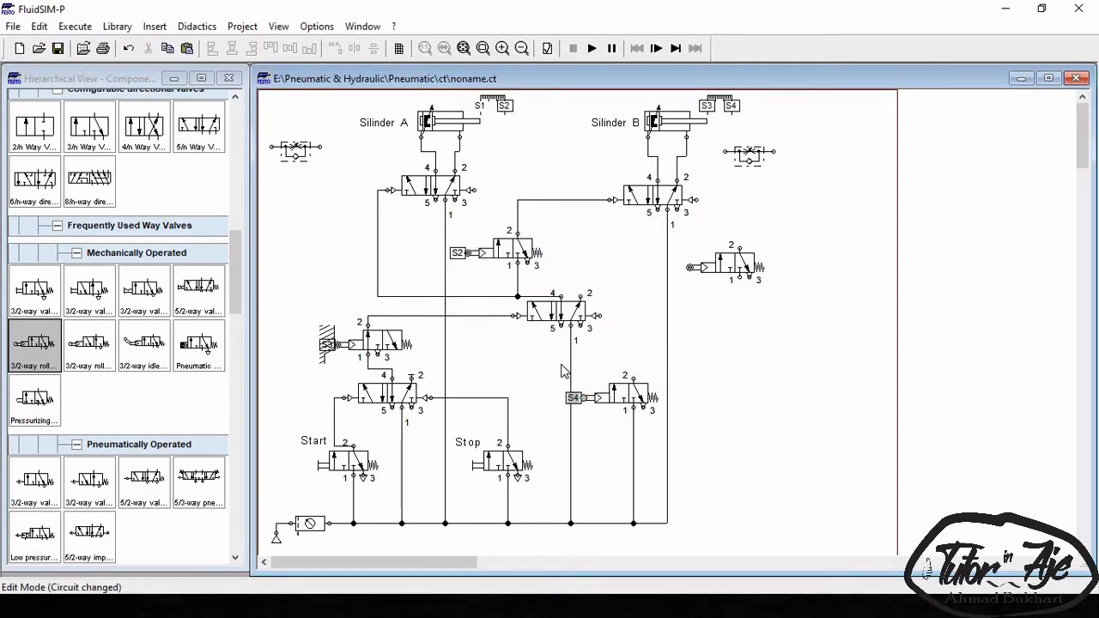
- Shift the S4 valve slightly right, then connect its port 2 to the central impulse valve's right pilot and that valve's port 2 to cylinder A valve's right pilot
{"action": "left_click_drag", "start_coordinate": [598, 363], "coordinate": [654, 550]}
{"action": "left_click_drag", "start_coordinate": [634, 396], "coordinate": [477, 191]}
{"action": "left_click", "coordinate": [649, 357]}
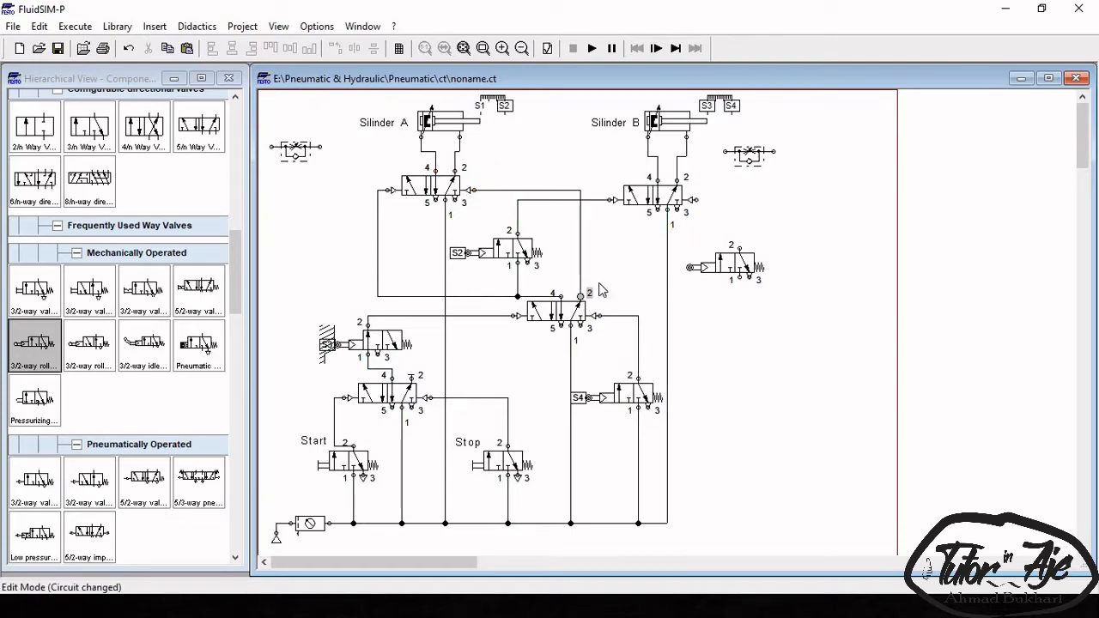
- Label the remaining roller lever valve S1 and connect it between the central impulse valve's port 2 line and the right pilot of cylinder B's valve
{"action": "double_click", "coordinate": [692, 269]}
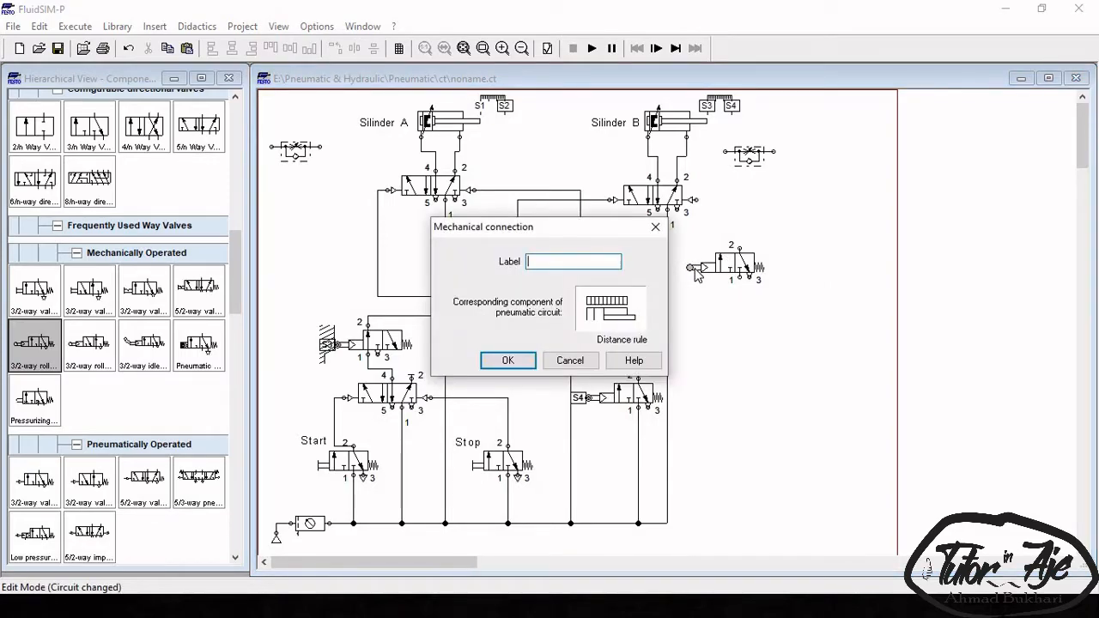
{"action": "key", "text": "Return"}
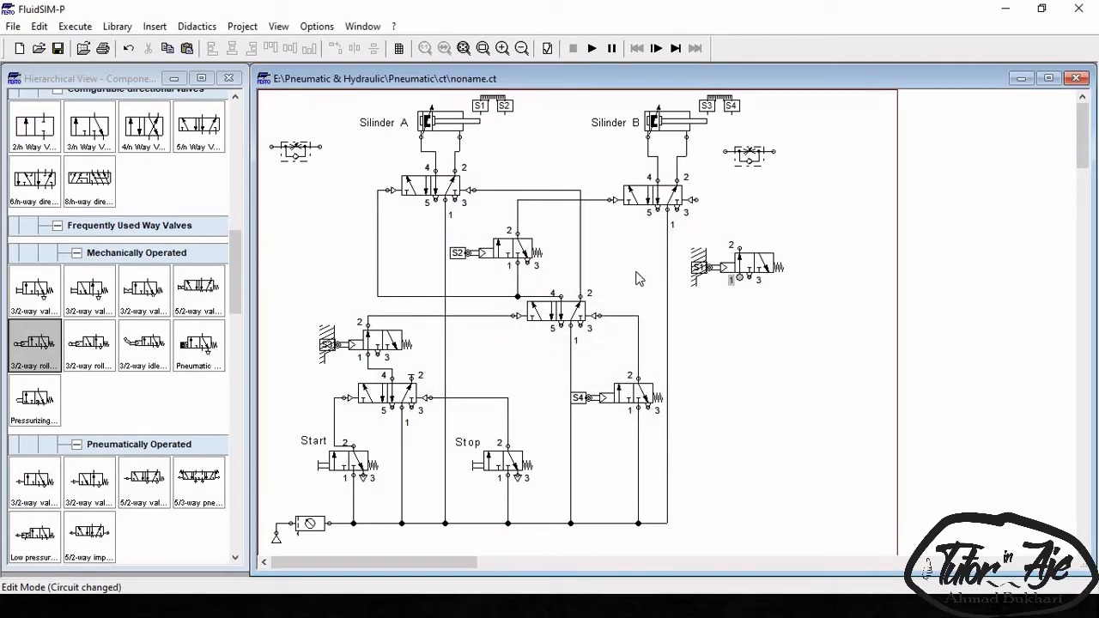
{"action": "left_click_drag", "start_coordinate": [753, 268], "coordinate": [582, 280]}
{"action": "left_click_drag", "start_coordinate": [740, 228], "coordinate": [693, 199]}
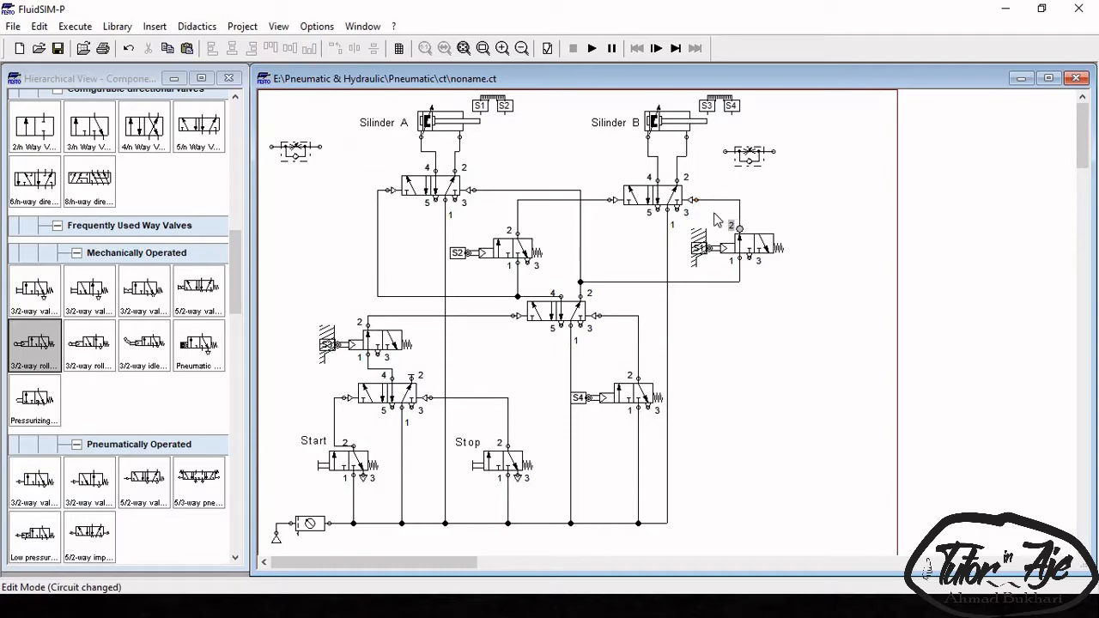
- Simulate the circuit, operating the Start and Stop valves to check the cylinder sequence, and end the simulation
{"action": "left_click", "coordinate": [593, 50]}
{"action": "left_click", "coordinate": [486, 329]}
{"action": "left_click", "coordinate": [486, 332]}
{"action": "key", "text": "Return"}
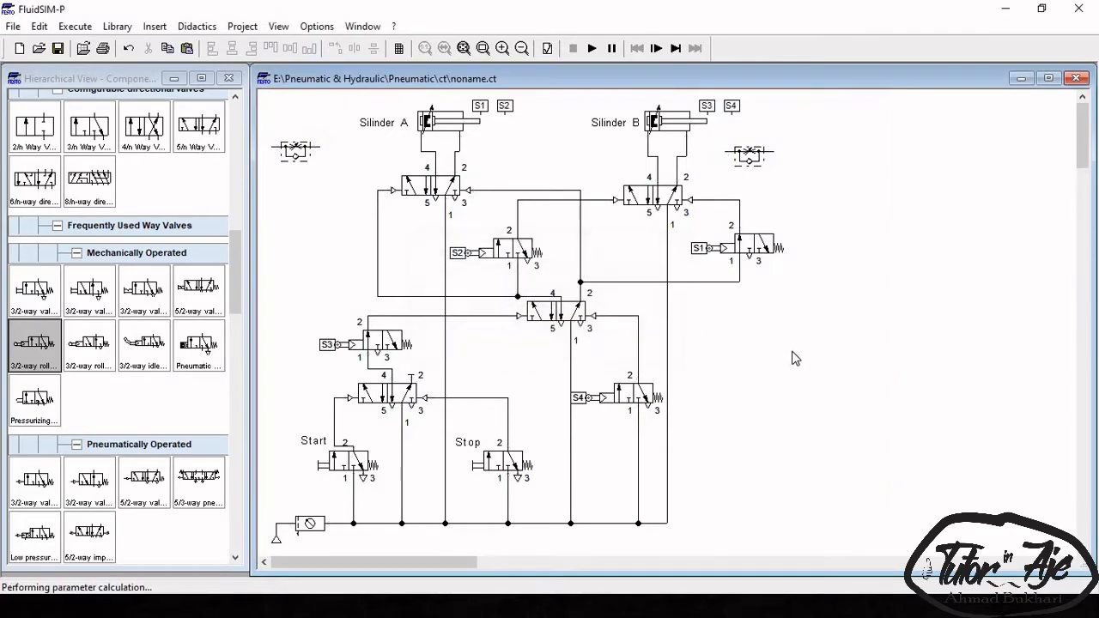
{"action": "left_click", "coordinate": [357, 455]}
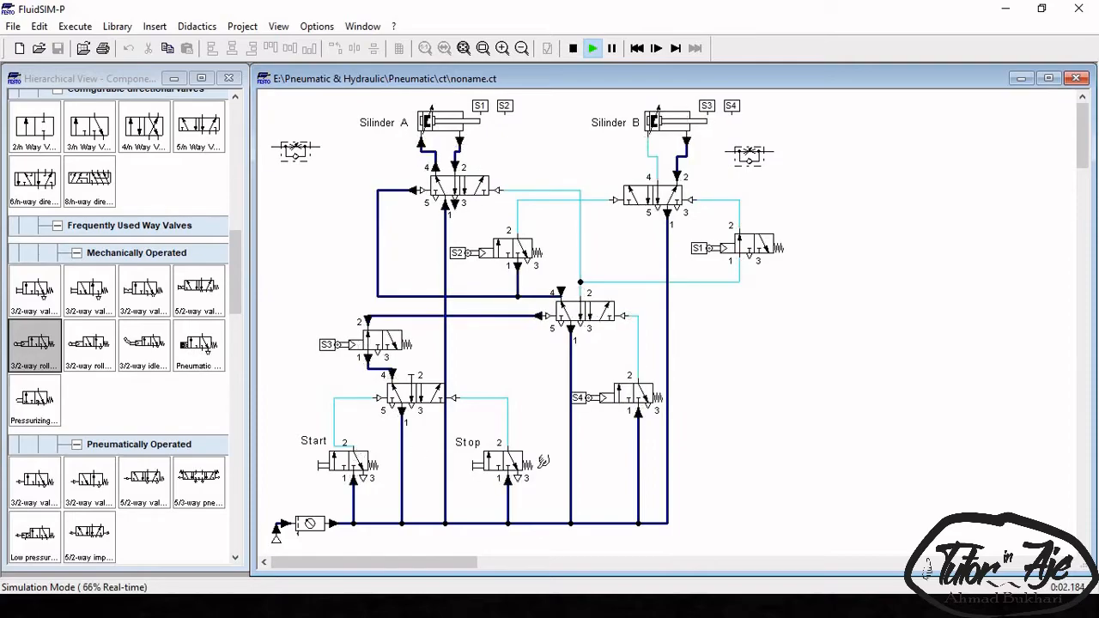
{"action": "left_click", "coordinate": [521, 454]}
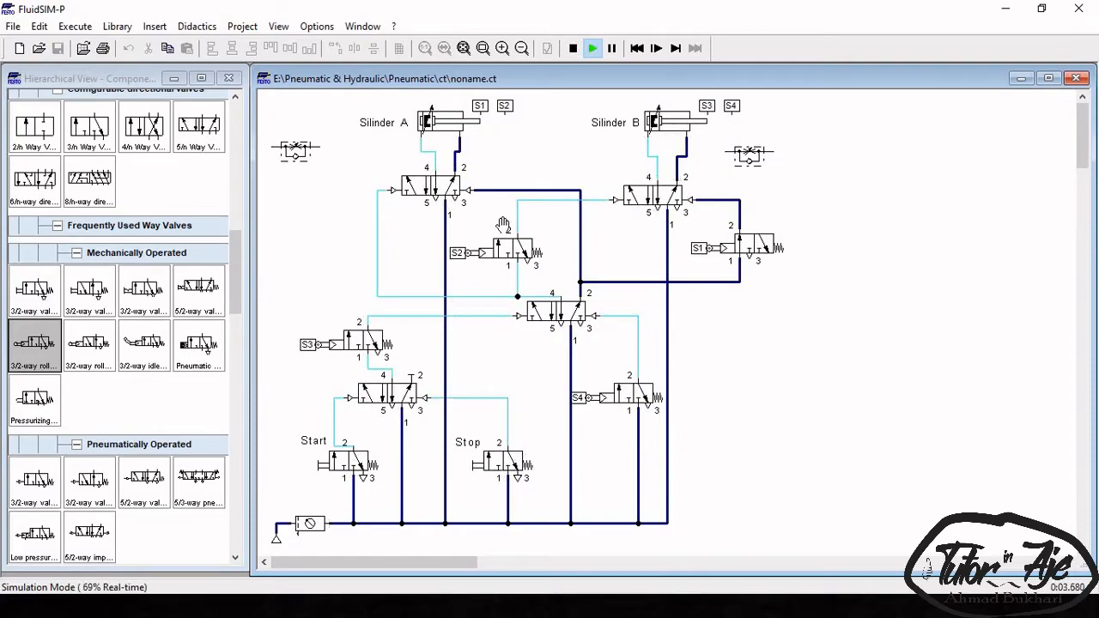
{"action": "left_click", "coordinate": [574, 48]}
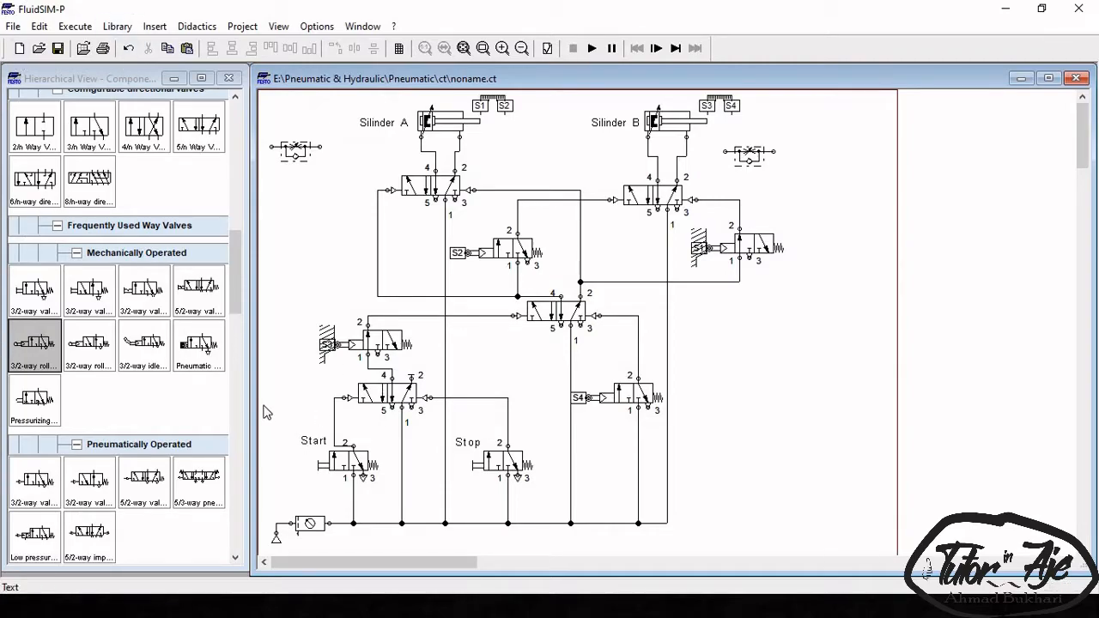
- Move all roller lever valves, the two lower impulse valves and the labelled Start and Stop valves down together, closer to the supply line
{"action": "left_click", "coordinate": [237, 221]}
{"action": "left_click_drag", "start_coordinate": [275, 224], "coordinate": [830, 522]}
{"action": "left_click_drag", "start_coordinate": [653, 394], "coordinate": [642, 421]}
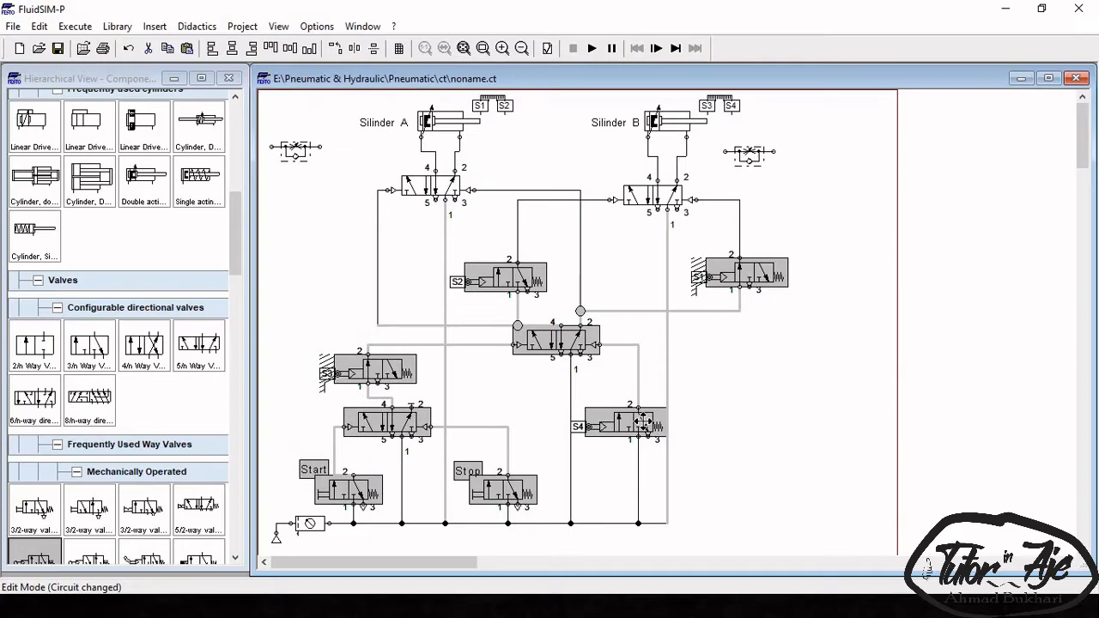
{"action": "left_click", "coordinate": [748, 447]}
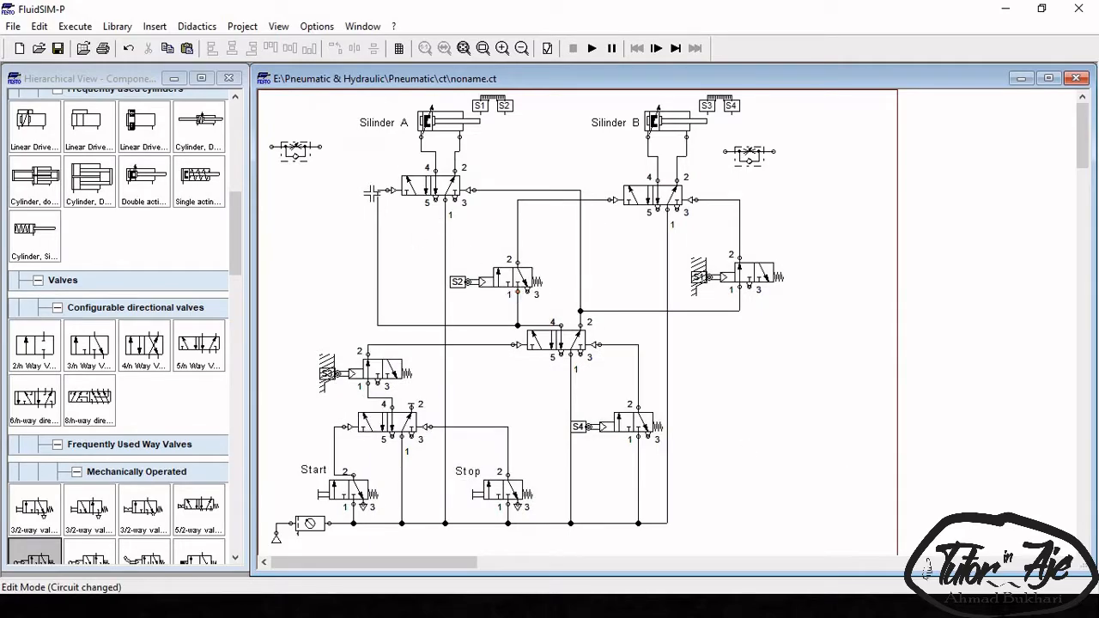
- Move the impulse valves of cylinders A and B down together to leave room below the cylinders
{"action": "left_click_drag", "start_coordinate": [342, 163], "coordinate": [722, 262]}
{"action": "left_click_drag", "start_coordinate": [659, 200], "coordinate": [663, 235]}
{"action": "left_click", "coordinate": [471, 149]}
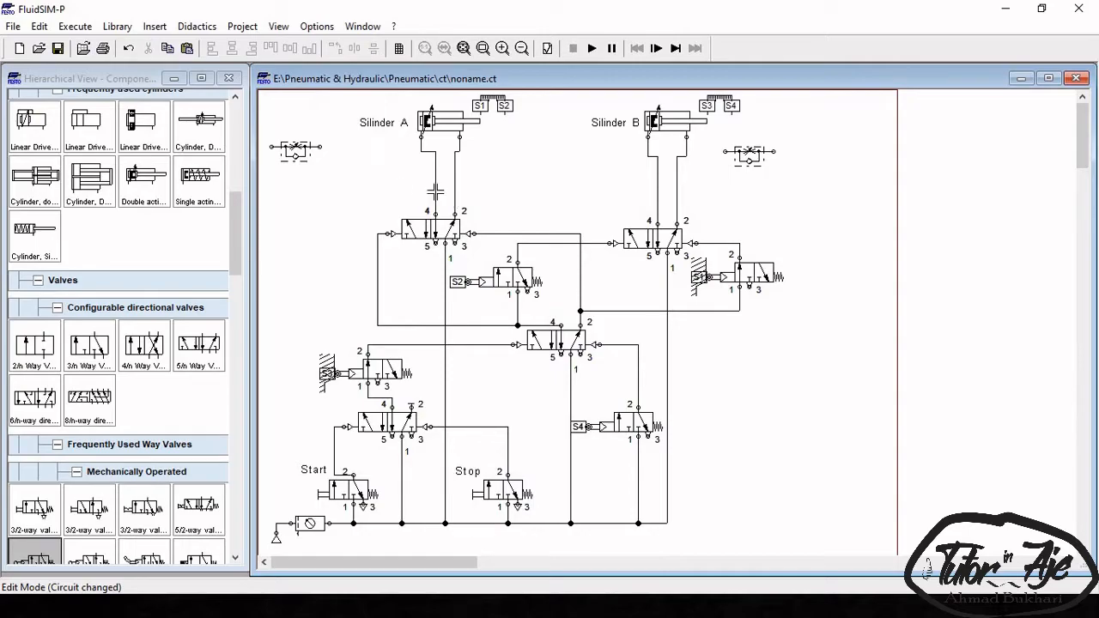
- Rotate the left one-way flow control valve to vertical and place it closer to cylinder A
{"action": "left_click", "coordinate": [284, 147]}
{"action": "left_click", "coordinate": [336, 49]}
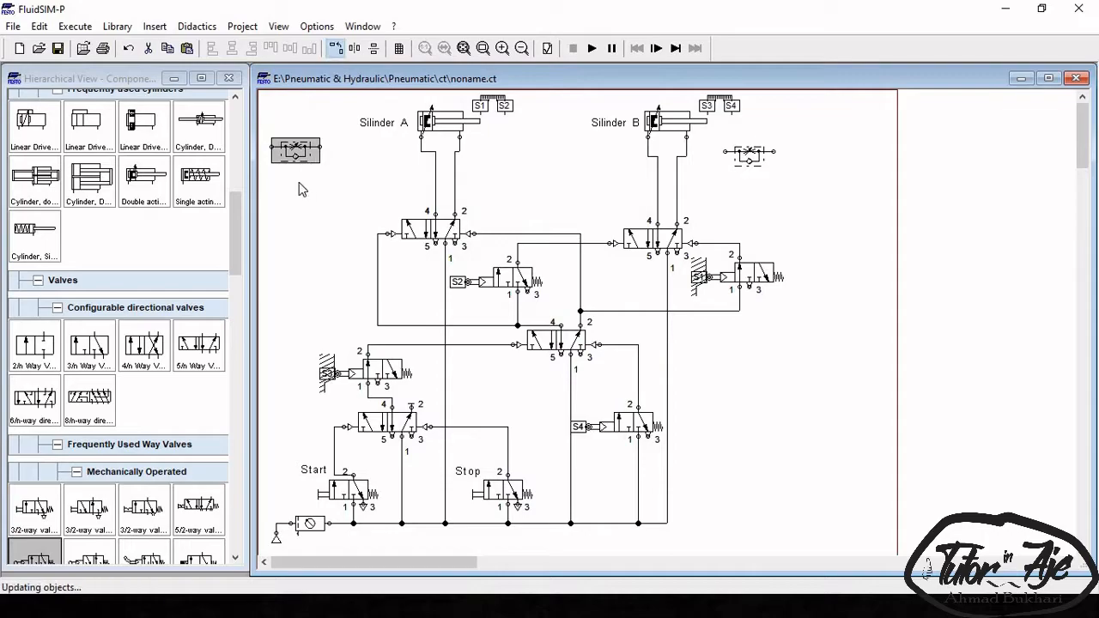
{"action": "left_click_drag", "start_coordinate": [300, 159], "coordinate": [352, 181]}
{"action": "left_click", "coordinate": [378, 194]}
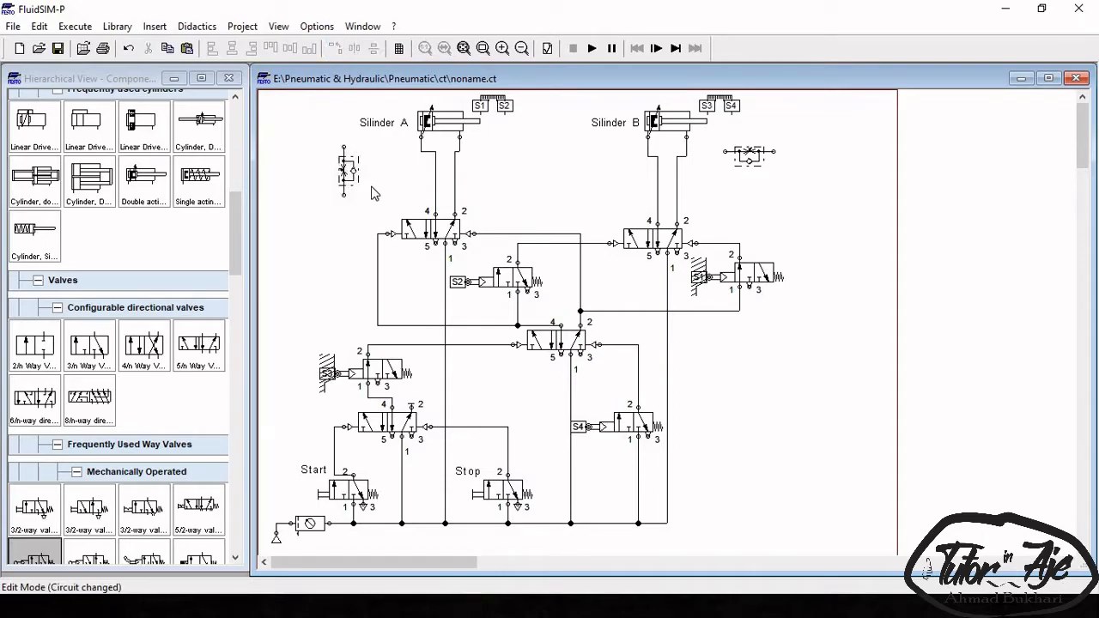
- Examine the rotated one-way flow control valve up close, checking its throttle, check valve and the orientation of its two ports
{"action": "scroll", "coordinate": [325, 160], "scroll_direction": "up", "scroll_amount": 2}
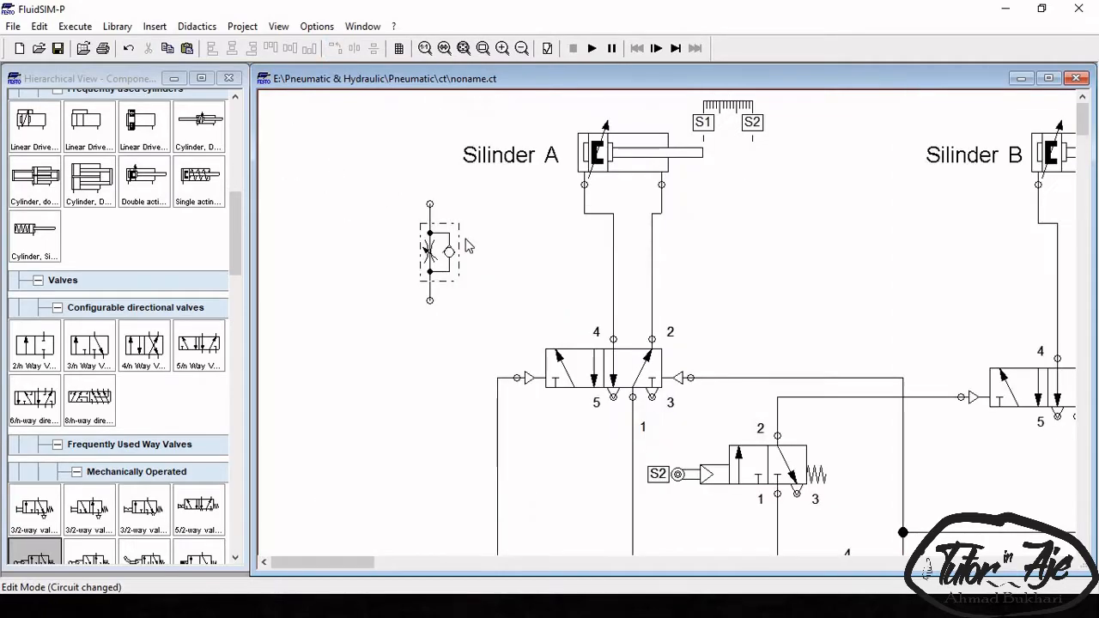
{"action": "scroll", "coordinate": [443, 249], "scroll_direction": "up", "scroll_amount": 2}
{"action": "left_click_drag", "start_coordinate": [648, 436], "coordinate": [493, 398]}
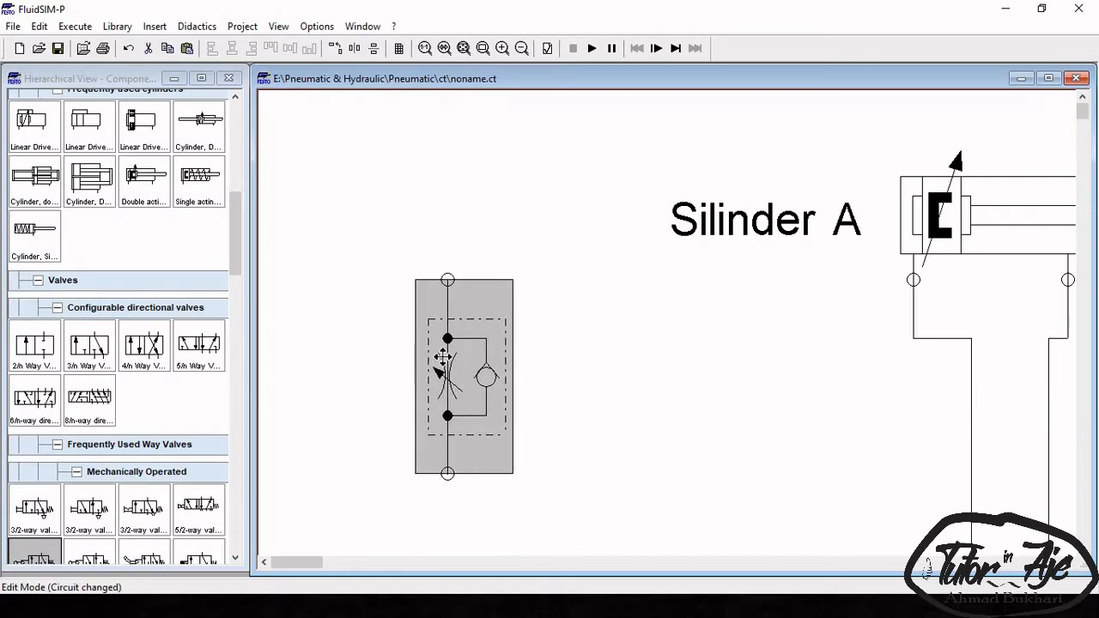
{"action": "left_click", "coordinate": [737, 419]}
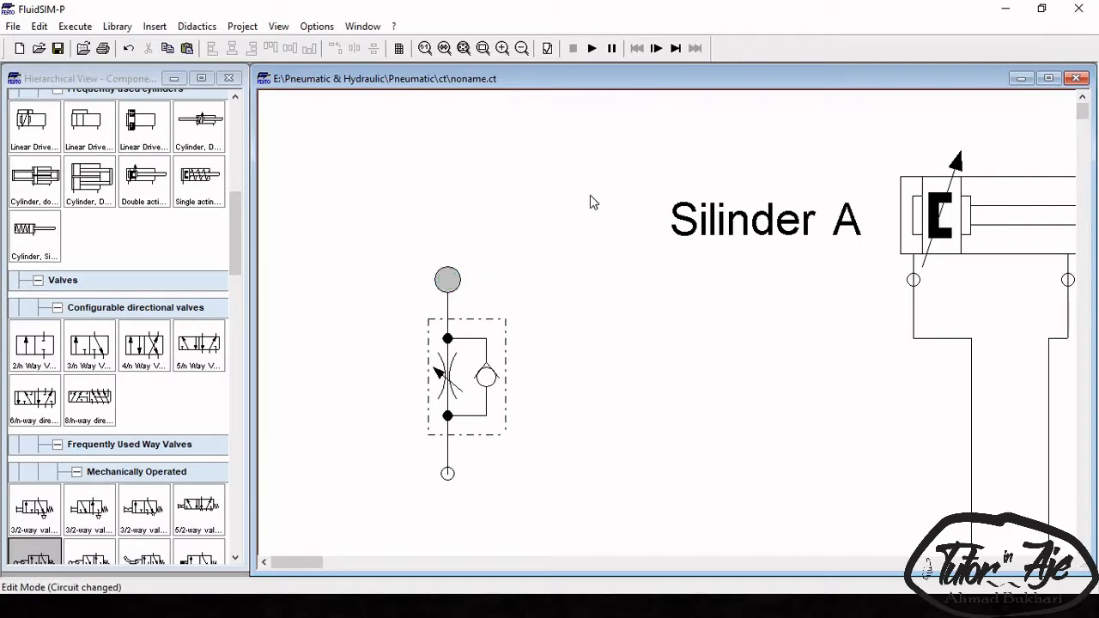
{"action": "mouse_move", "coordinate": [960, 226]}
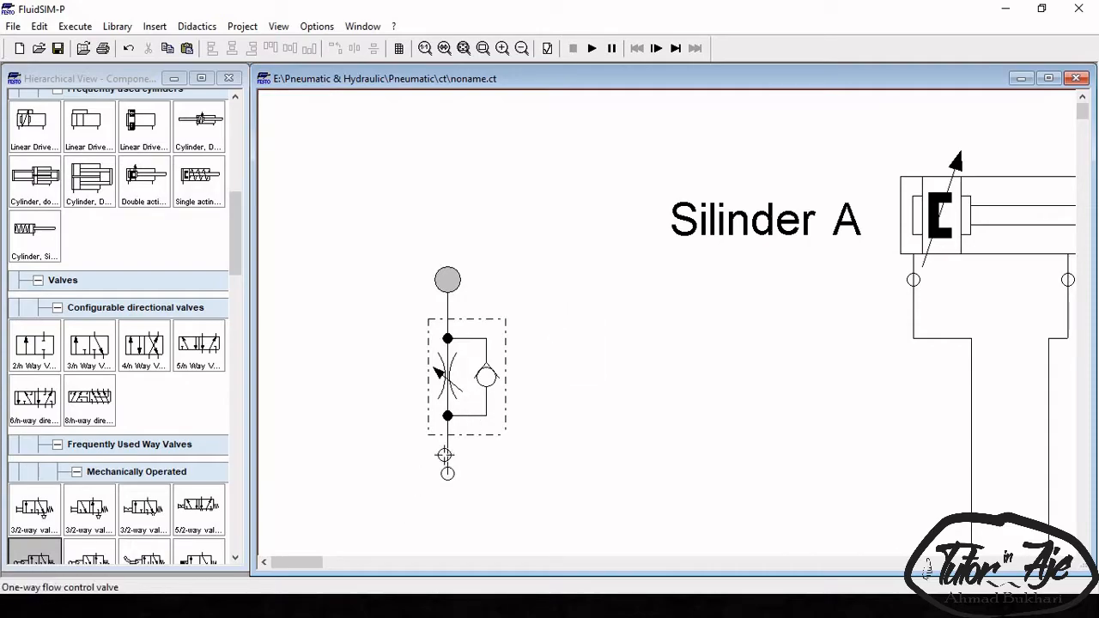
{"action": "mouse_move", "coordinate": [488, 467]}
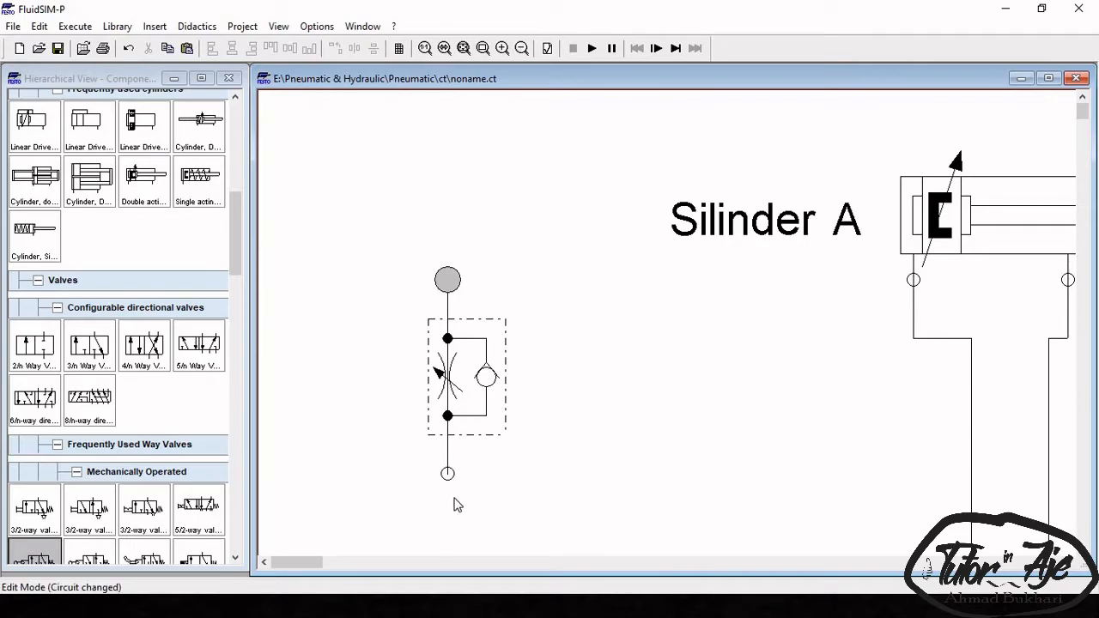
{"action": "left_click", "coordinate": [472, 285]}
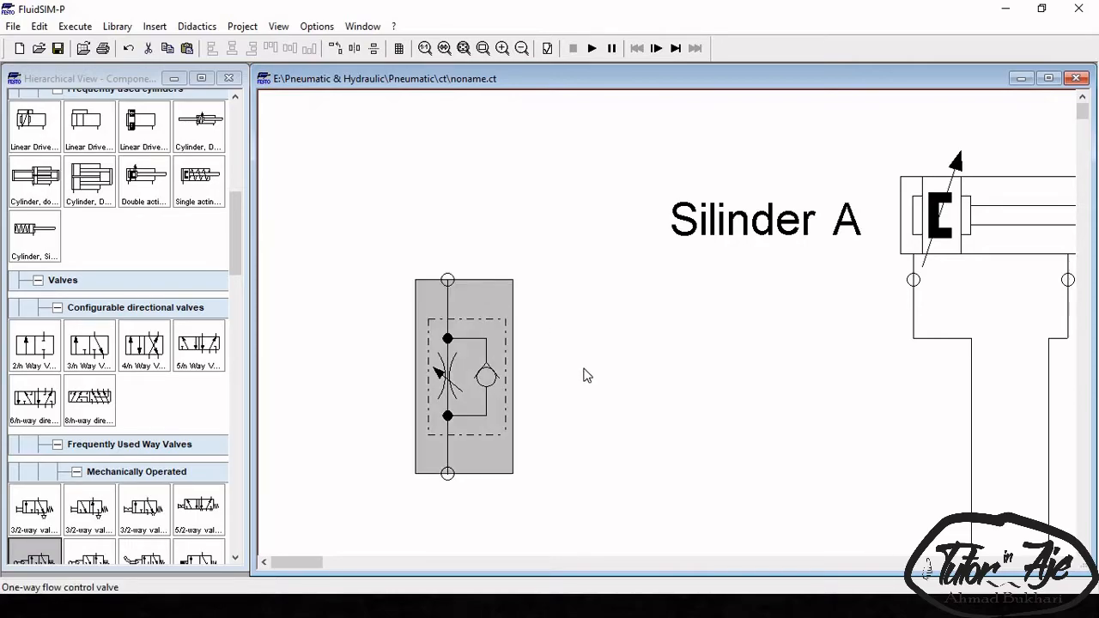
{"action": "left_click", "coordinate": [588, 375]}
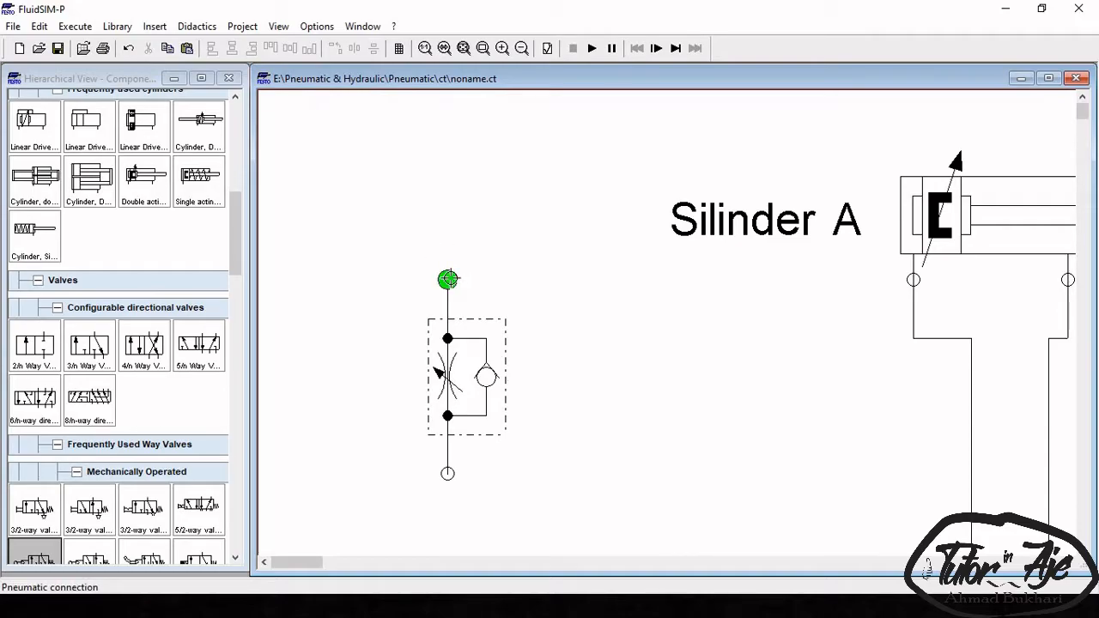
- Delete the line between cylinder A's rear port and port 4 of its impulse valve, and place the one-way flow control valve below that cylinder port
{"action": "mouse_move", "coordinate": [486, 376]}
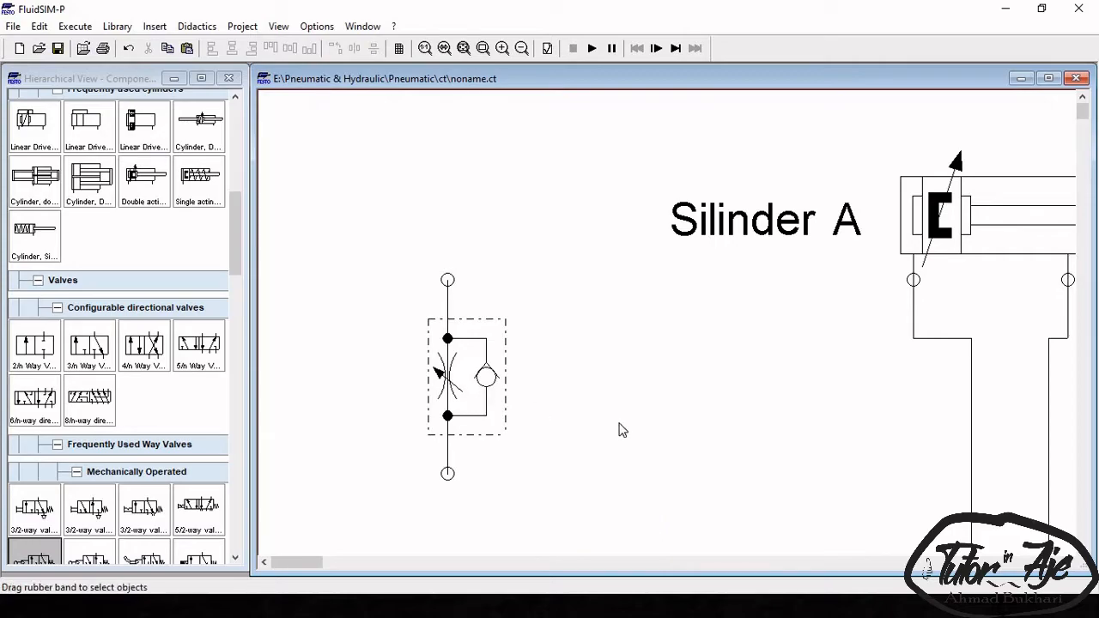
{"action": "left_click", "coordinate": [491, 384]}
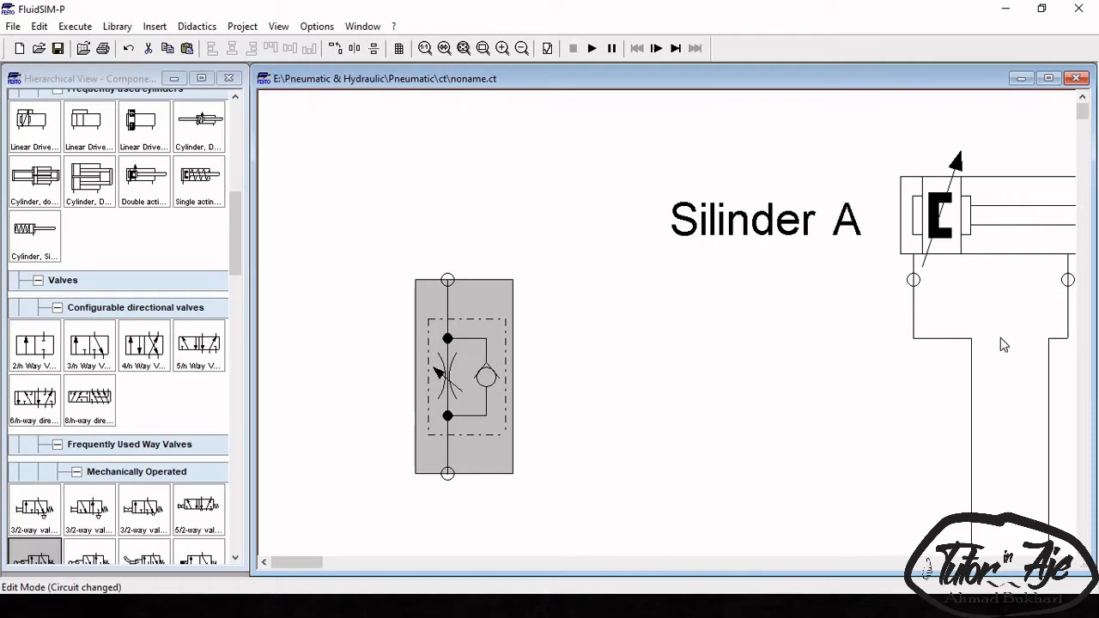
{"action": "left_click", "coordinate": [974, 364]}
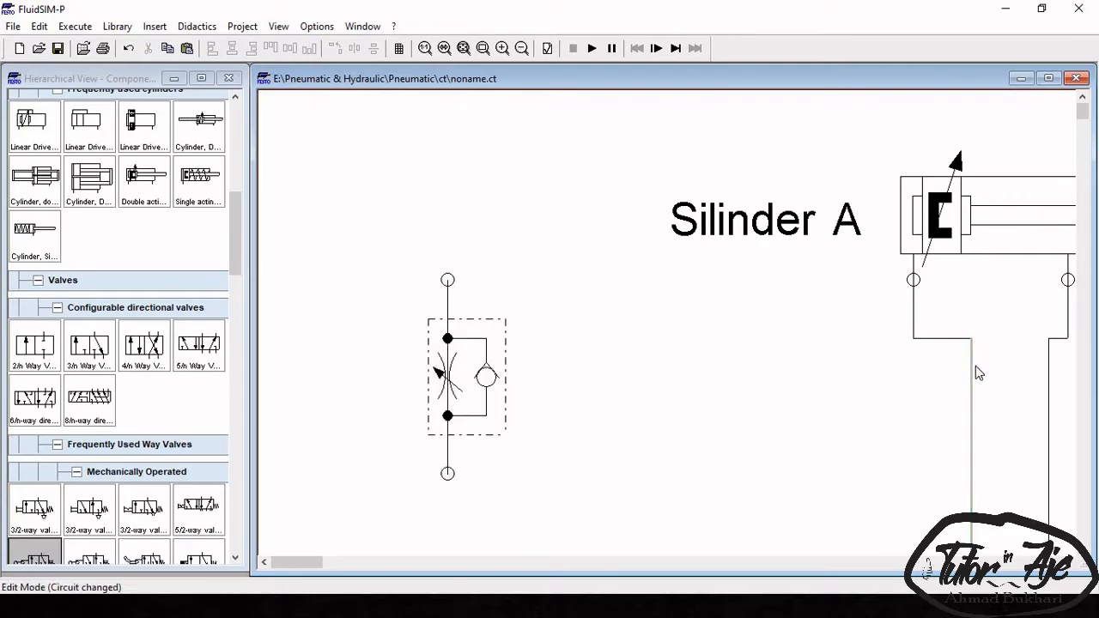
{"action": "key", "text": "Delete"}
{"action": "left_click_drag", "start_coordinate": [512, 400], "coordinate": [943, 442]}
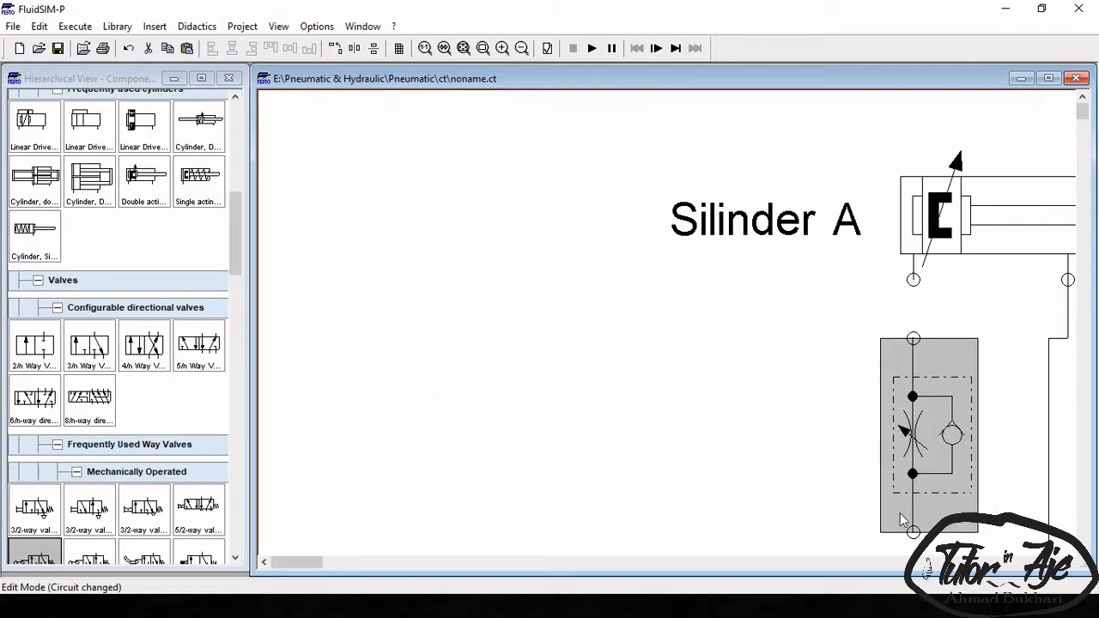
- Connect the flow control valve's lower port to port 4 of the impulse valve and its upper port to cylinder A's rear port
{"action": "scroll", "coordinate": [1004, 380], "scroll_direction": "down", "scroll_amount": 2}
{"action": "left_click_drag", "start_coordinate": [971, 493], "coordinate": [913, 435]}
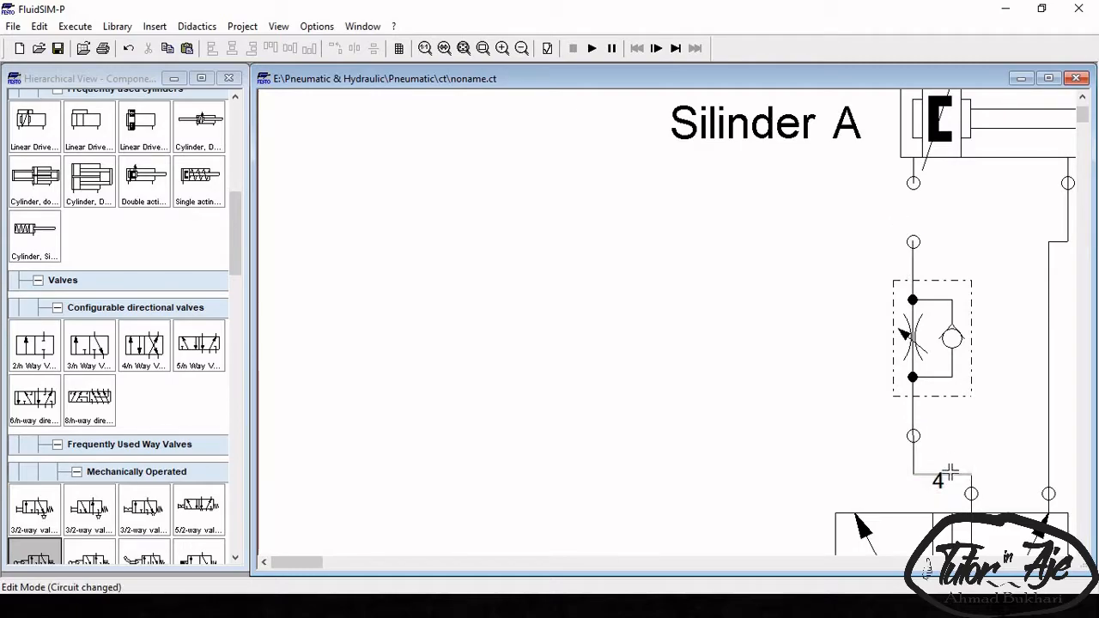
{"action": "left_click_drag", "start_coordinate": [914, 242], "coordinate": [914, 182]}
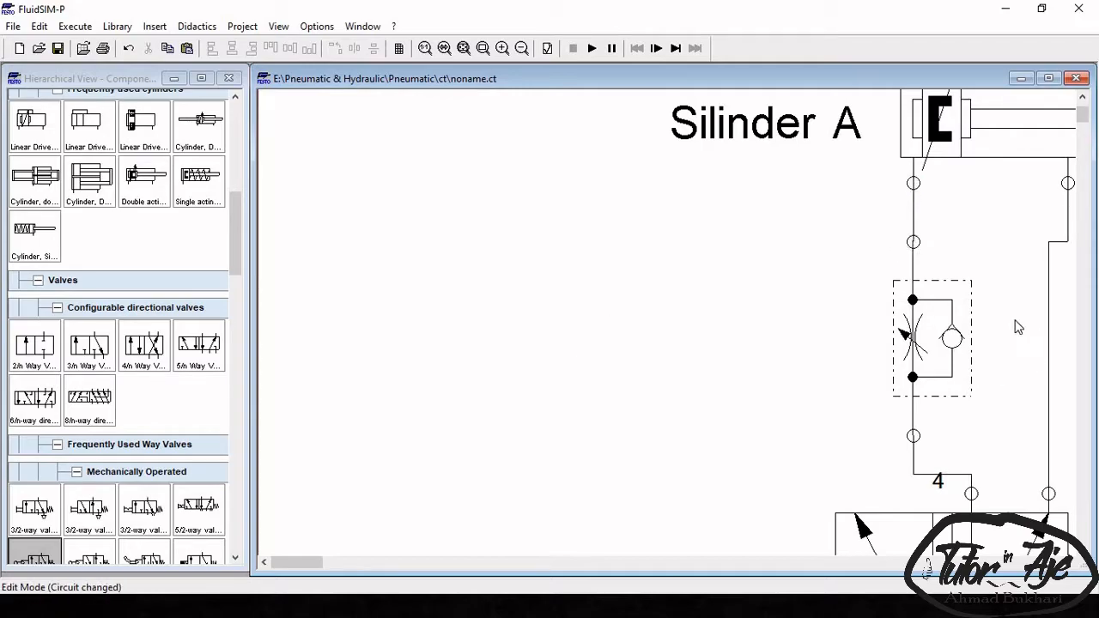
- Rotate the second one-way flow control valve to vertical with its check valve on the left side, and place it close to cylinder B
{"action": "left_click_drag", "start_coordinate": [314, 564], "coordinate": [387, 566]}
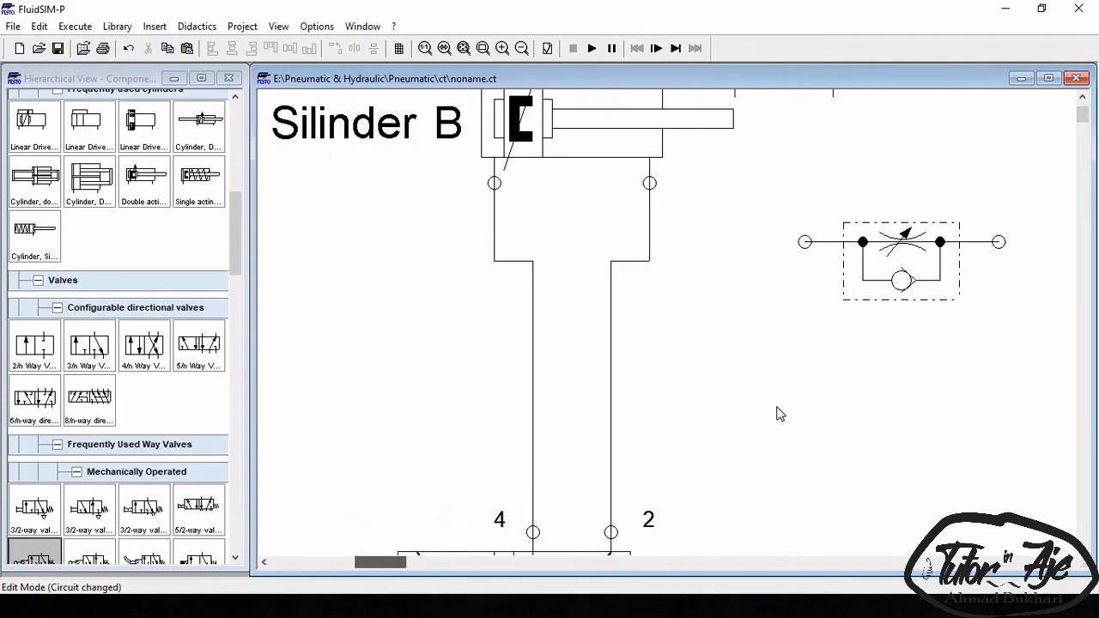
{"action": "left_click_drag", "start_coordinate": [901, 278], "coordinate": [842, 335]}
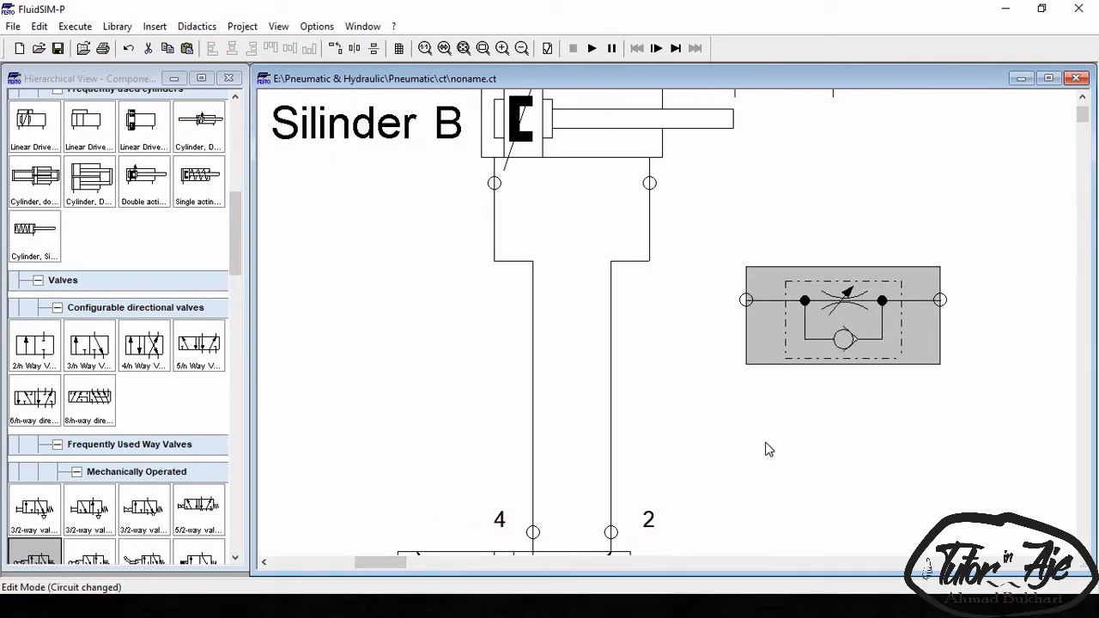
{"action": "left_click", "coordinate": [340, 52]}
{"action": "left_click", "coordinate": [340, 52]}
{"action": "left_click", "coordinate": [340, 51]}
{"action": "left_click", "coordinate": [952, 198]}
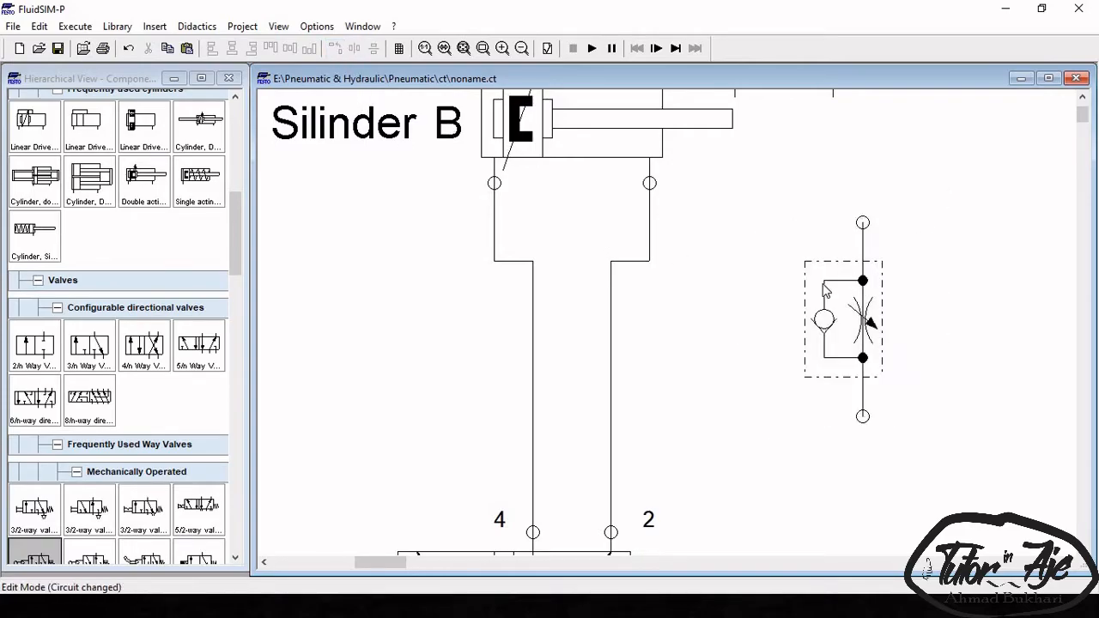
{"action": "mouse_move", "coordinate": [852, 326]}
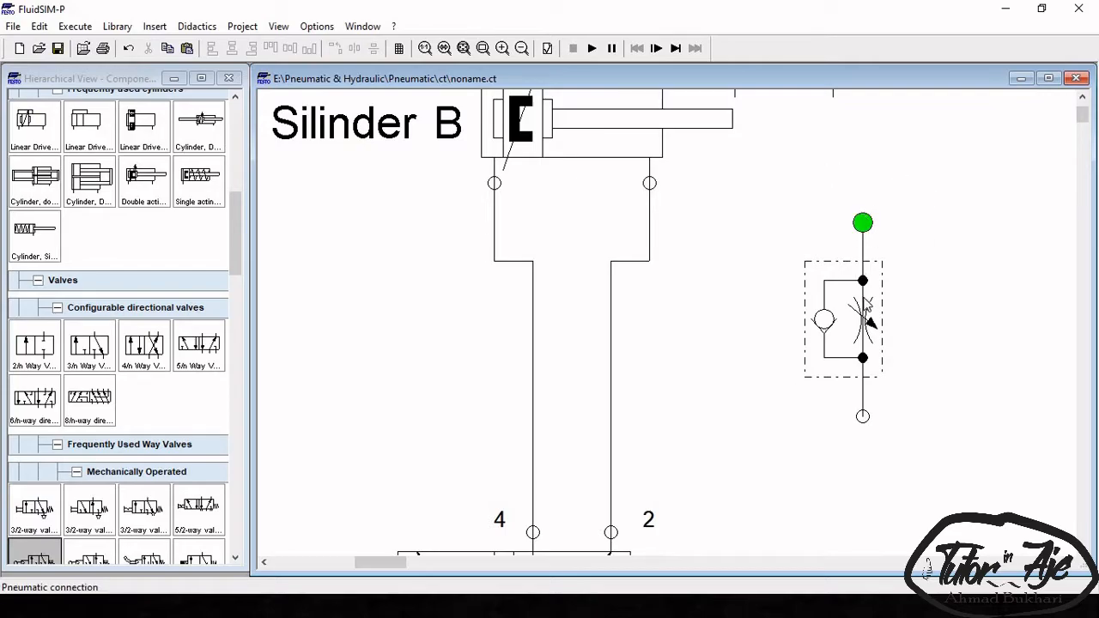
{"action": "mouse_move", "coordinate": [884, 286]}
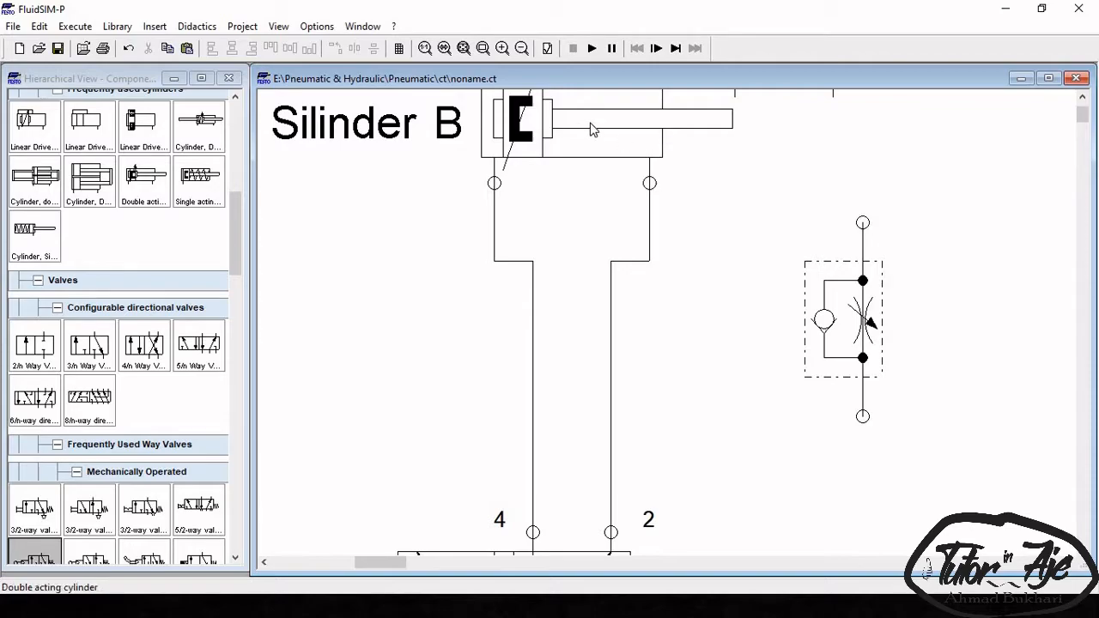
{"action": "mouse_move", "coordinate": [591, 129]}
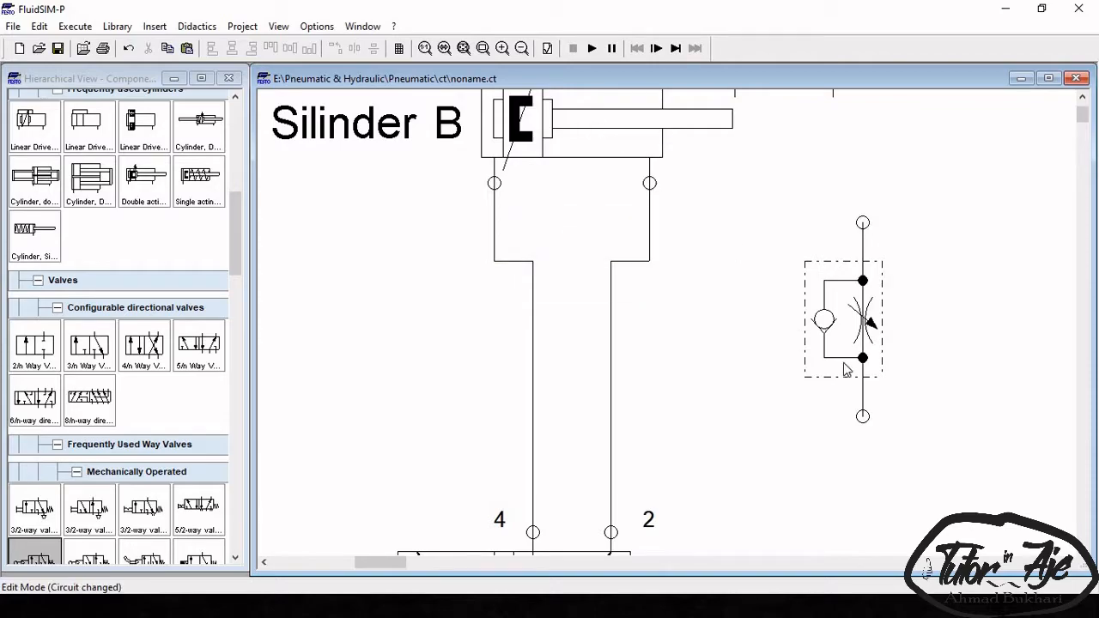
{"action": "scroll", "coordinate": [797, 339], "scroll_direction": "down", "scroll_amount": 3}
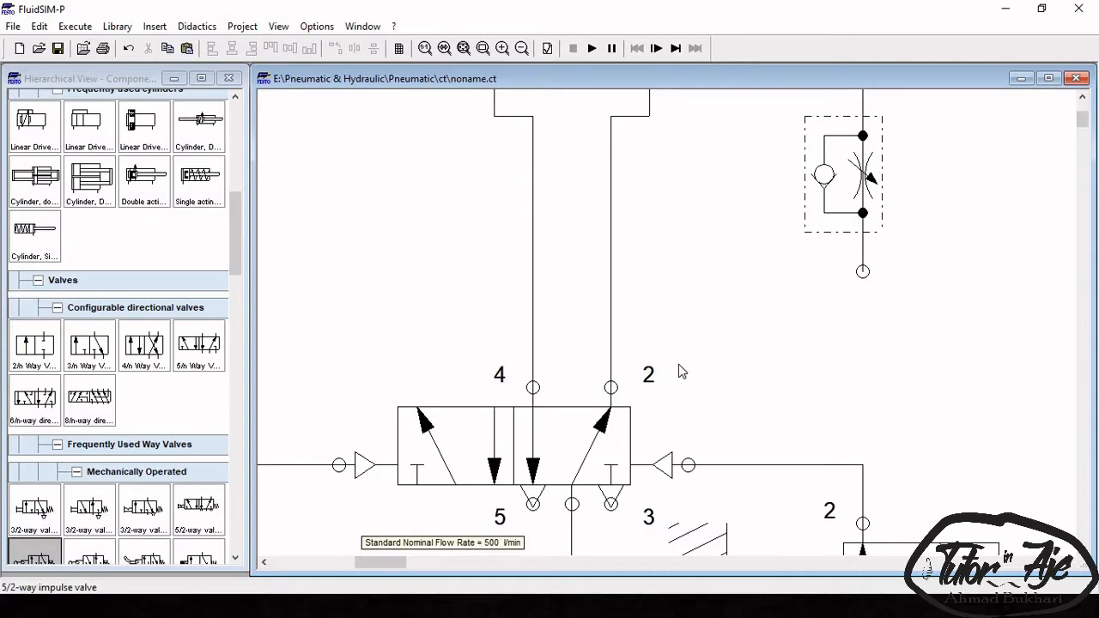
{"action": "scroll", "coordinate": [738, 328], "scroll_direction": "up", "scroll_amount": 3}
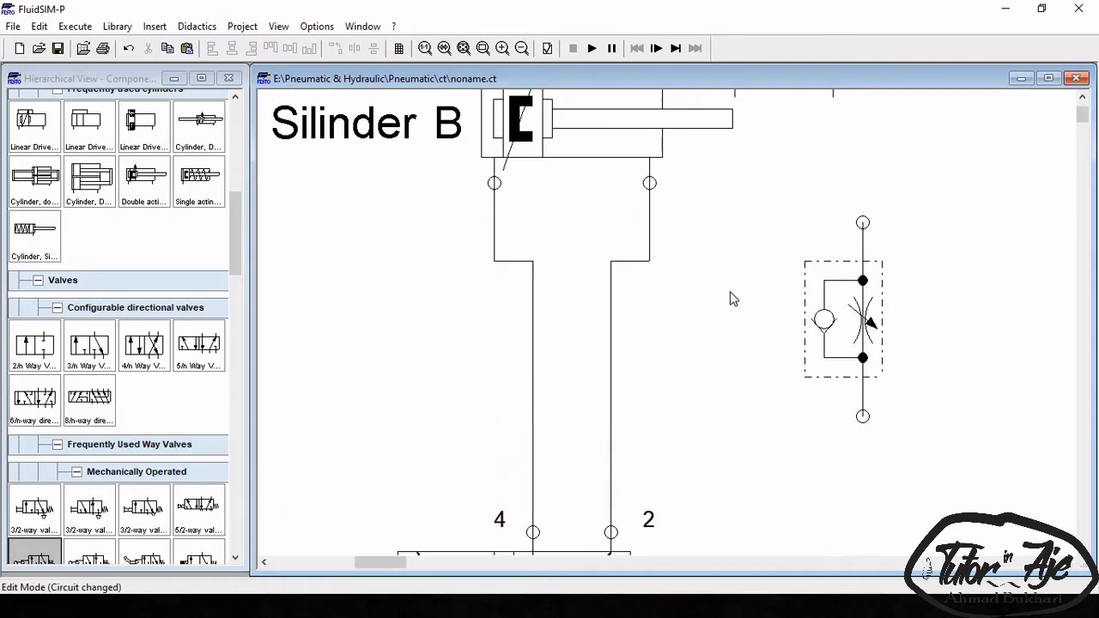
{"action": "left_click_drag", "start_coordinate": [839, 333], "coordinate": [723, 358]}
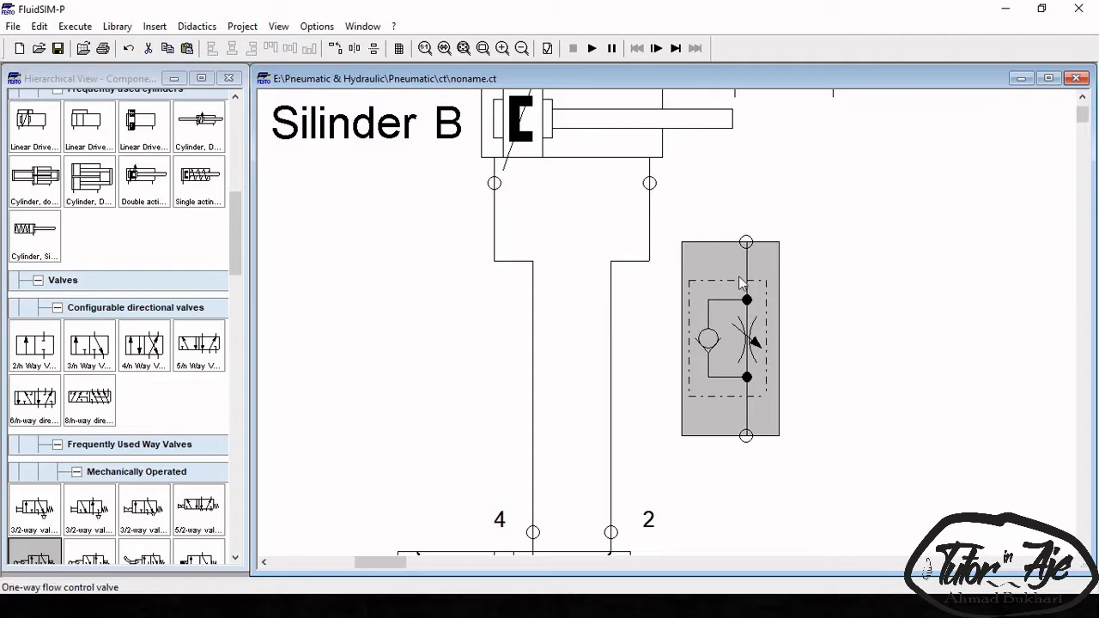
- Replace the line between cylinder B's rod-side port and impulse valve port 2 with the one-way flow control valve, connecting both of its ports
{"action": "left_click", "coordinate": [611, 375]}
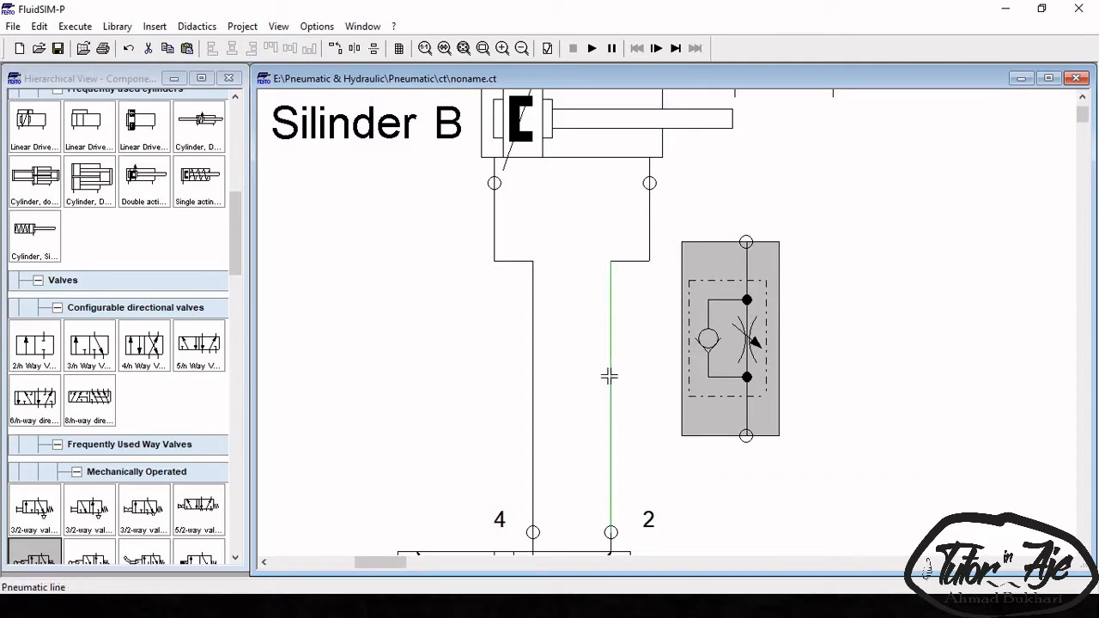
{"action": "key", "text": "Delete"}
{"action": "left_click_drag", "start_coordinate": [679, 352], "coordinate": [593, 342]}
{"action": "left_click_drag", "start_coordinate": [649, 242], "coordinate": [650, 183]}
{"action": "mouse_move", "coordinate": [649, 436]}
{"action": "left_mouse_down"}
{"action": "mouse_move", "coordinate": [609, 524]}
{"action": "mouse_move", "coordinate": [653, 514]}
{"action": "mouse_move", "coordinate": [610, 532]}
{"action": "left_mouse_up"}
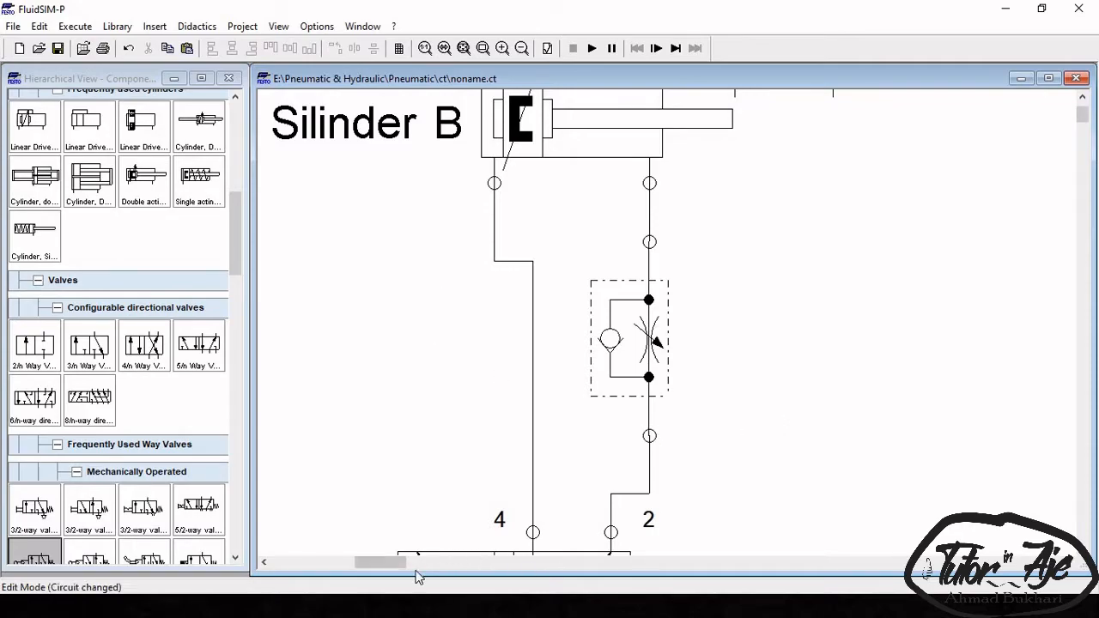
- Set the opening level of cylinder A's one-way flow control valve to 2.75 %
{"action": "left_click", "coordinate": [312, 563]}
{"action": "left_click_drag", "start_coordinate": [311, 569], "coordinate": [339, 564]}
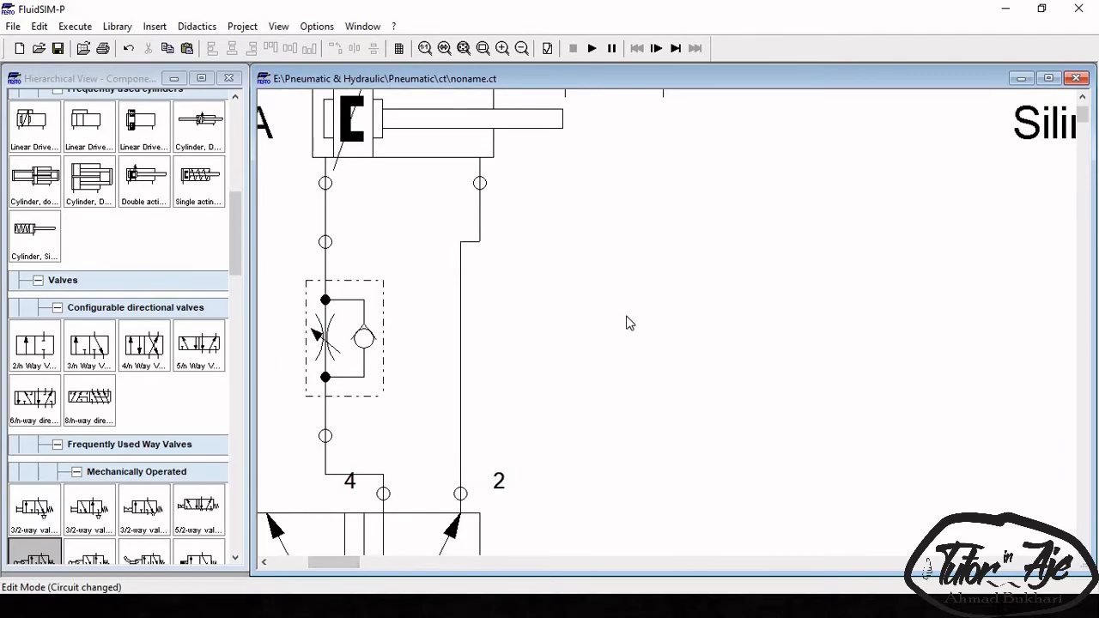
{"action": "scroll", "coordinate": [627, 322], "scroll_direction": "down", "scroll_amount": 2}
{"action": "left_click_drag", "start_coordinate": [357, 563], "coordinate": [321, 563]}
{"action": "left_click", "coordinate": [500, 191]}
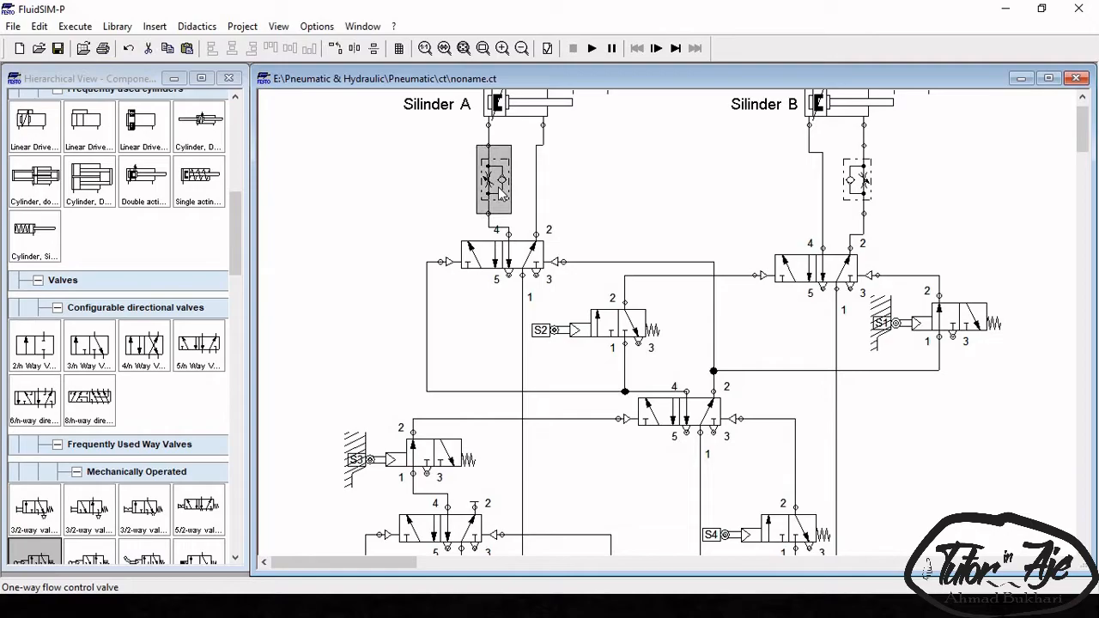
{"action": "double_click", "coordinate": [502, 191]}
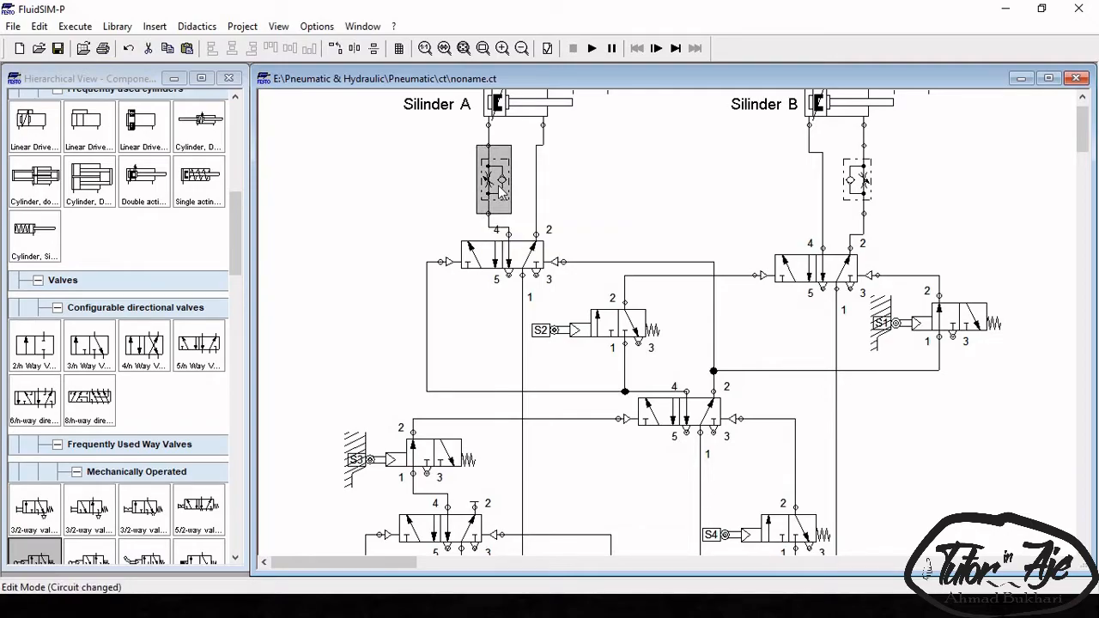
{"action": "left_click_drag", "start_coordinate": [684, 275], "coordinate": [429, 300]}
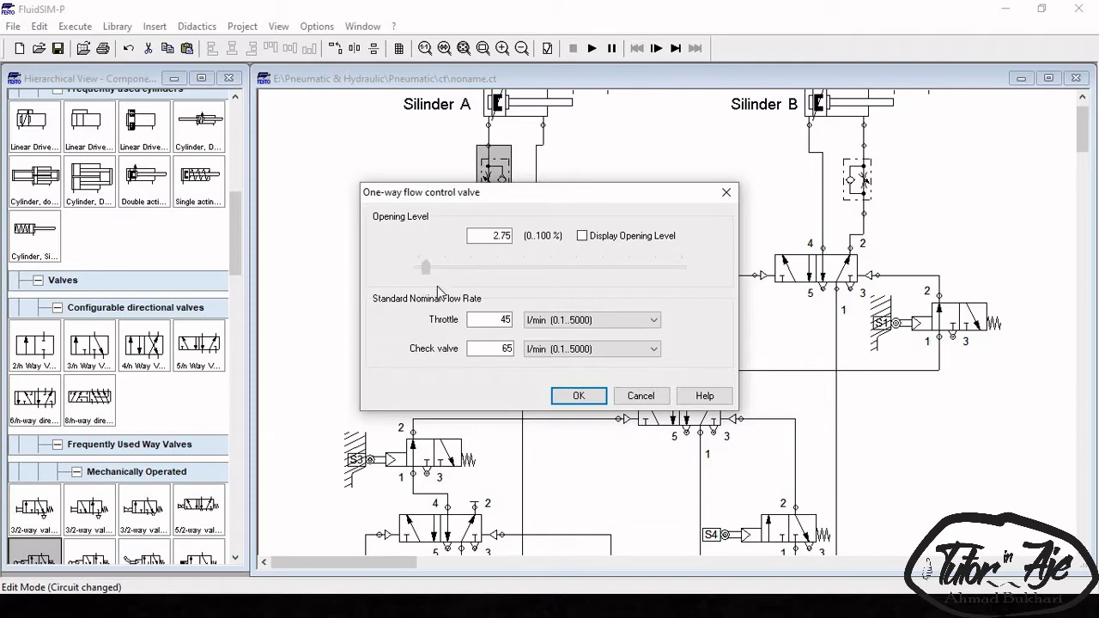
{"action": "left_click", "coordinate": [573, 396]}
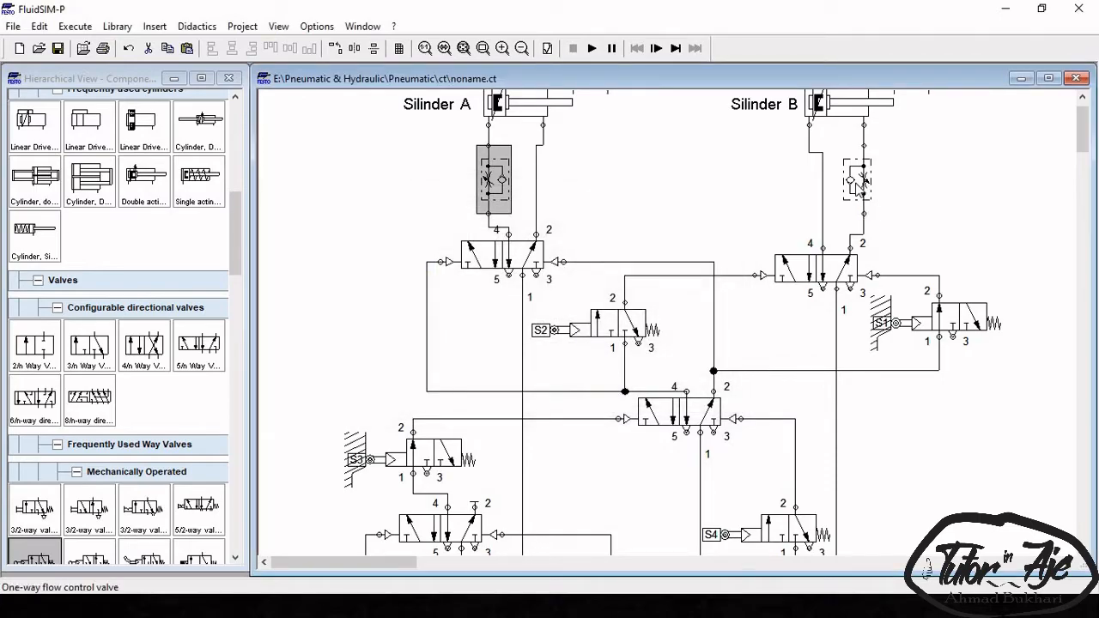
- Set the opening level of cylinder B's one-way flow control valve to 2.45 %
{"action": "double_click", "coordinate": [859, 183]}
{"action": "left_click_drag", "start_coordinate": [682, 270], "coordinate": [434, 317]}
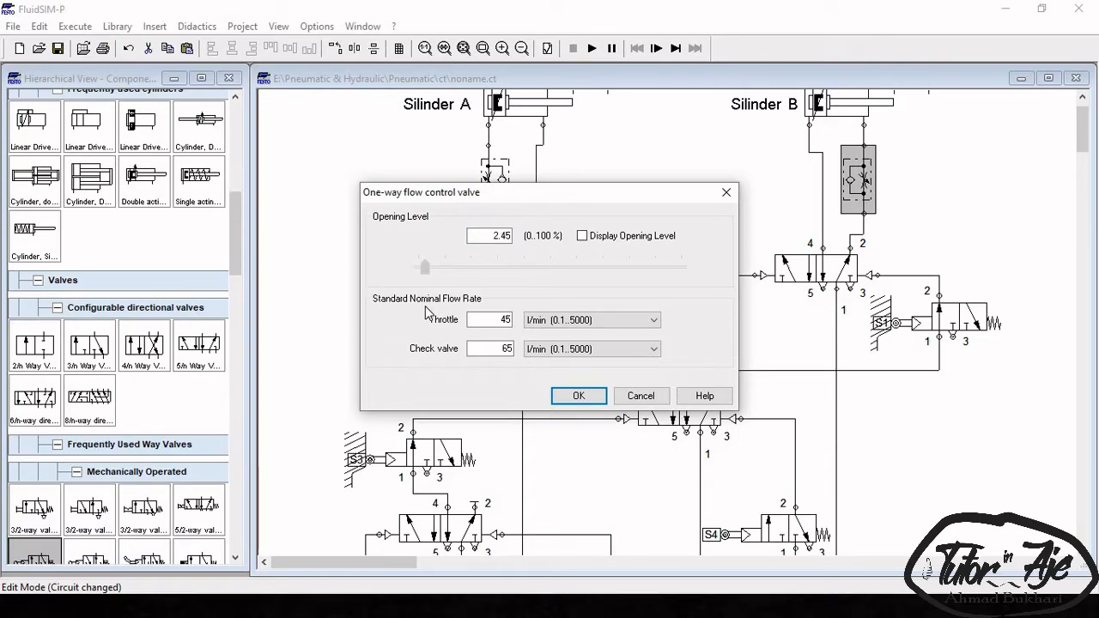
{"action": "left_click", "coordinate": [584, 398]}
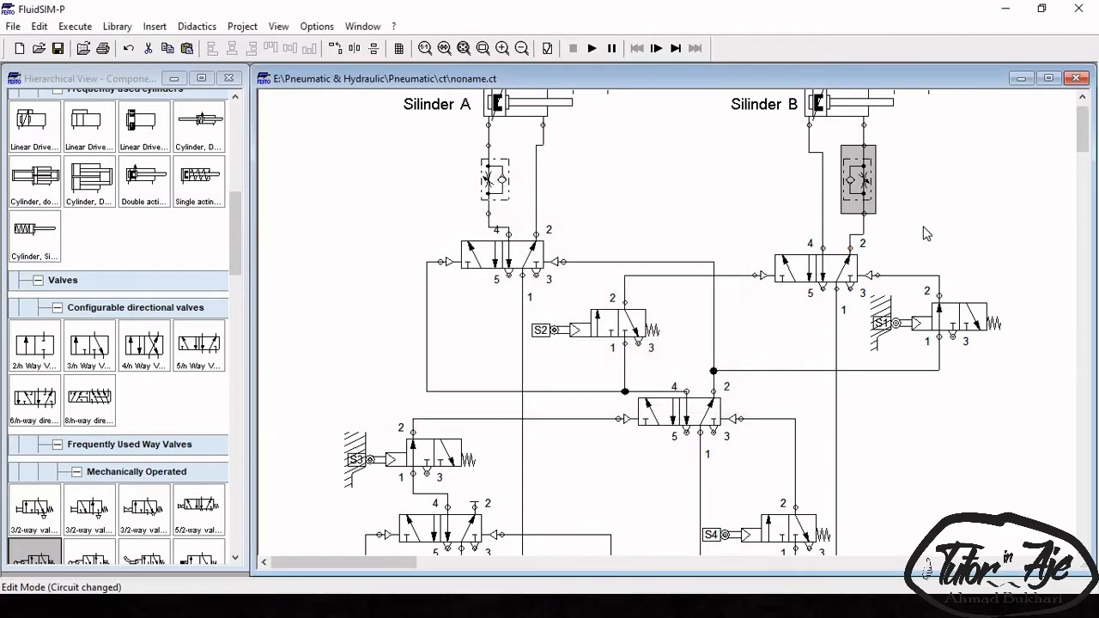
- Start the simulation despite the circuit warnings and actuate the Start valve to run the cylinder sequence
{"action": "scroll", "coordinate": [697, 288], "scroll_direction": "down", "scroll_amount": 1}
{"action": "scroll", "coordinate": [578, 242], "scroll_direction": "down", "scroll_amount": 1}
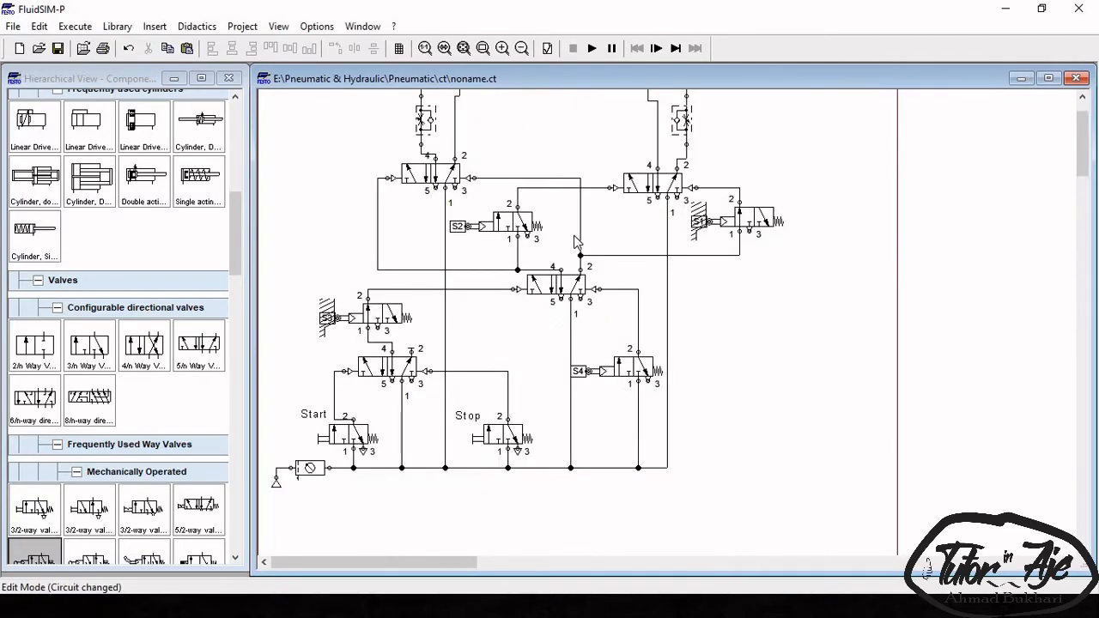
{"action": "scroll", "coordinate": [423, 274], "scroll_direction": "up", "scroll_amount": 1}
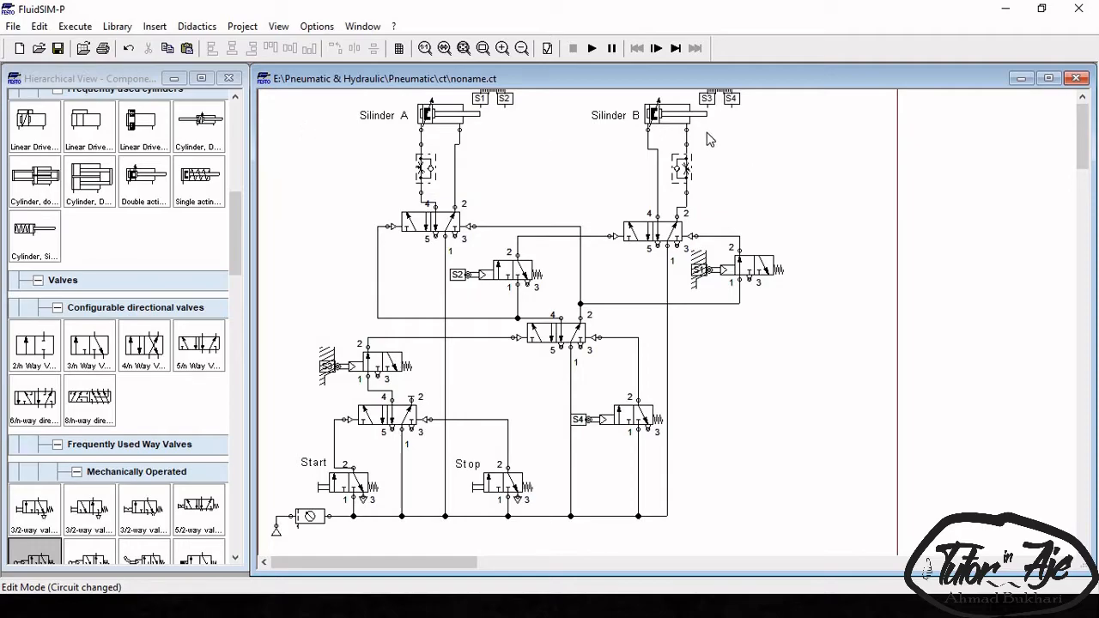
{"action": "left_click", "coordinate": [591, 48]}
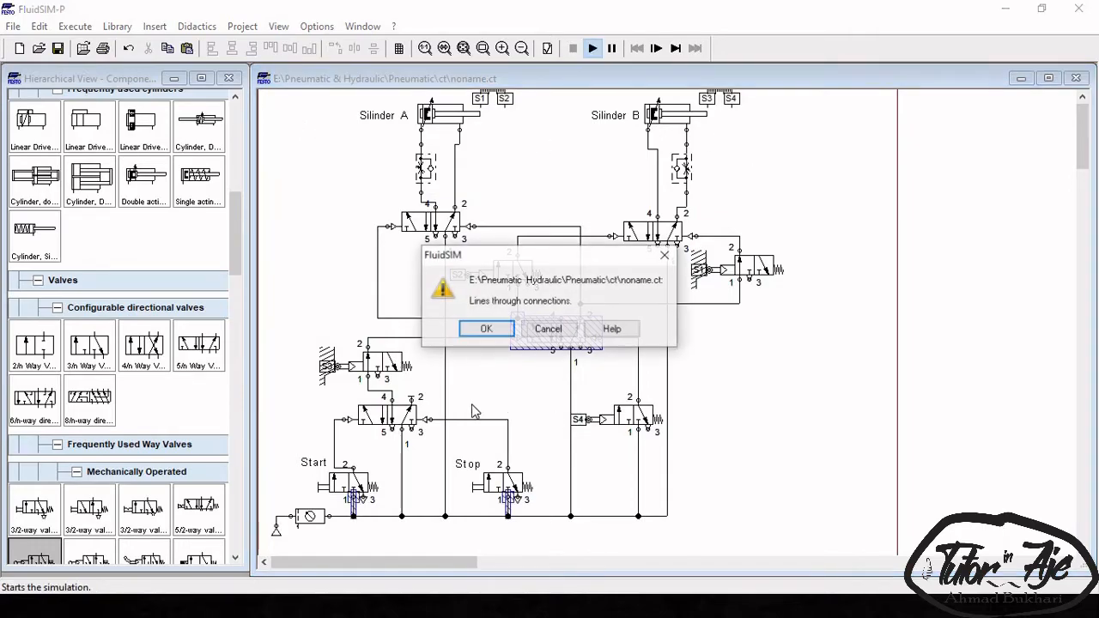
{"action": "left_click", "coordinate": [504, 330]}
{"action": "left_click", "coordinate": [504, 330]}
{"action": "left_click", "coordinate": [504, 329]}
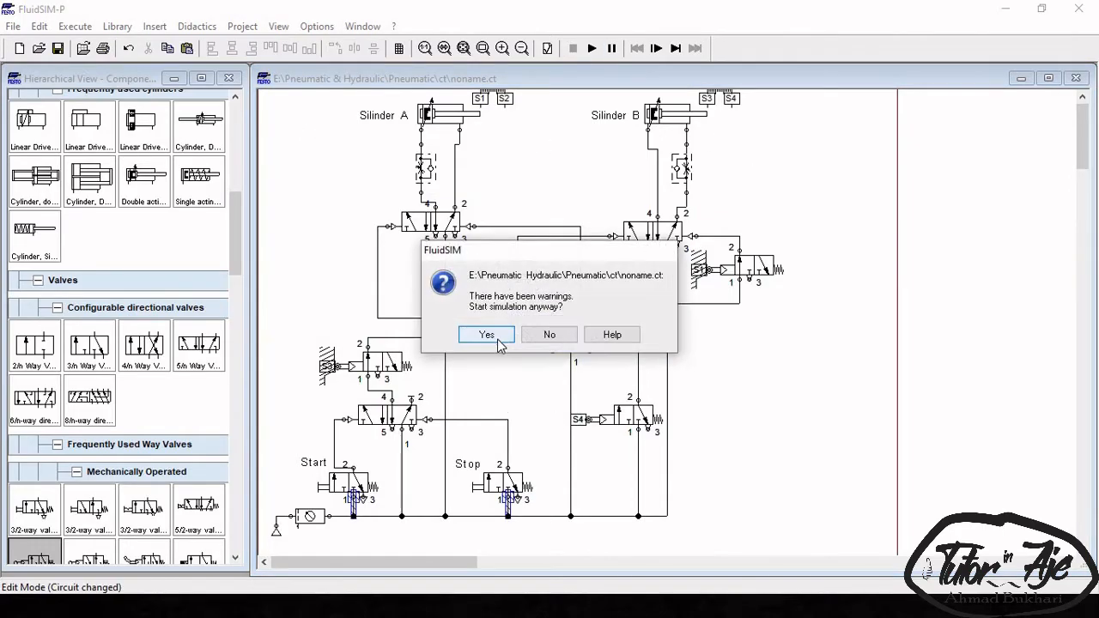
{"action": "left_click", "coordinate": [498, 332]}
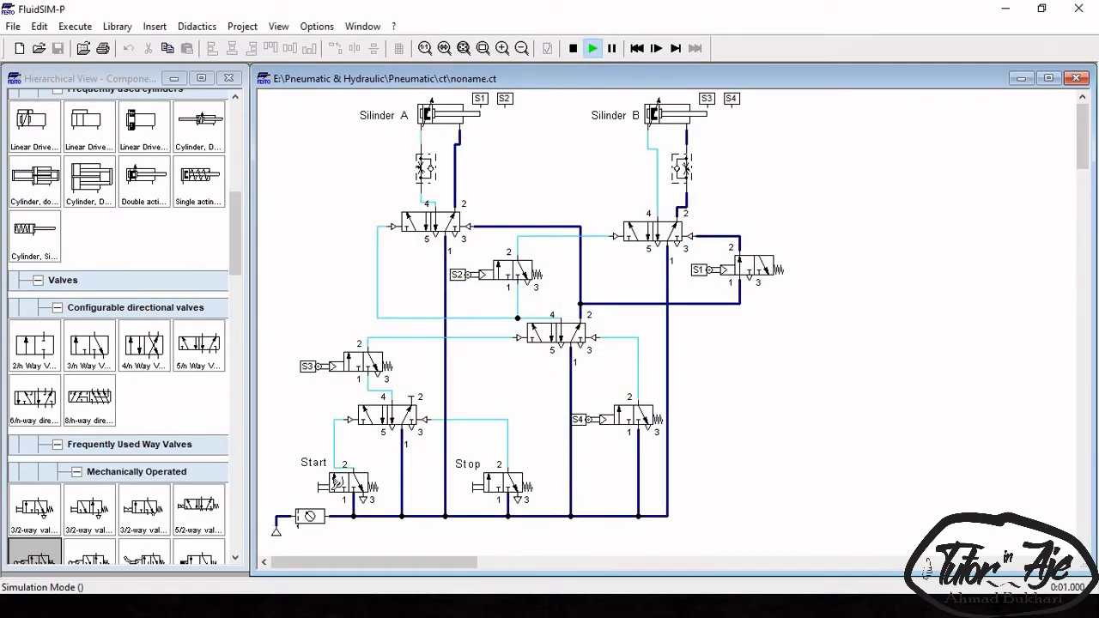
{"action": "left_click", "coordinate": [367, 475]}
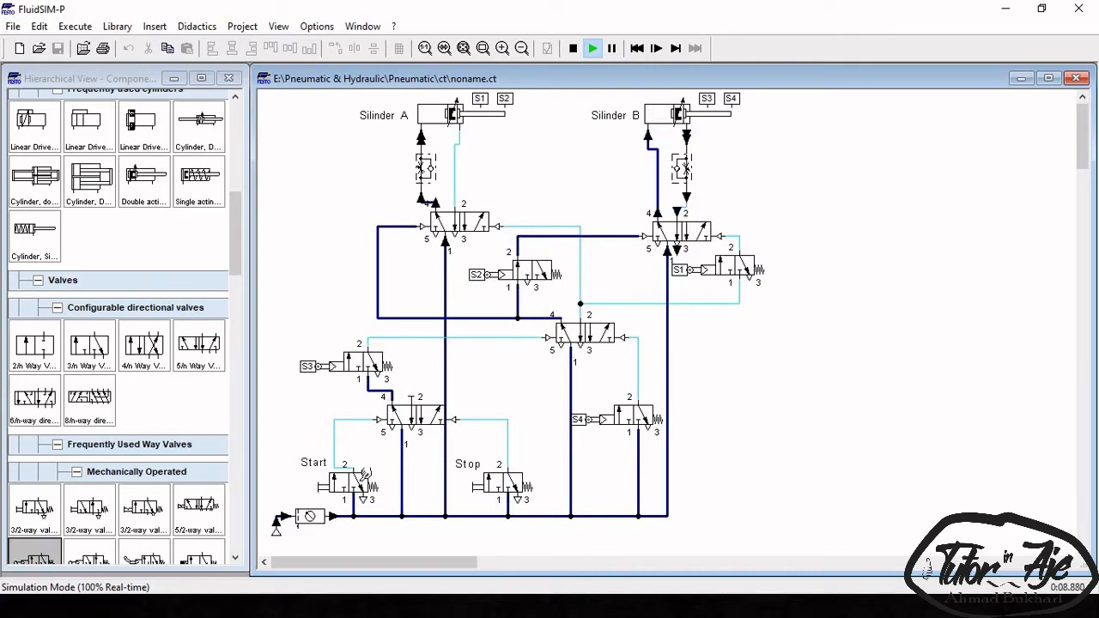
{"action": "key", "text": "F8"}
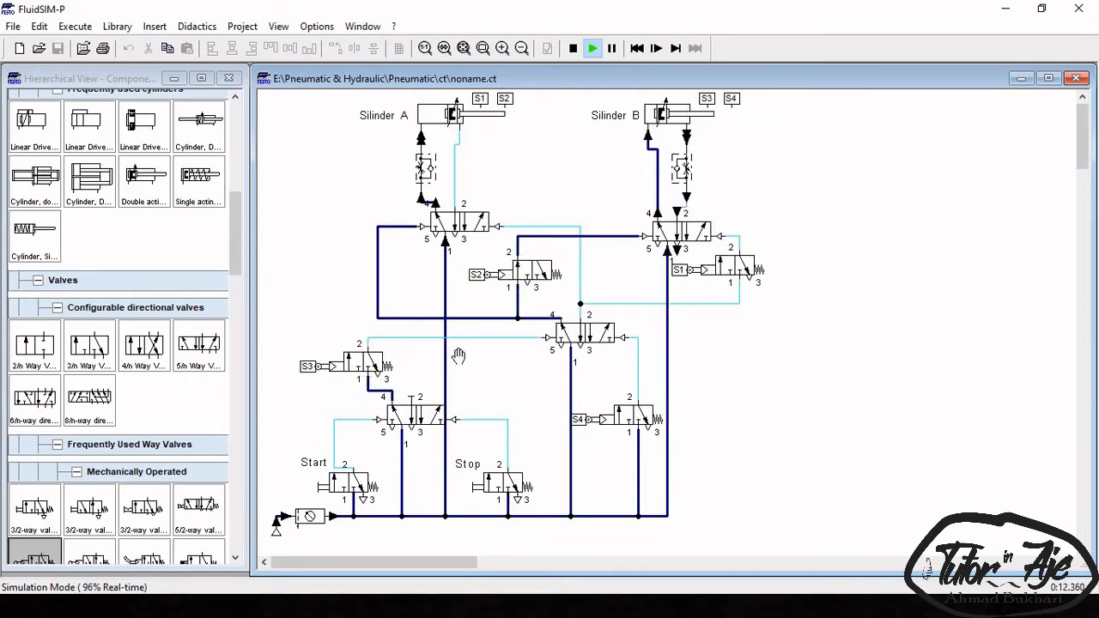
- Switch cylinder A's flow control valve to the 0..100 range and raise its opening level to the maximum during the simulation
{"action": "left_click", "coordinate": [427, 174]}
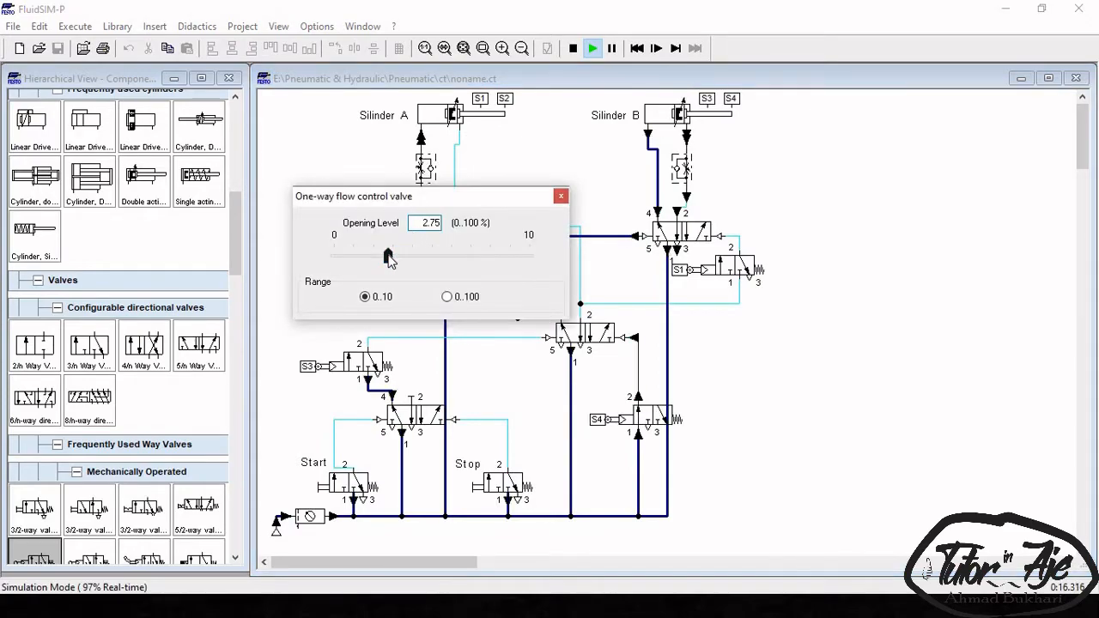
{"action": "left_click", "coordinate": [446, 297]}
{"action": "left_click_drag", "start_coordinate": [339, 259], "coordinate": [533, 258]}
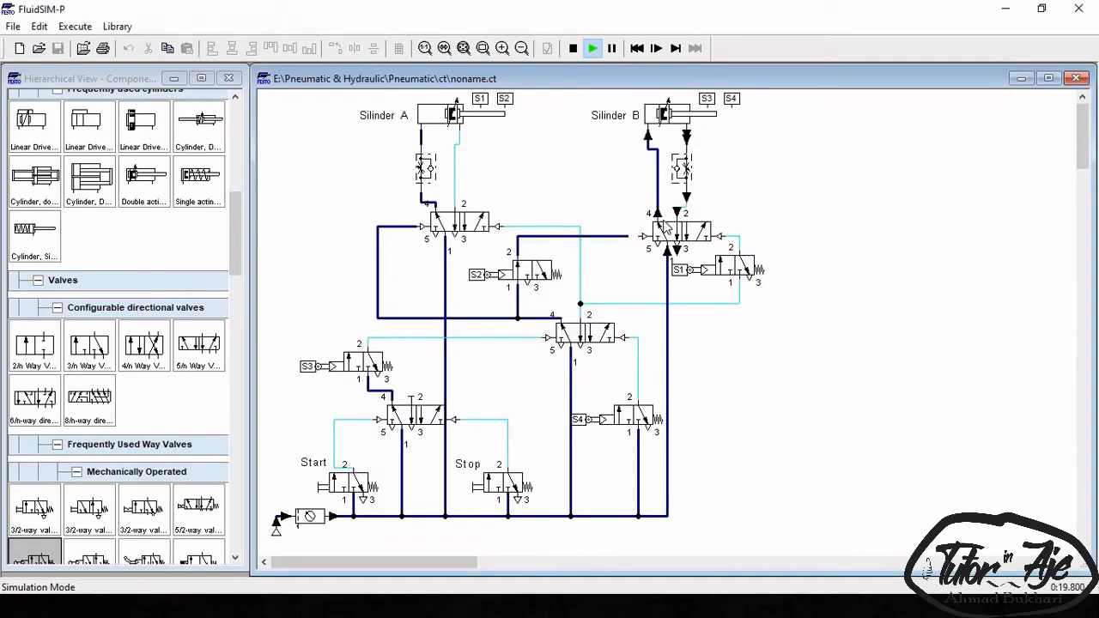
- Switch cylinder B's flow control valve to the 0..100 range and raise its opening level to the maximum while the simulation runs
{"action": "left_click", "coordinate": [683, 176]}
{"action": "left_click", "coordinate": [698, 307]}
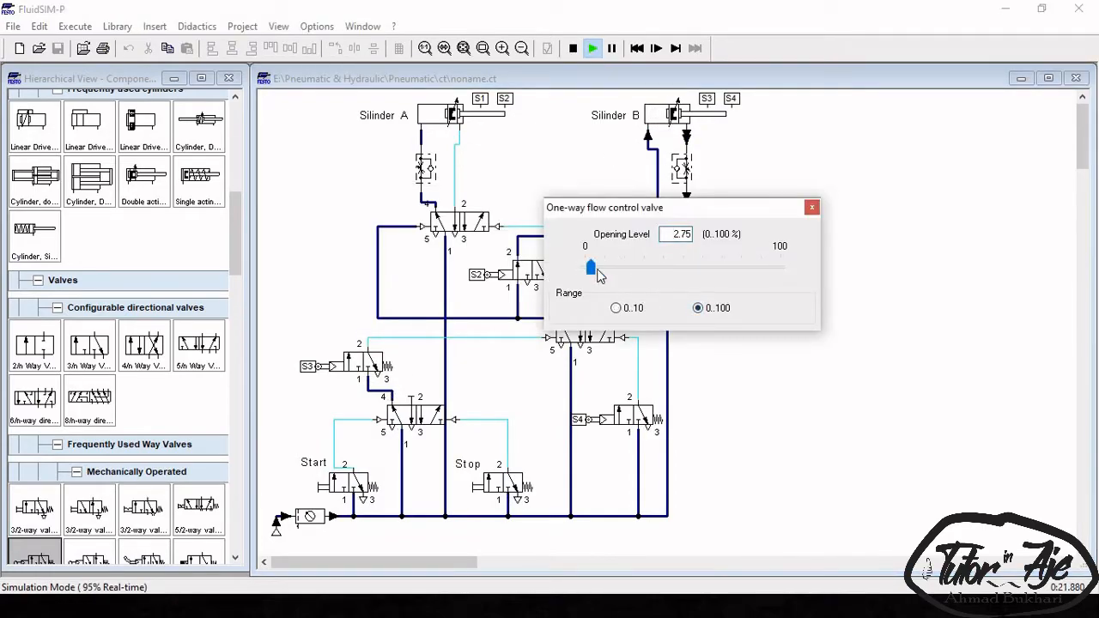
{"action": "left_click_drag", "start_coordinate": [596, 270], "coordinate": [873, 269]}
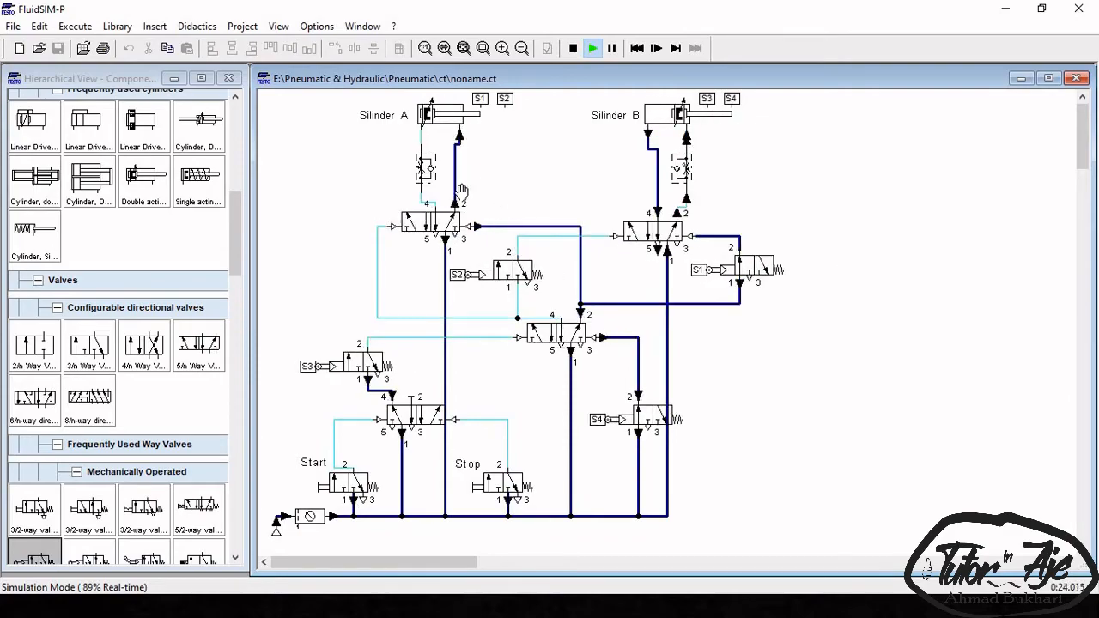
- Lower the opening level of cylinder A's one-way flow control valve to 1.2 % while the simulation runs
{"action": "left_click", "coordinate": [428, 173]}
{"action": "left_click_drag", "start_coordinate": [525, 265], "coordinate": [339, 285]}
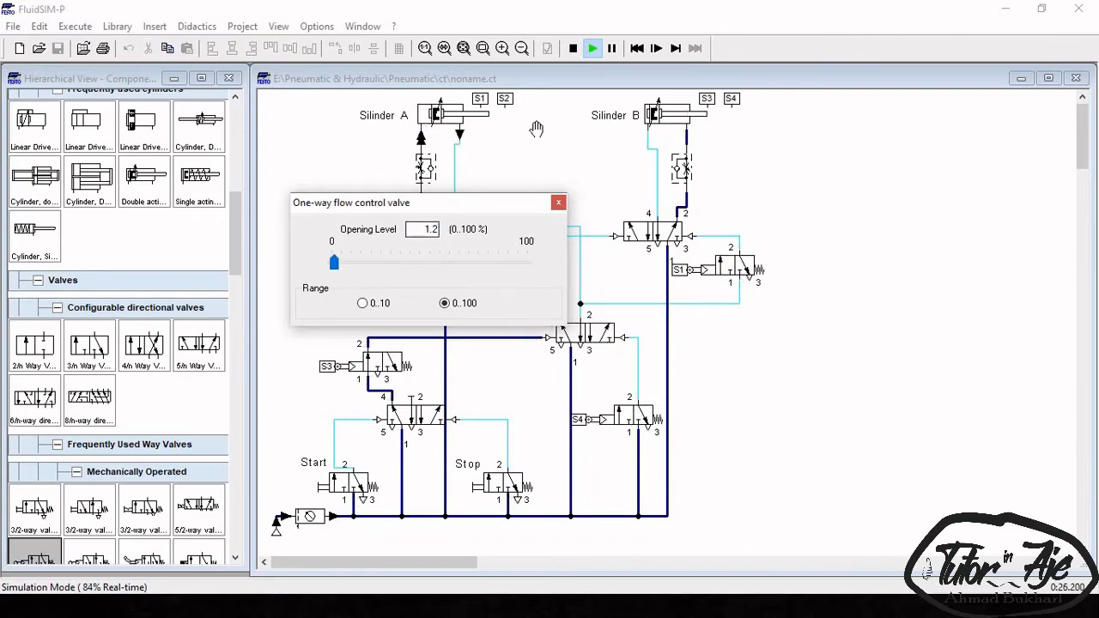
{"action": "left_click", "coordinate": [544, 153]}
- Lower the opening level of cylinder B's one-way flow control valve to 2.1 %, then stop the simulation
{"action": "left_click", "coordinate": [683, 169]}
{"action": "left_click_drag", "start_coordinate": [782, 268], "coordinate": [590, 276]}
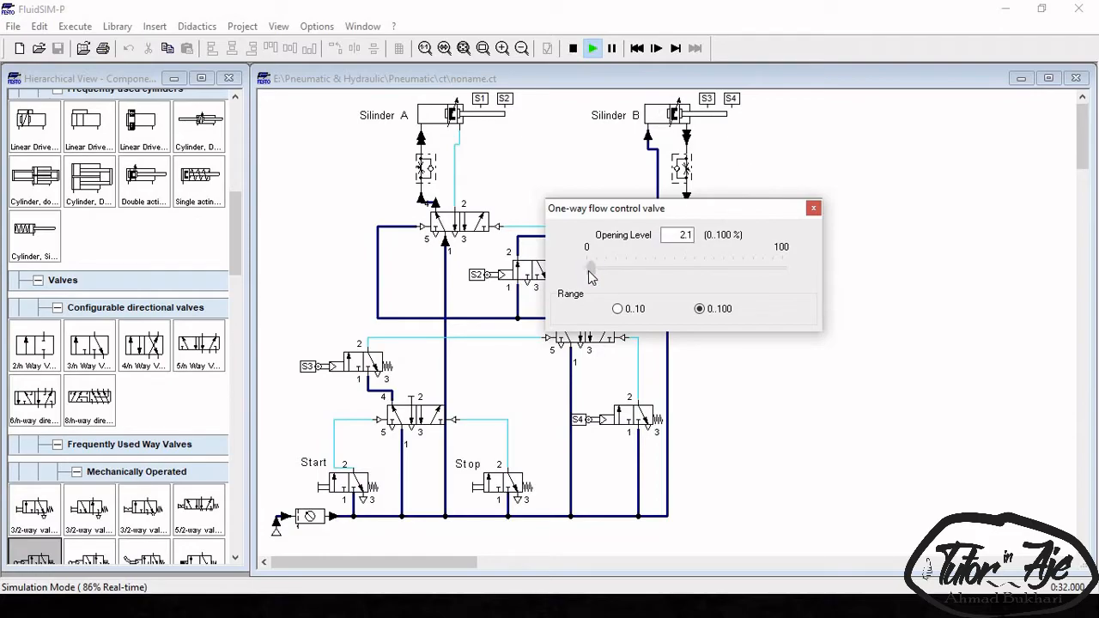
{"action": "left_click", "coordinate": [601, 179]}
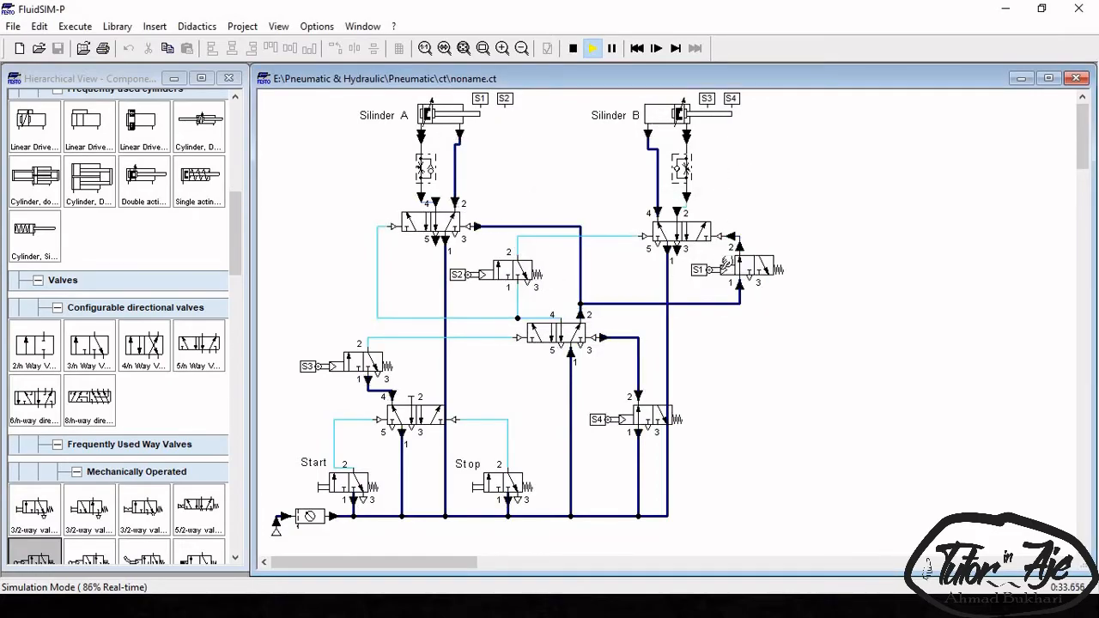
{"action": "left_click", "coordinate": [573, 49]}
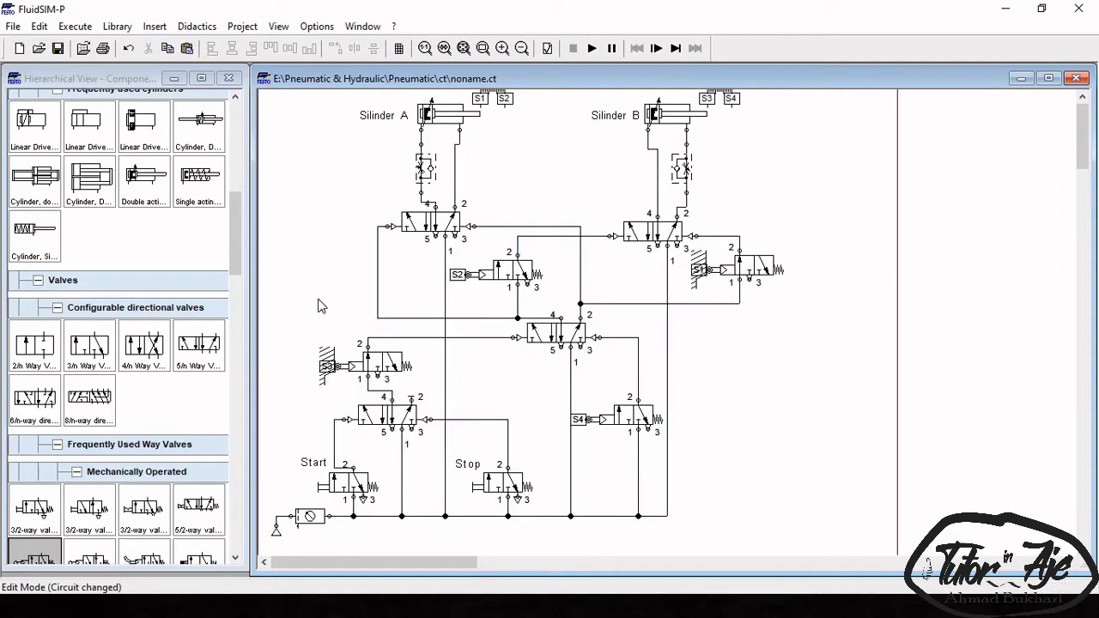
- Add a text label reading "Matering In" beside cylinder A's one-way flow control valve
{"action": "left_click_drag", "start_coordinate": [241, 271], "coordinate": [239, 541]}
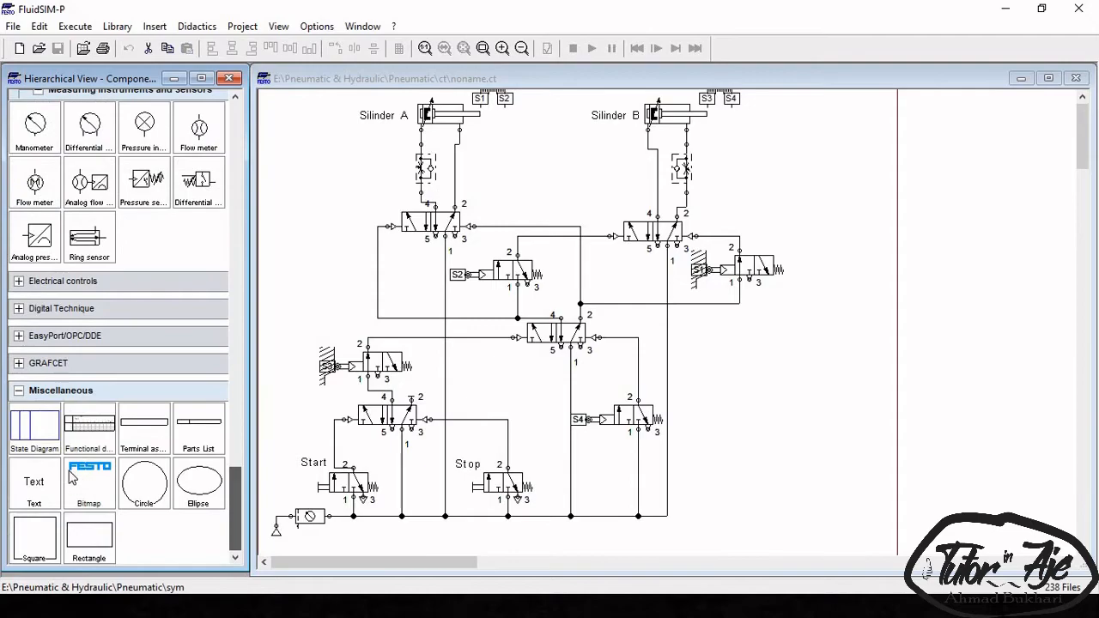
{"action": "left_click_drag", "start_coordinate": [38, 481], "coordinate": [312, 180]}
{"action": "double_click", "coordinate": [308, 177]}
{"action": "type", "text": "Matering In"}
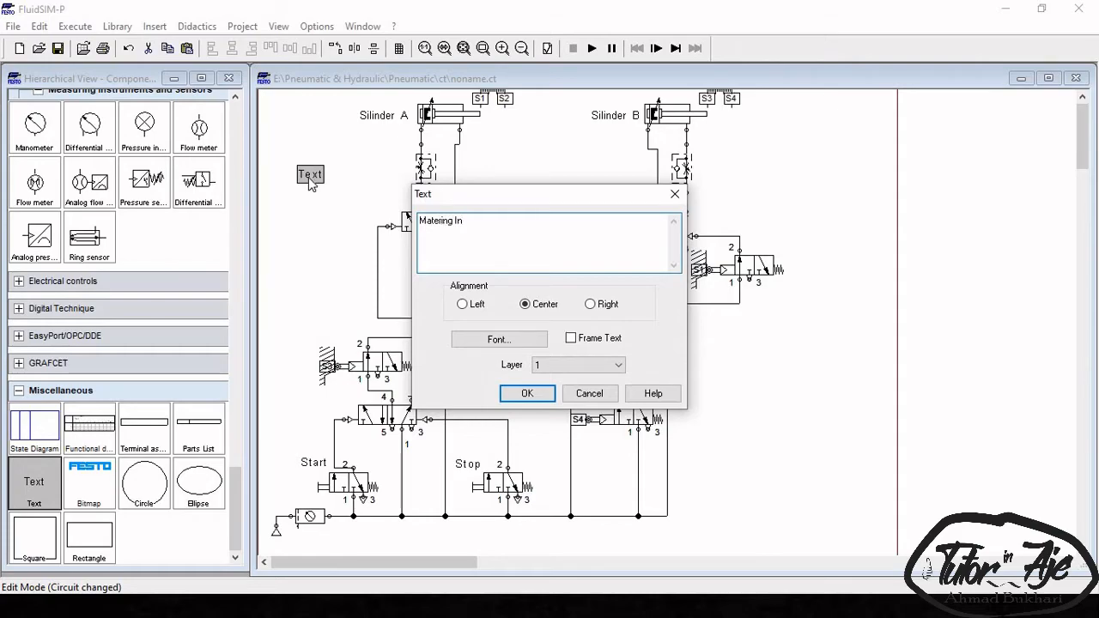
{"action": "key", "text": "Return"}
{"action": "left_click_drag", "start_coordinate": [325, 182], "coordinate": [395, 170]}
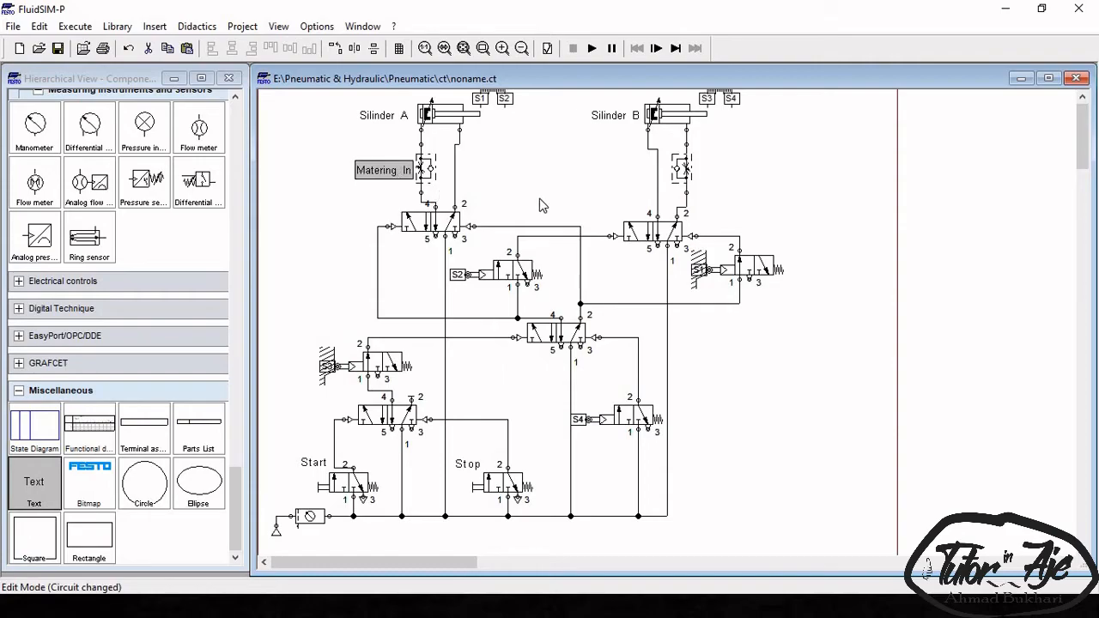
{"action": "left_click", "coordinate": [376, 203]}
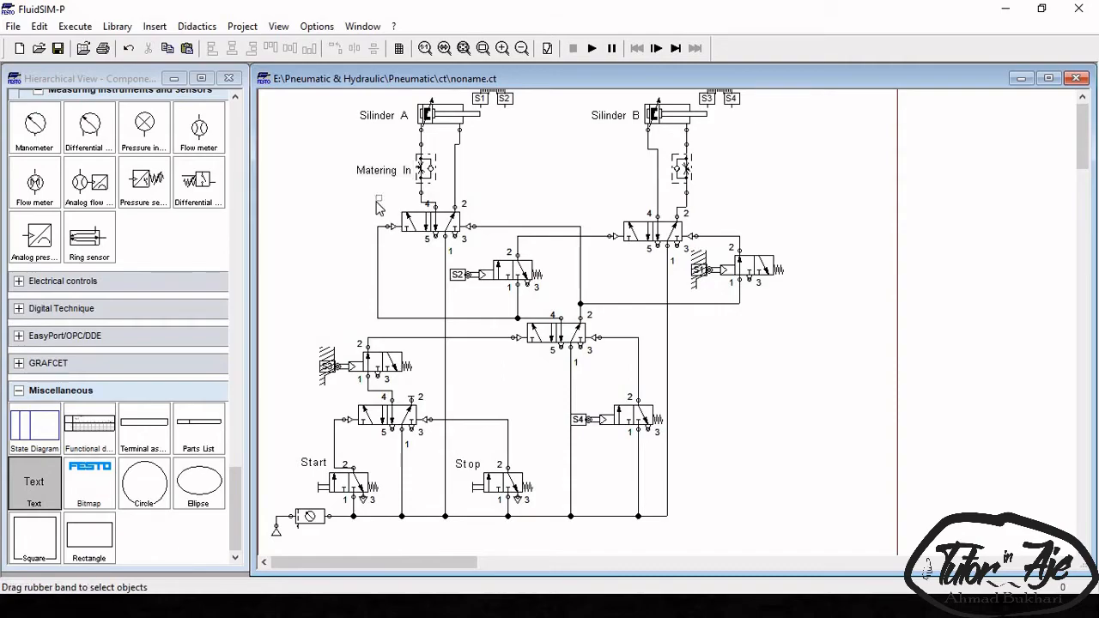
- Paste a copy of the label beside cylinder B's one-way flow control valve and change its text to "Matering Out"
{"action": "key", "text": "ctrl+v"}
{"action": "left_click_drag", "start_coordinate": [697, 361], "coordinate": [726, 170]}
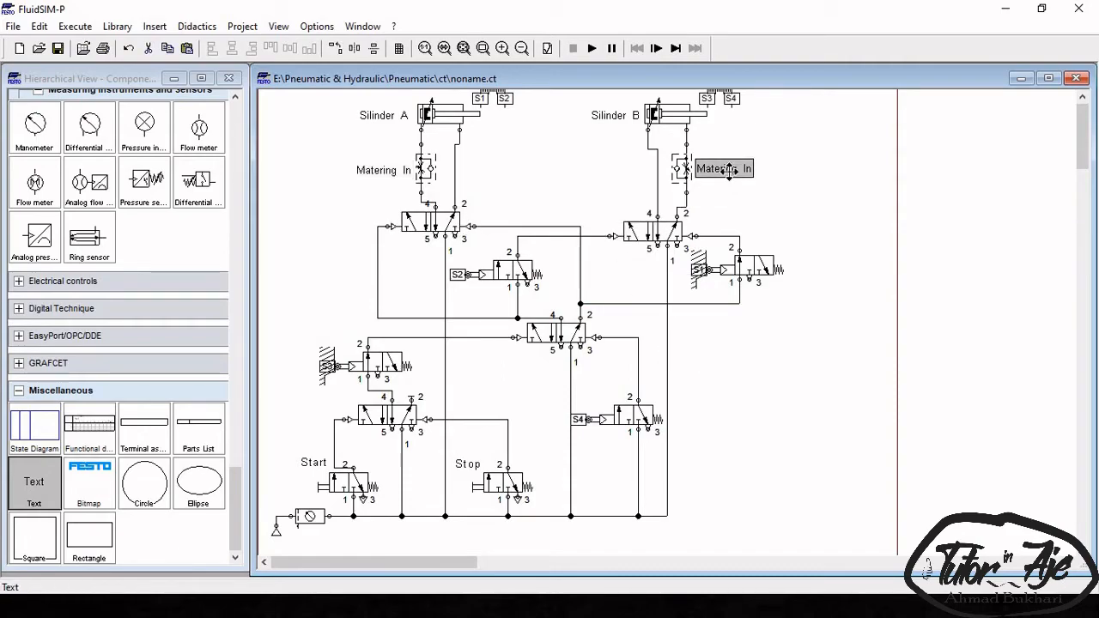
{"action": "double_click", "coordinate": [724, 169]}
{"action": "left_click", "coordinate": [541, 246]}
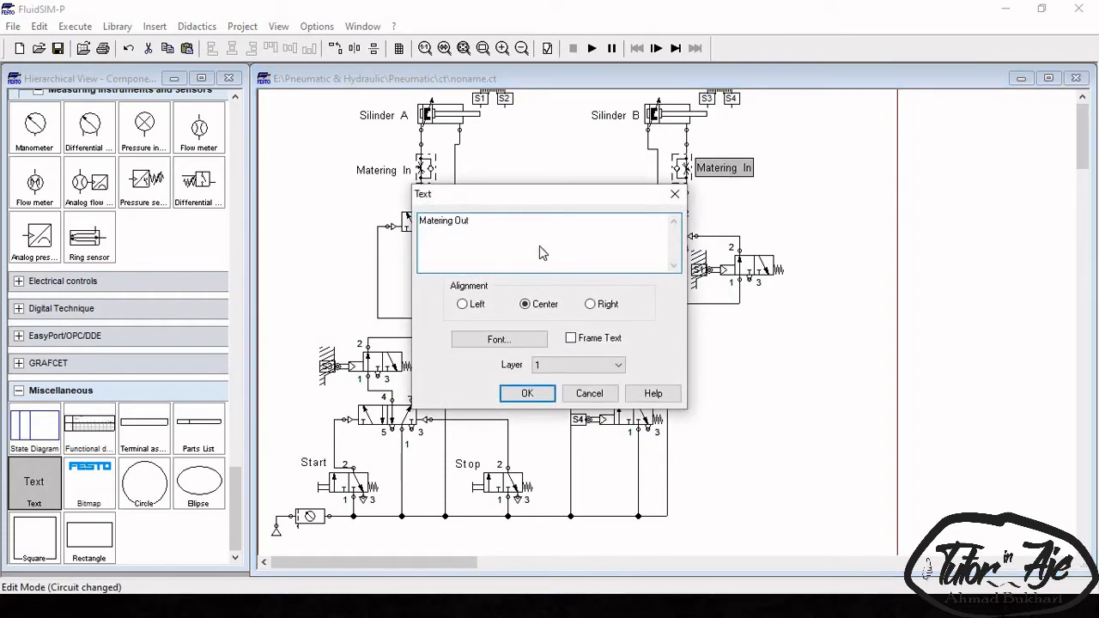
{"action": "key", "text": "Return"}
{"action": "key", "text": "Right"}
{"action": "left_click", "coordinate": [743, 191]}
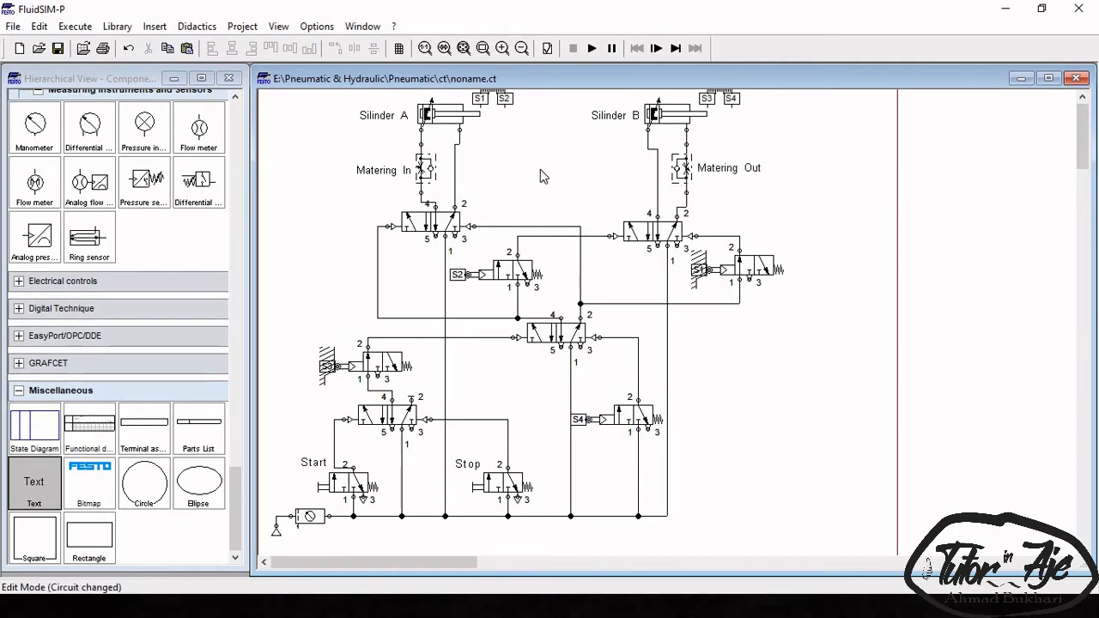
- Examine up close how the one-way flow control valves of cylinders A and B are oriented and connected to their directional valves
{"action": "scroll", "coordinate": [448, 165], "scroll_direction": "up", "scroll_amount": 3}
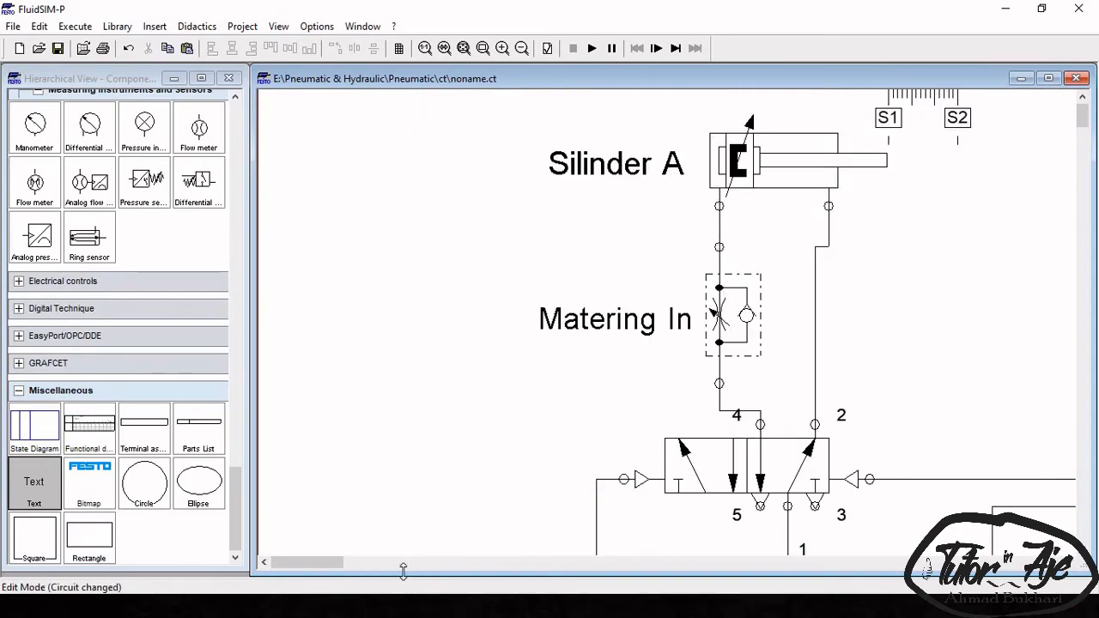
{"action": "left_click_drag", "start_coordinate": [319, 562], "coordinate": [343, 574]}
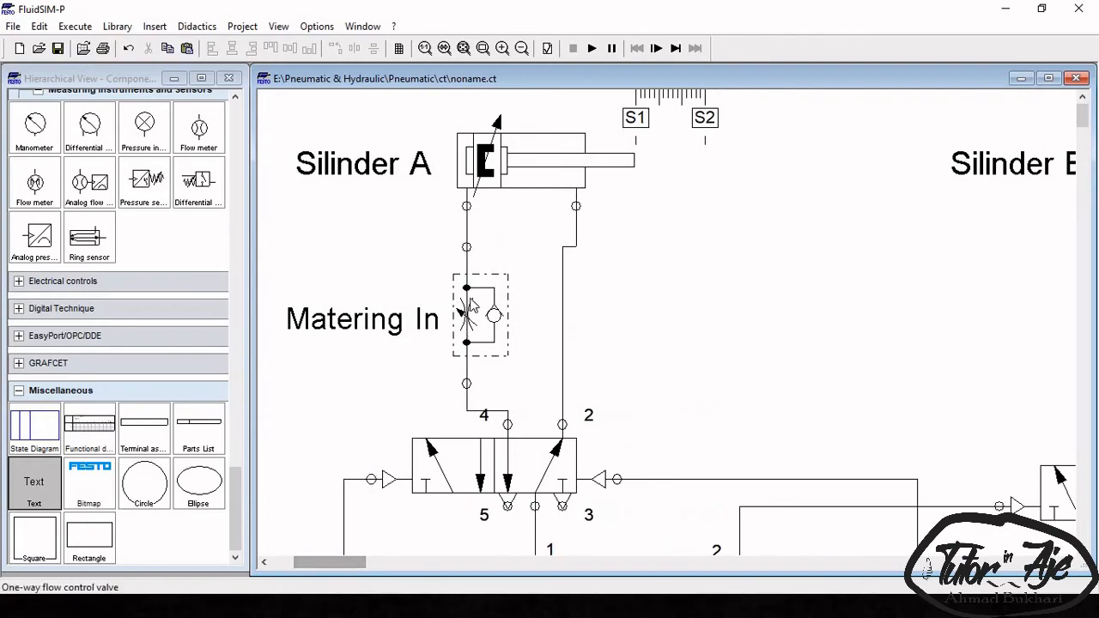
{"action": "mouse_move", "coordinate": [490, 319]}
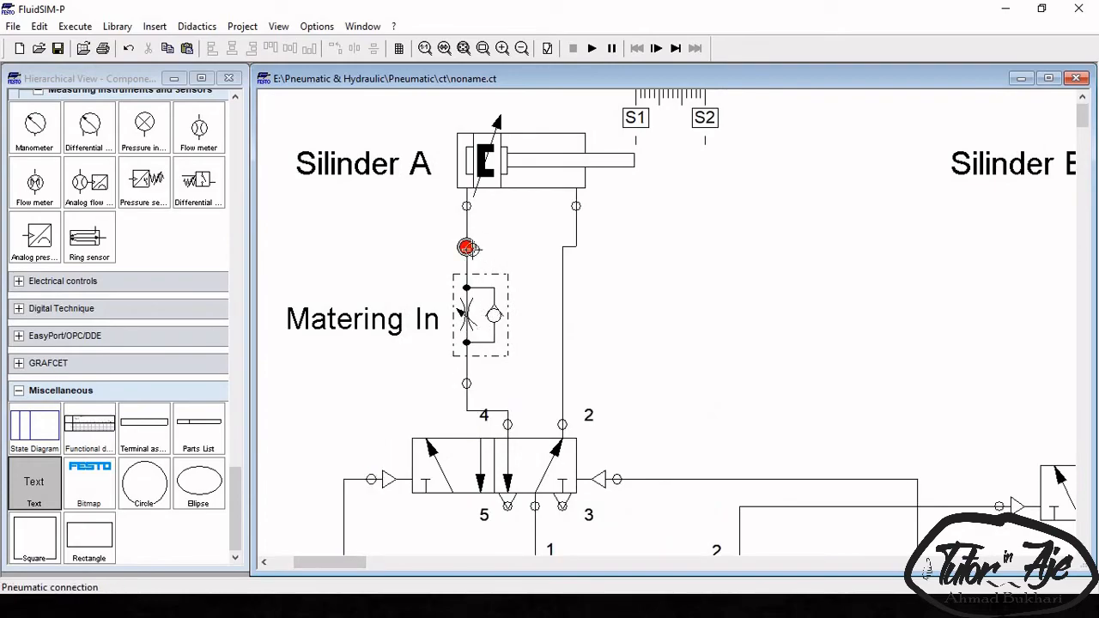
{"action": "left_click_drag", "start_coordinate": [343, 563], "coordinate": [402, 558]}
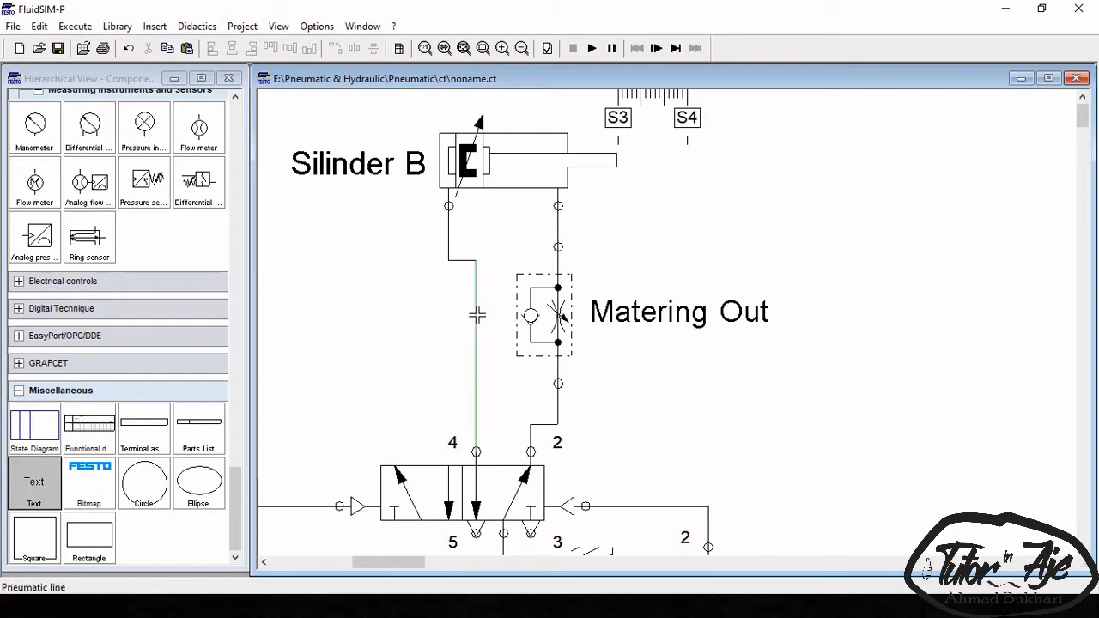
{"action": "mouse_move", "coordinate": [547, 308]}
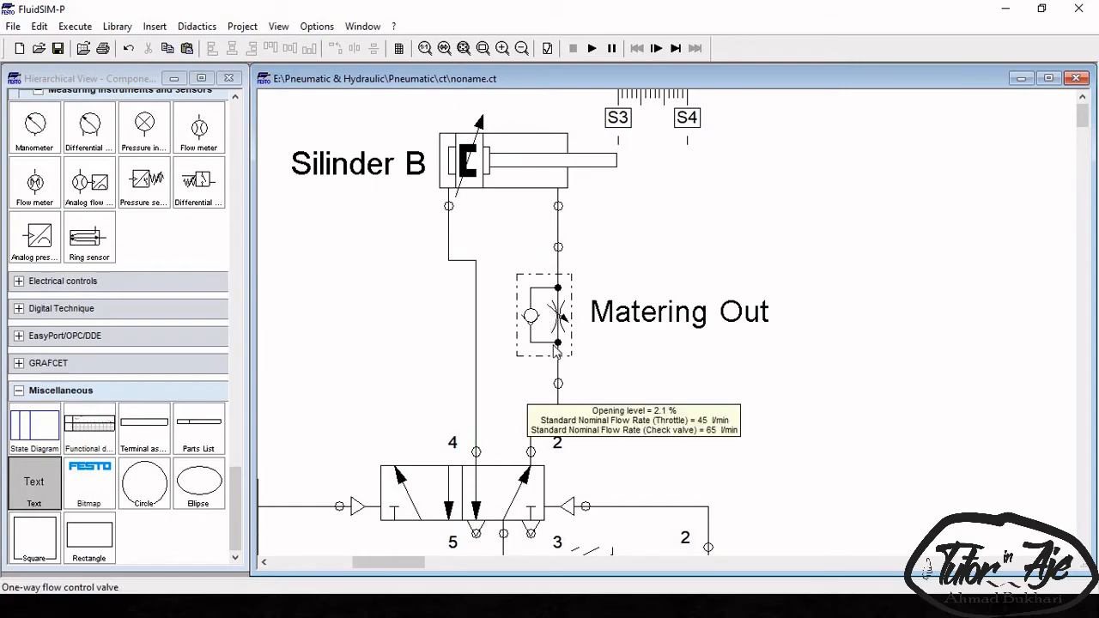
{"action": "left_click", "coordinate": [558, 384]}
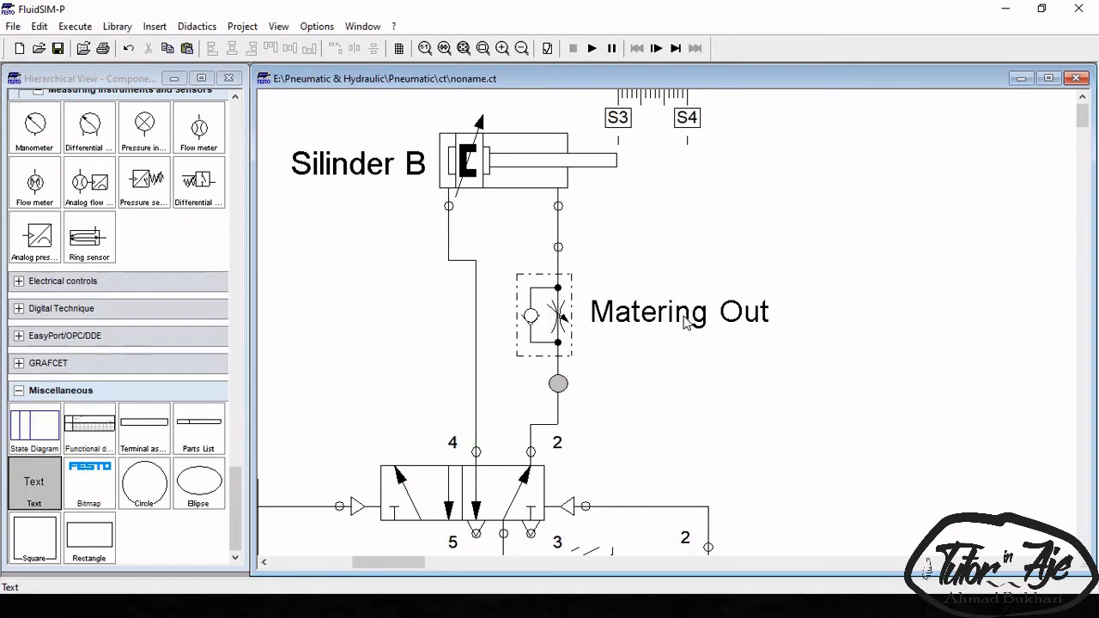
{"action": "left_click", "coordinate": [525, 499]}
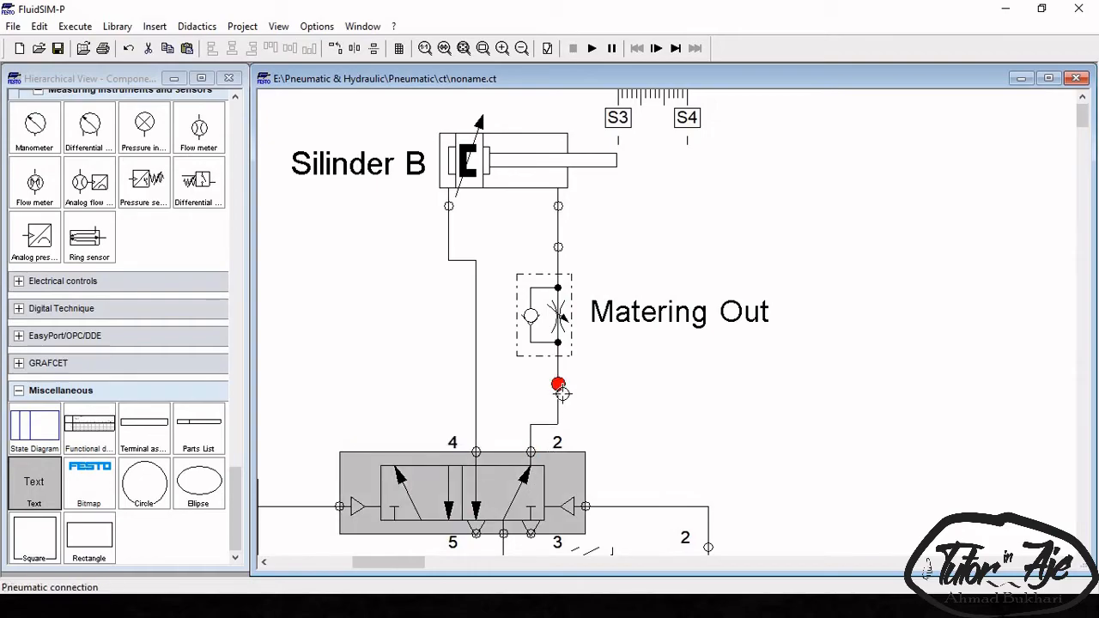
{"action": "left_click", "coordinate": [698, 415]}
{"action": "left_click_drag", "start_coordinate": [408, 559], "coordinate": [327, 560]}
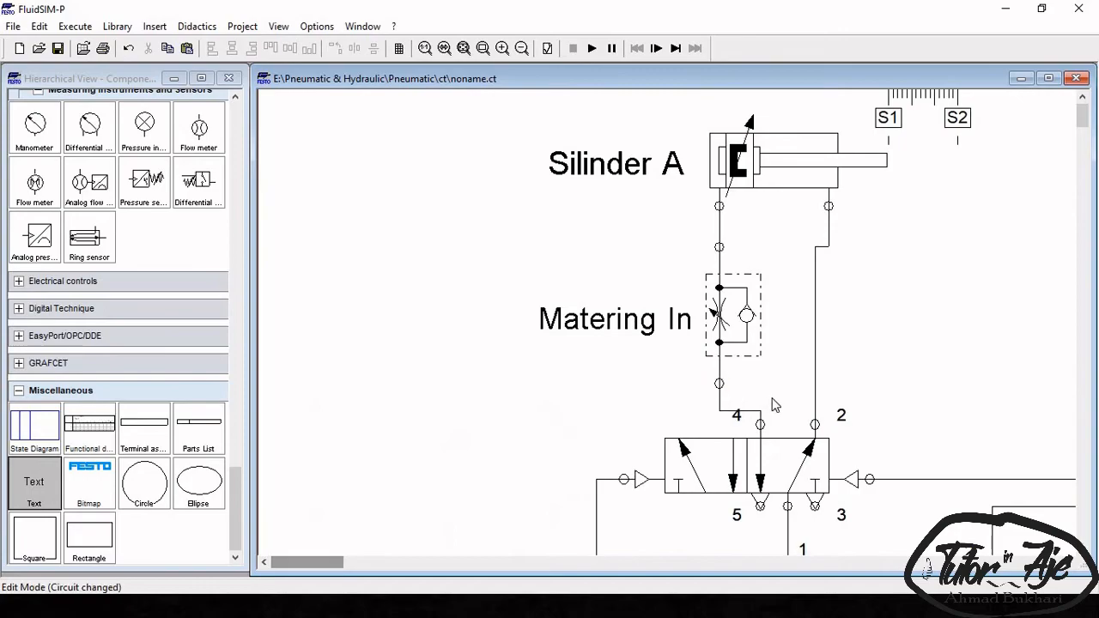
{"action": "scroll", "coordinate": [770, 401], "scroll_direction": "down", "scroll_amount": 2}
{"action": "scroll", "coordinate": [867, 238], "scroll_direction": "down", "scroll_amount": 1}
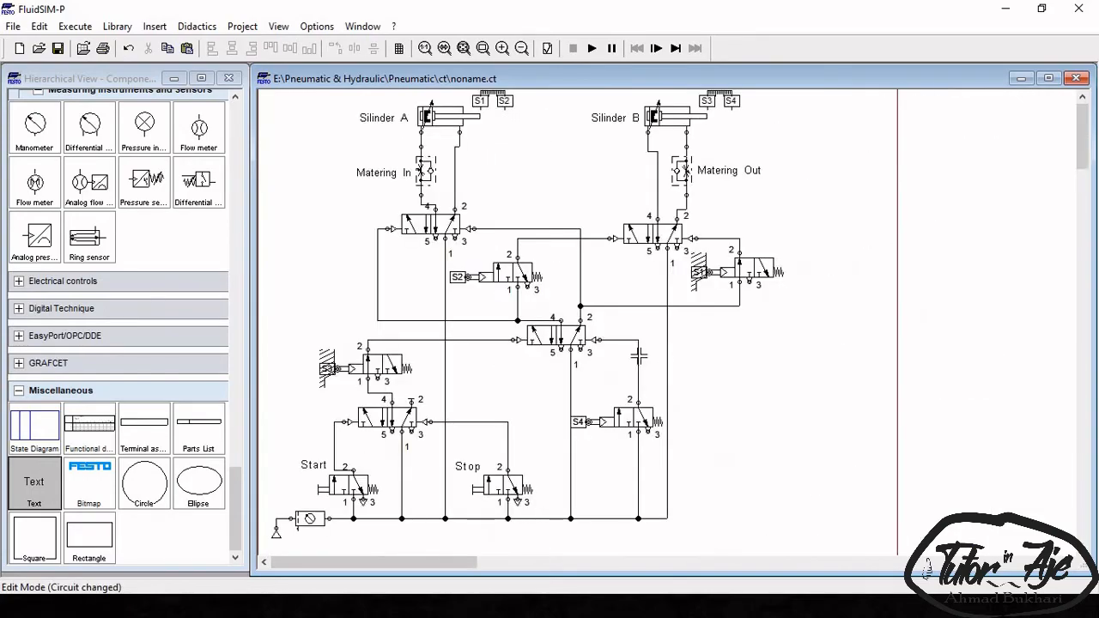